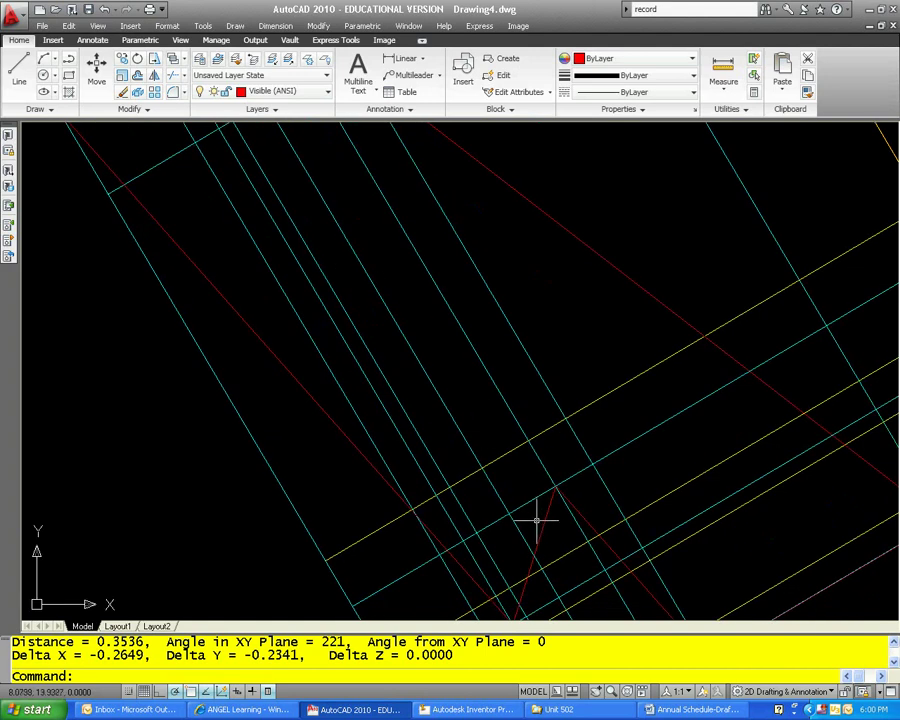
Step: Measure the distance between the two parallel red edges on either side of the lower notch in the secondary auxiliary view
{"action": "type", "text": "di"}
{"action": "key", "text": "Return"}
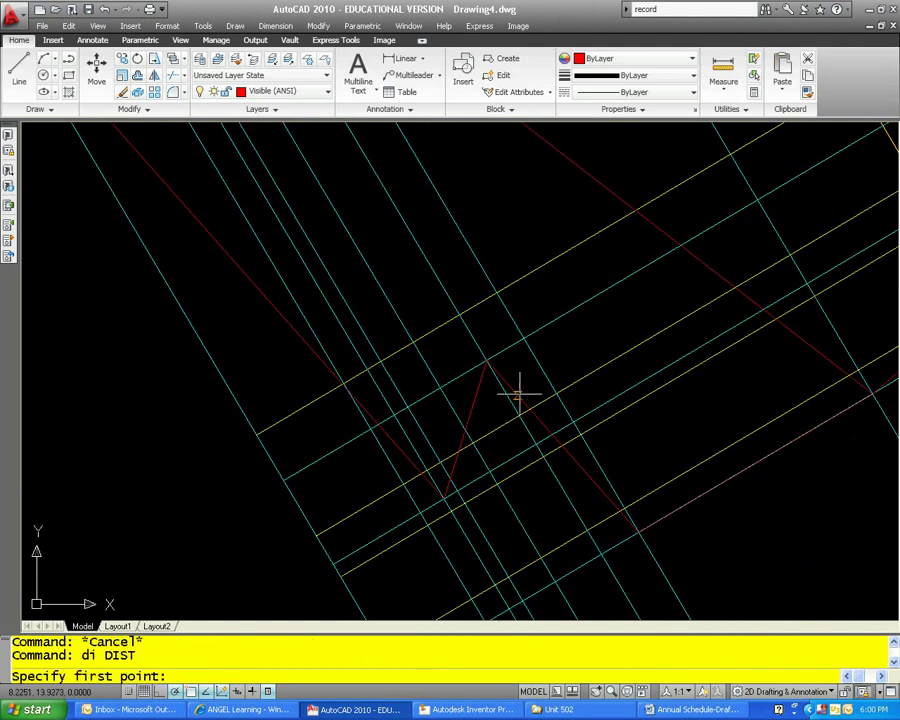
{"action": "left_click", "coordinate": [503, 380]}
{"action": "scroll", "coordinate": [410, 456], "scroll_direction": "up", "scroll_amount": 3}
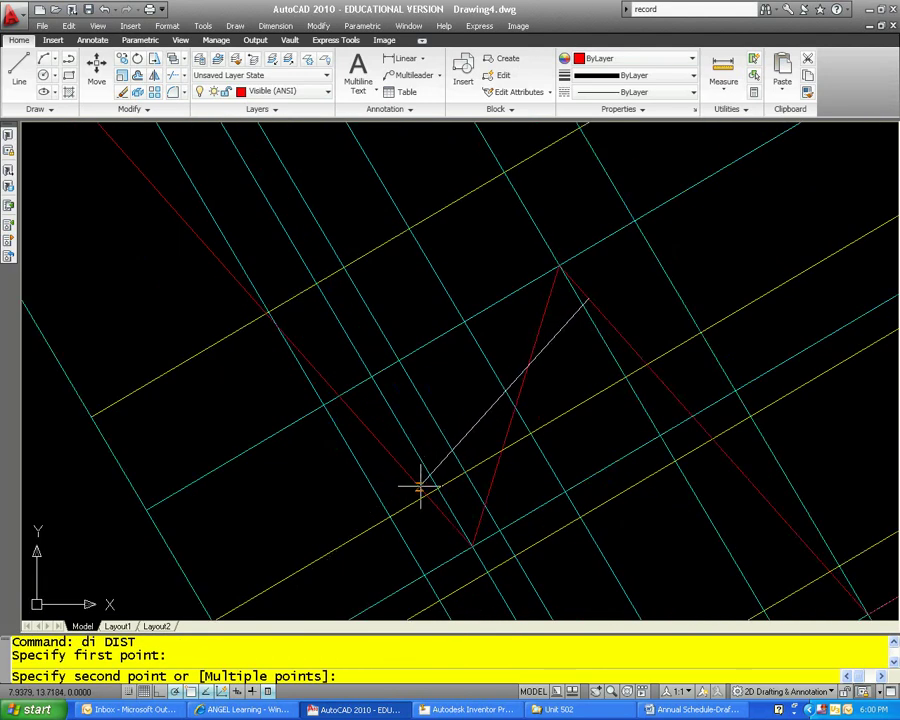
{"action": "left_click", "coordinate": [399, 466]}
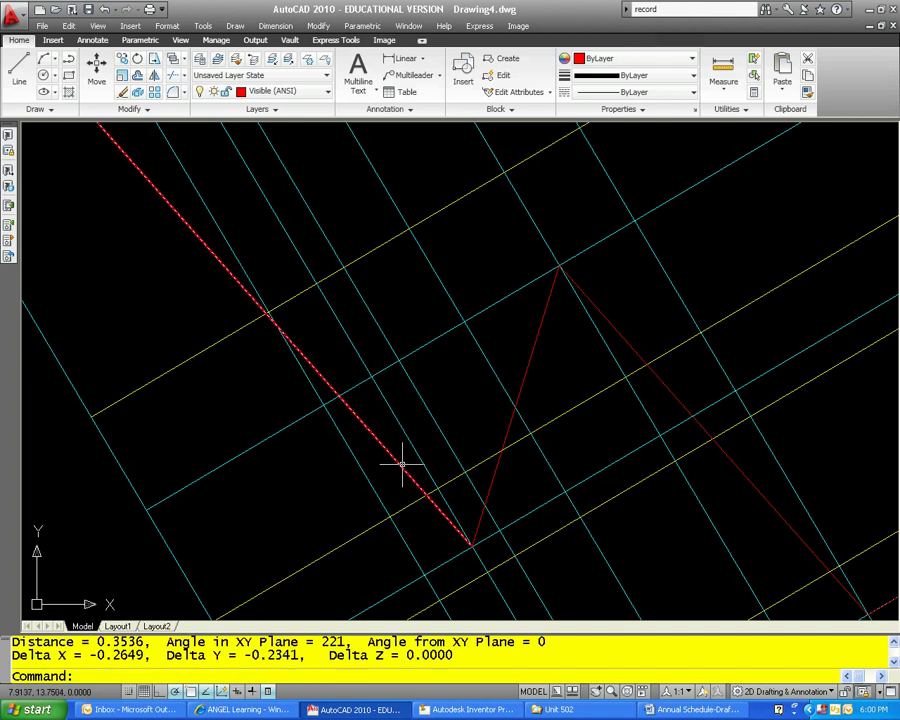
{"action": "scroll", "coordinate": [453, 451], "scroll_direction": "down", "scroll_amount": 2}
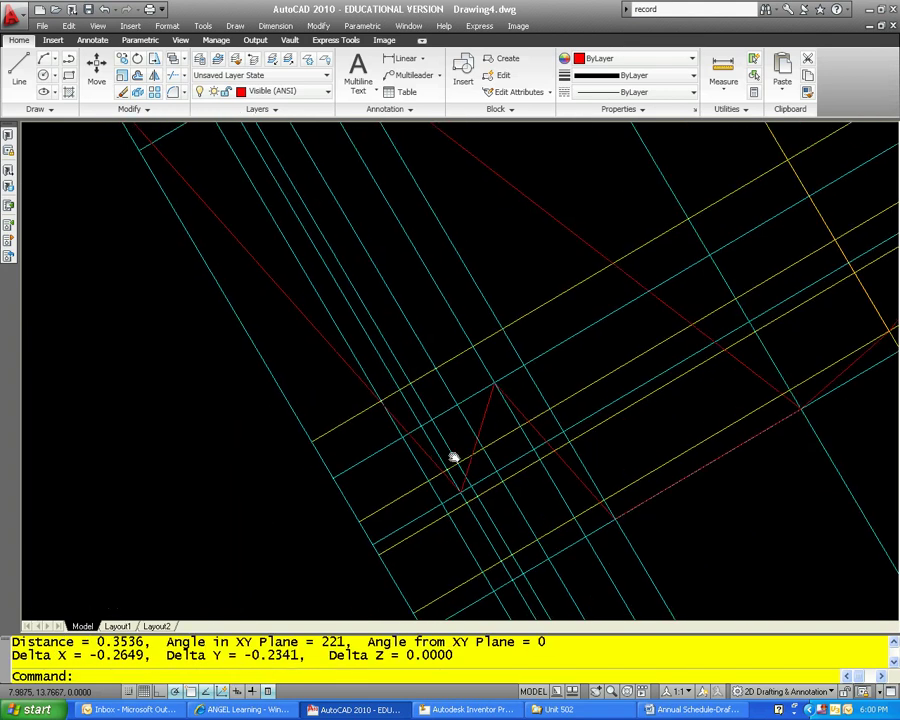
{"action": "middle_click_drag", "start_coordinate": [453, 451], "coordinate": [524, 548]}
{"action": "left_click", "coordinate": [585, 505]}
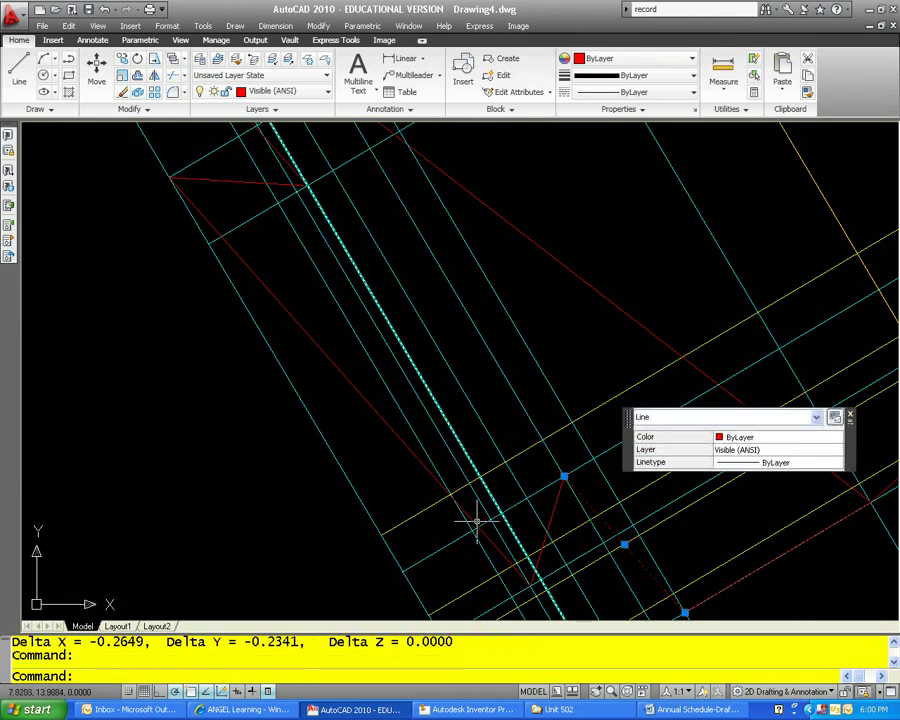
{"action": "left_click", "coordinate": [455, 490]}
{"action": "key", "text": "Escape"}
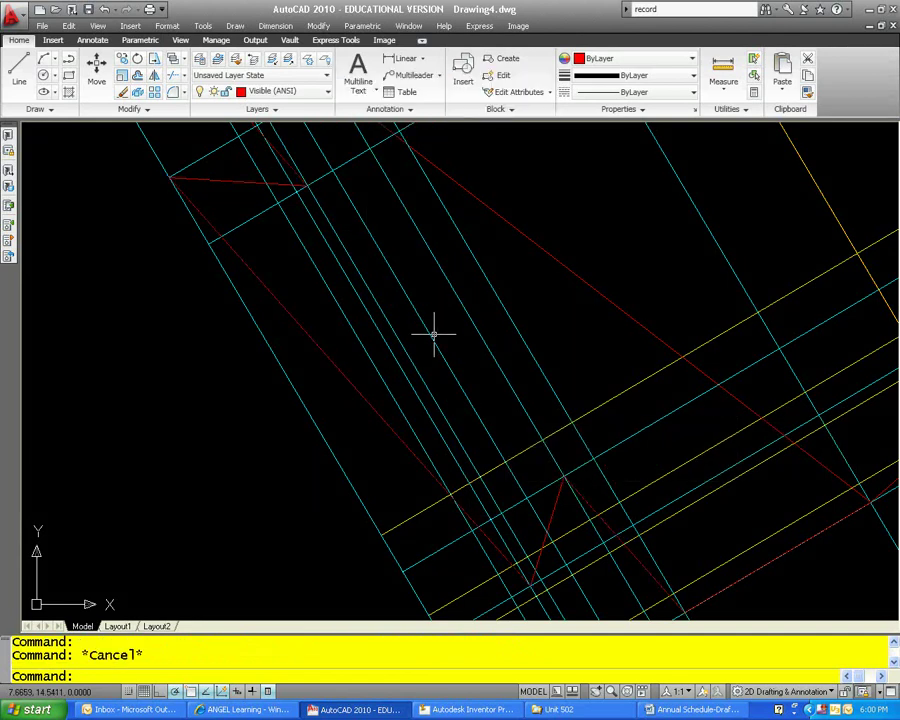
Step: Use an angular dimension to check whether the upper notch's slanted edge is parallel to the long outer edge
{"action": "scroll", "coordinate": [433, 327], "scroll_direction": "down", "scroll_amount": 4}
{"action": "key", "text": "Escape"}
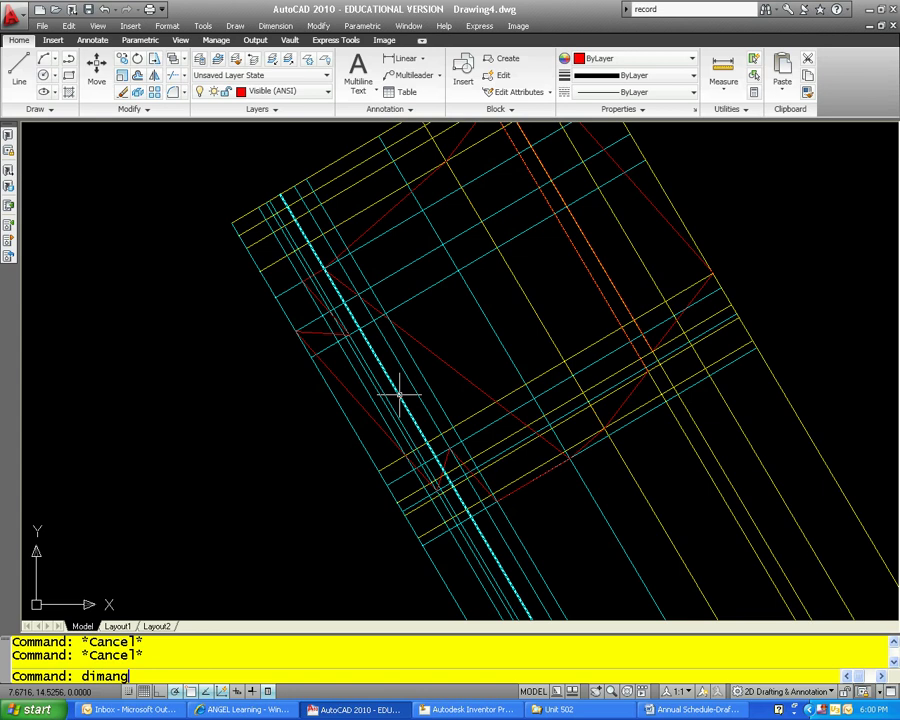
{"action": "key", "text": "Return"}
{"action": "scroll", "coordinate": [390, 370], "scroll_direction": "up", "scroll_amount": 2}
{"action": "scroll", "coordinate": [340, 325], "scroll_direction": "up", "scroll_amount": 2}
{"action": "left_click", "coordinate": [333, 316]}
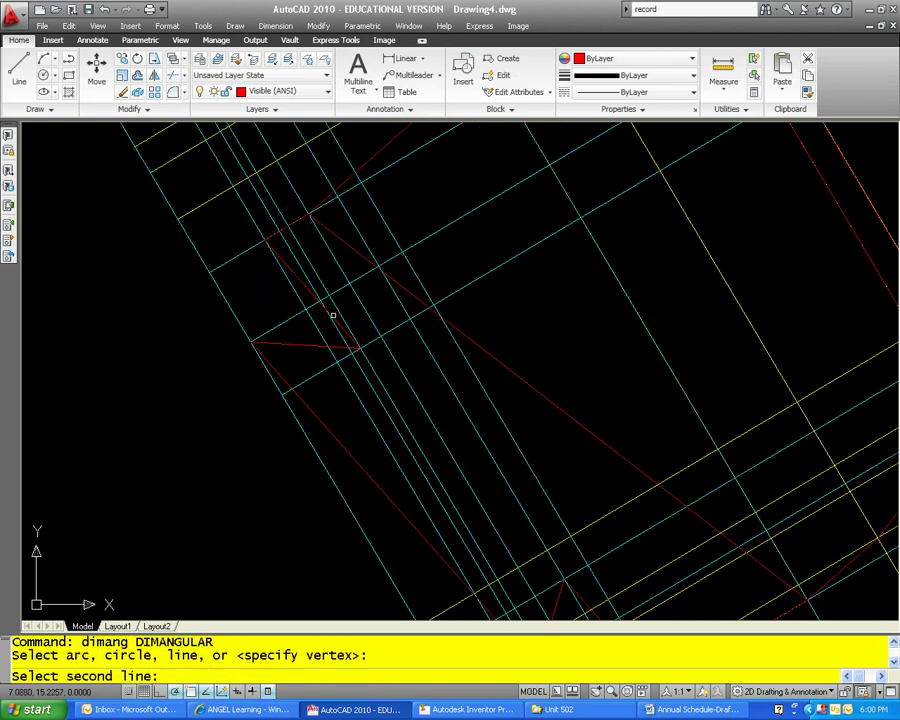
{"action": "left_click", "coordinate": [321, 412]}
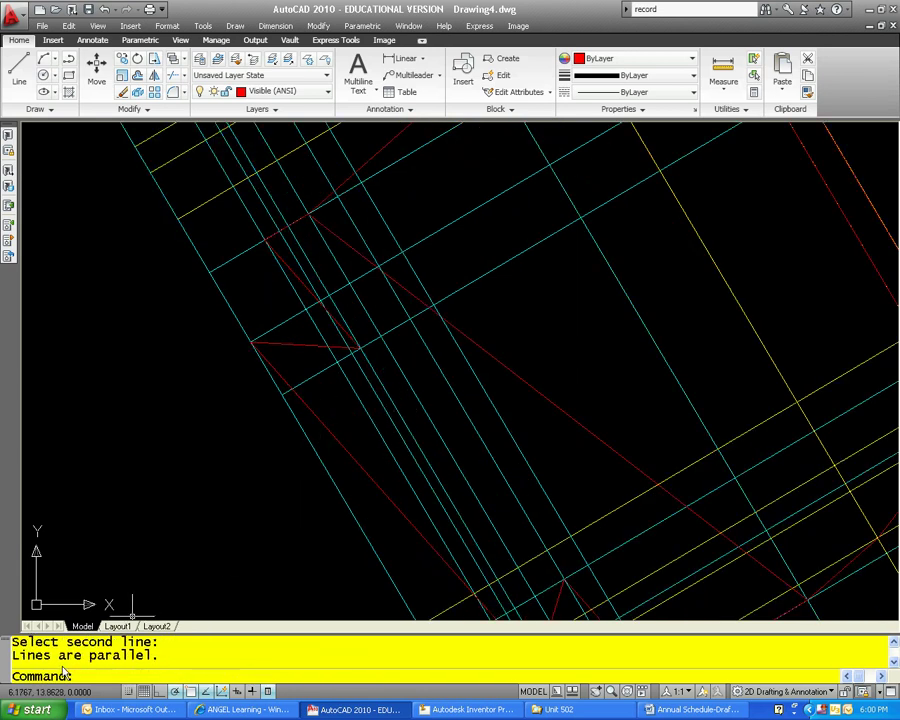
{"action": "key", "text": "Escape"}
Step: Use an angular dimension to check whether the slanted edge at the lower notch is parallel to the long outer edge
{"action": "scroll", "coordinate": [363, 577], "scroll_direction": "down", "scroll_amount": 5}
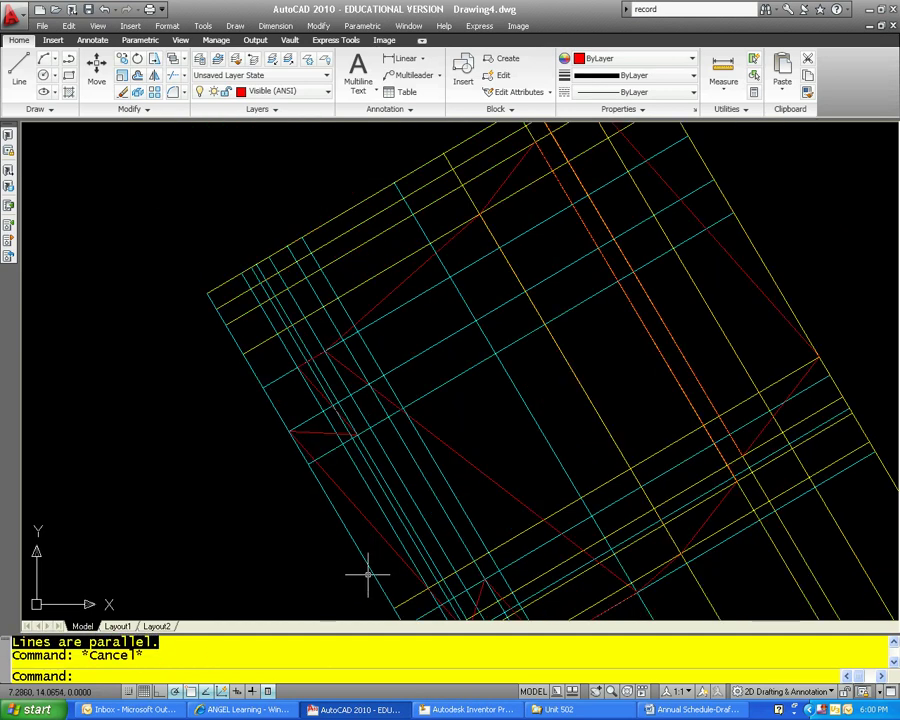
{"action": "key", "text": "Escape"}
{"action": "scroll", "coordinate": [335, 455], "scroll_direction": "up", "scroll_amount": 3}
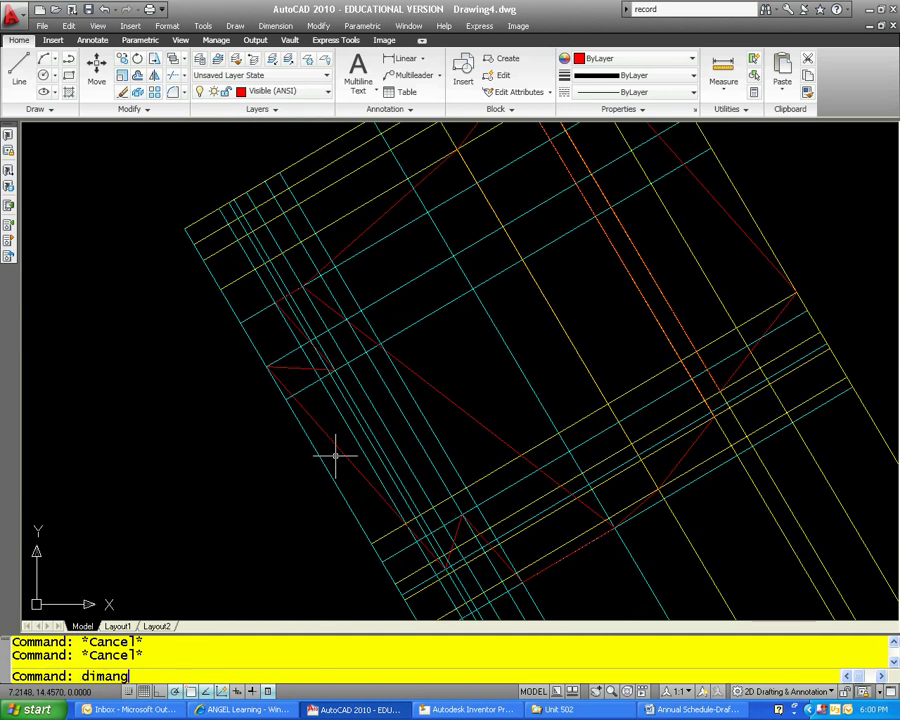
{"action": "key", "text": "Return"}
{"action": "left_click", "coordinate": [466, 530]}
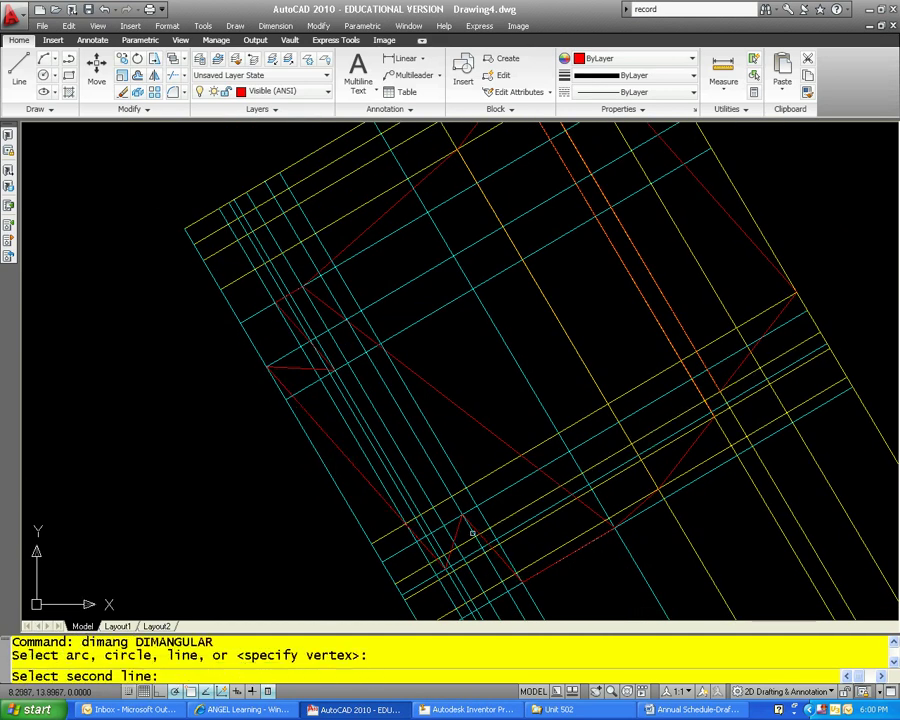
{"action": "left_click", "coordinate": [424, 545]}
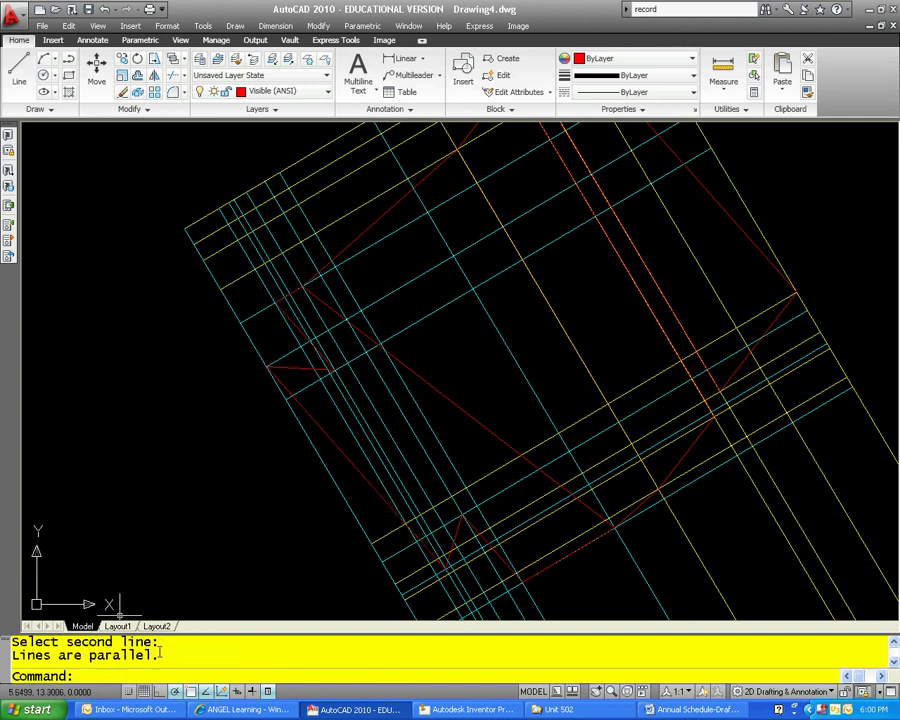
{"action": "key", "text": "Escape"}
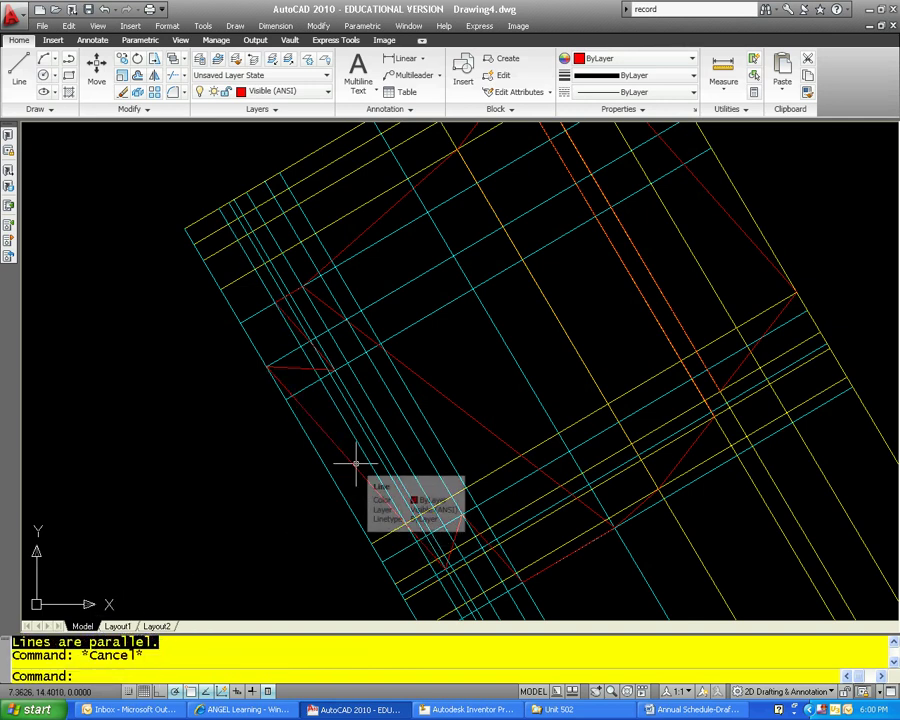
Step: Match the cyan construction lines through the secondary auxiliary view to the properties of a yellow construction line
{"action": "mouse_move", "coordinate": [578, 412]}
{"action": "middle_mouse_down", "text": "shift"}
{"action": "mouse_move", "coordinate": [546, 410]}
{"action": "mouse_move", "coordinate": [532, 478]}
{"action": "mouse_move", "coordinate": [502, 532]}
{"action": "mouse_move", "coordinate": [517, 487]}
{"action": "mouse_move", "coordinate": [504, 434]}
{"action": "mouse_move", "coordinate": [496, 437]}
{"action": "middle_mouse_up", "text": "shift"}
{"action": "scroll", "coordinate": [494, 437], "scroll_direction": "down", "scroll_amount": 3}
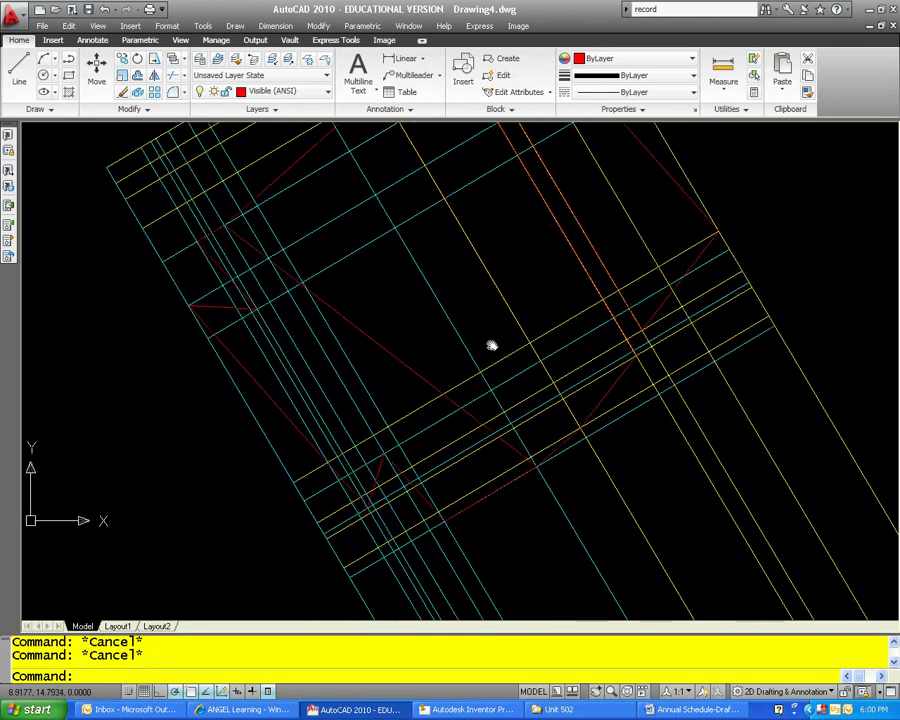
{"action": "key", "text": "Return"}
{"action": "left_click", "coordinate": [540, 462]}
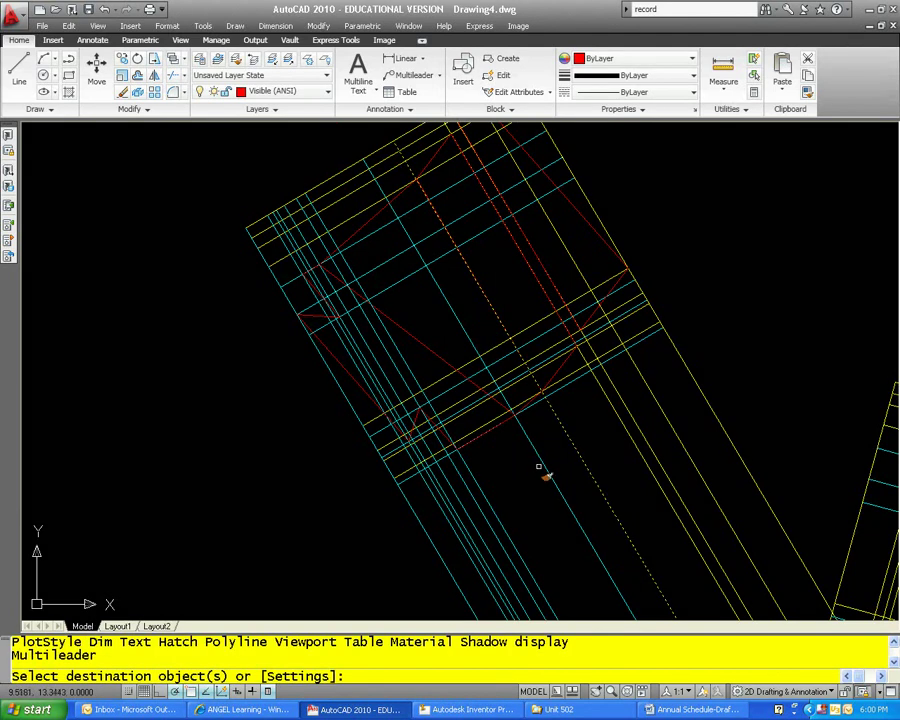
{"action": "left_click", "coordinate": [536, 401]}
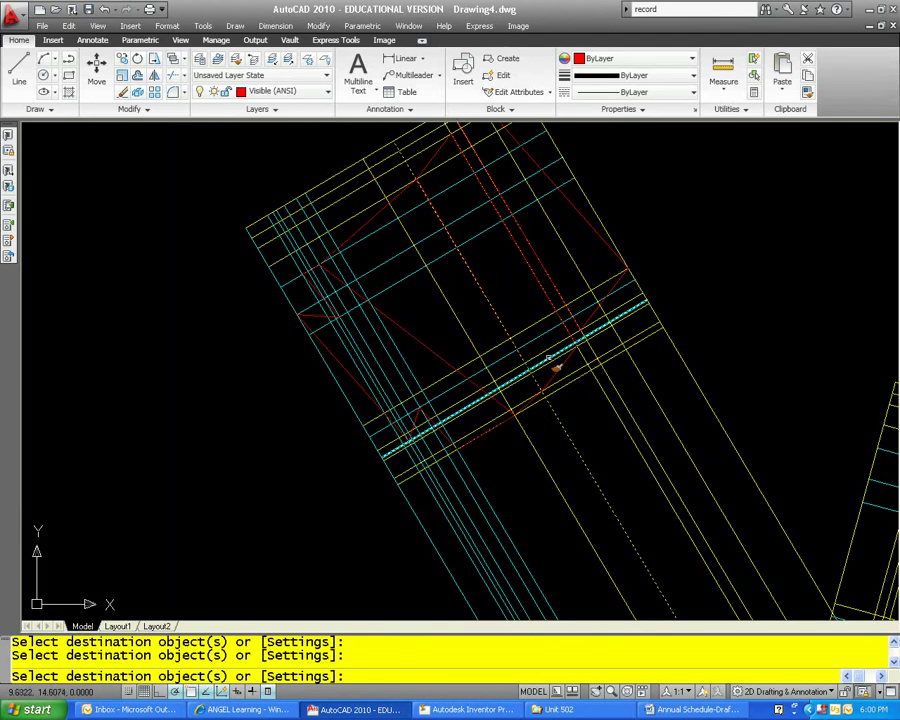
{"action": "left_click", "coordinate": [549, 360]}
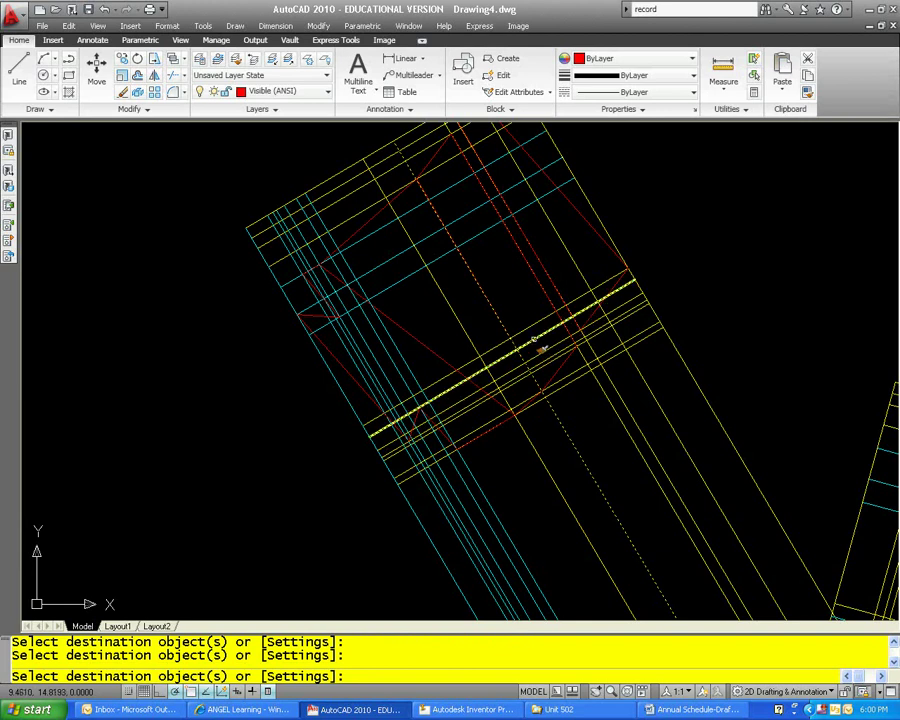
{"action": "left_click", "coordinate": [446, 492]}
{"action": "left_click", "coordinate": [435, 502]}
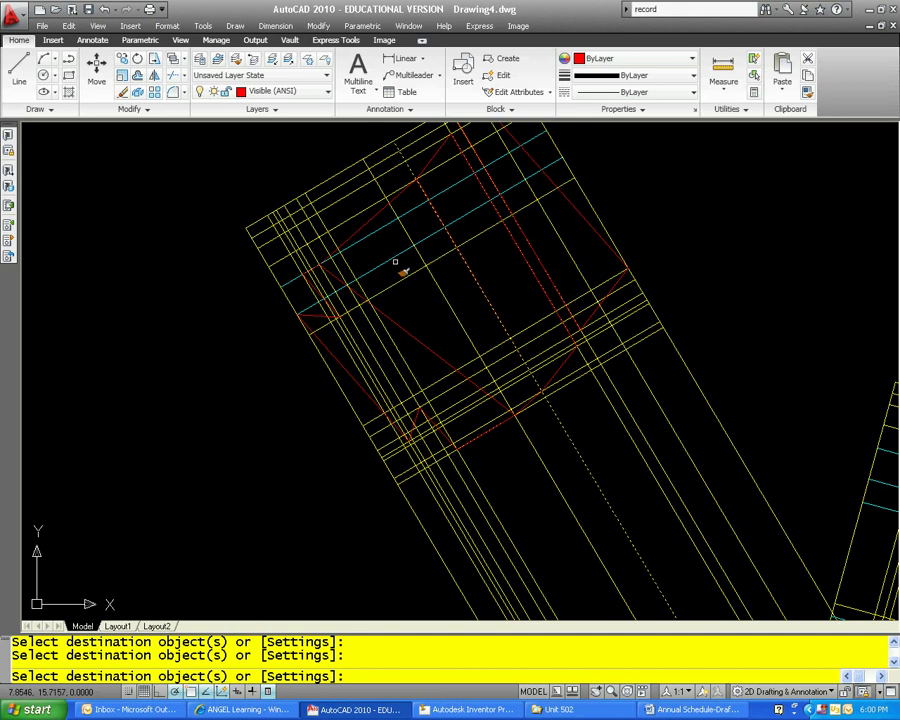
{"action": "left_click", "coordinate": [374, 224]}
Step: Match the short cyan projection lines beside the front view to the same yellow construction line properties
{"action": "scroll", "coordinate": [726, 384], "scroll_direction": "down", "scroll_amount": 2}
{"action": "middle_click_drag", "start_coordinate": [726, 384], "coordinate": [532, 303]}
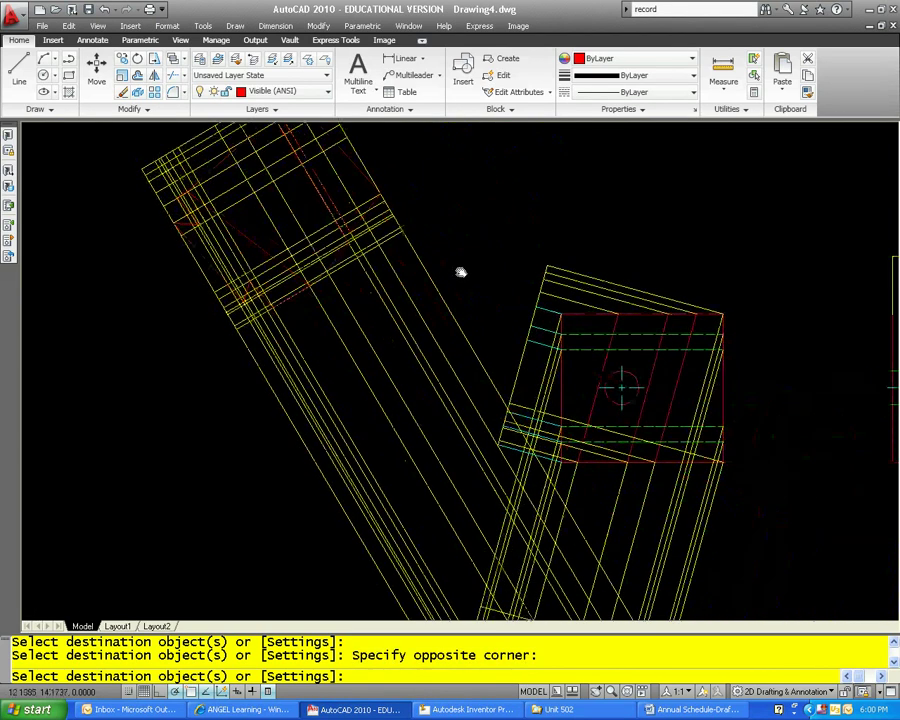
{"action": "scroll", "coordinate": [706, 426], "scroll_direction": "up", "scroll_amount": 3}
{"action": "left_click", "coordinate": [556, 282]}
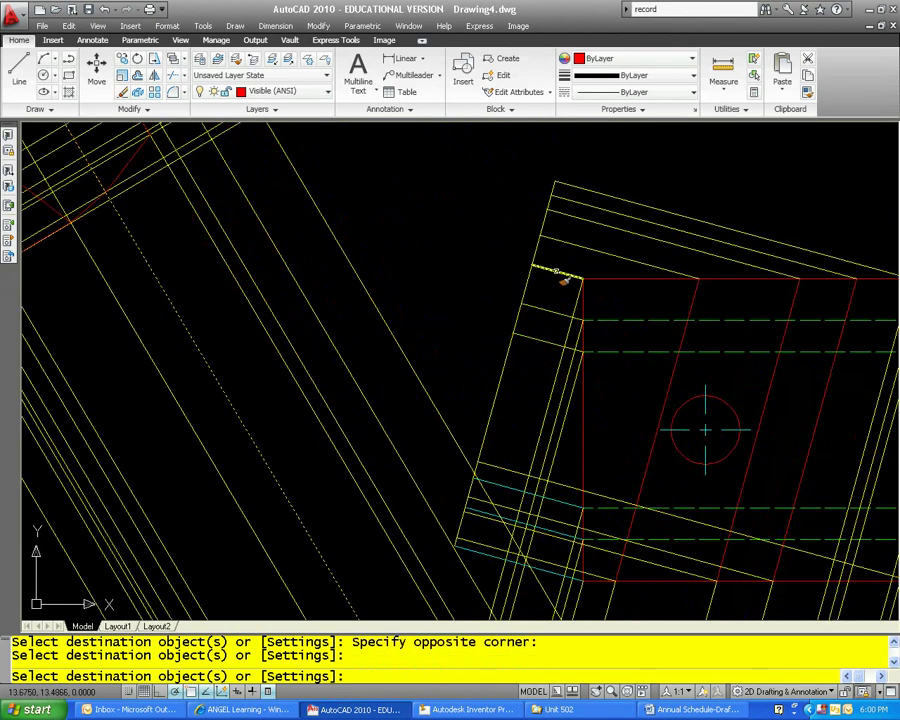
{"action": "left_click", "coordinate": [523, 488]}
{"action": "left_click", "coordinate": [506, 515]}
{"action": "left_click", "coordinate": [506, 523]}
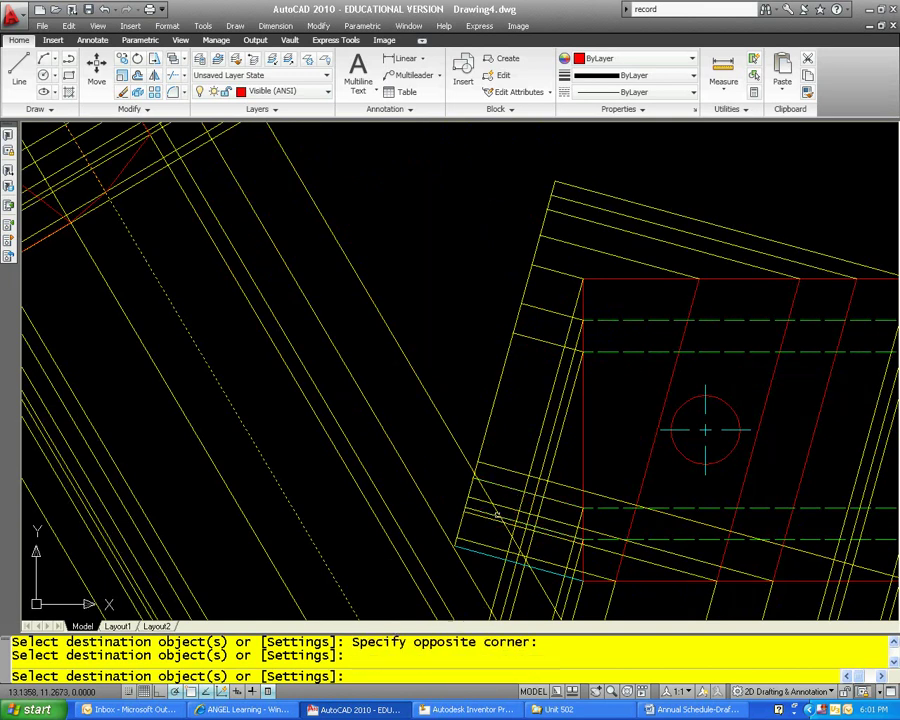
{"action": "left_click", "coordinate": [490, 556]}
{"action": "scroll", "coordinate": [492, 557], "scroll_direction": "down", "scroll_amount": 1}
{"action": "middle_click_drag", "start_coordinate": [535, 494], "coordinate": [536, 169]}
{"action": "key", "text": "Escape"}
Step: Turn off the construction2 layer and examine the red outline of the secondary auxiliary view
{"action": "scroll", "coordinate": [548, 500], "scroll_direction": "down", "scroll_amount": 5}
{"action": "scroll", "coordinate": [457, 301], "scroll_direction": "up", "scroll_amount": 6}
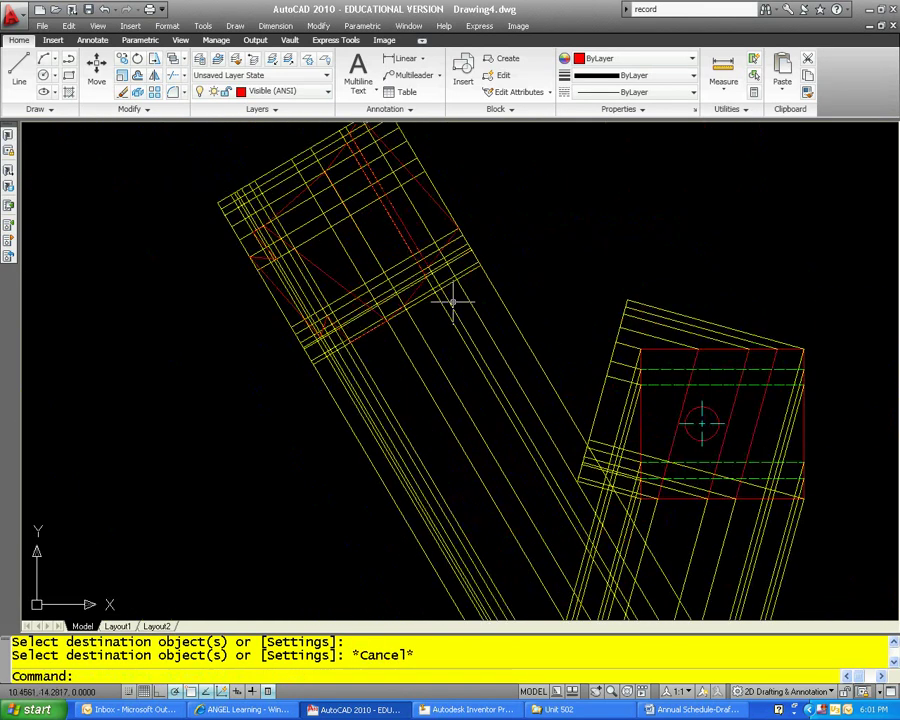
{"action": "key", "text": "Escape"}
{"action": "left_click", "coordinate": [265, 91]}
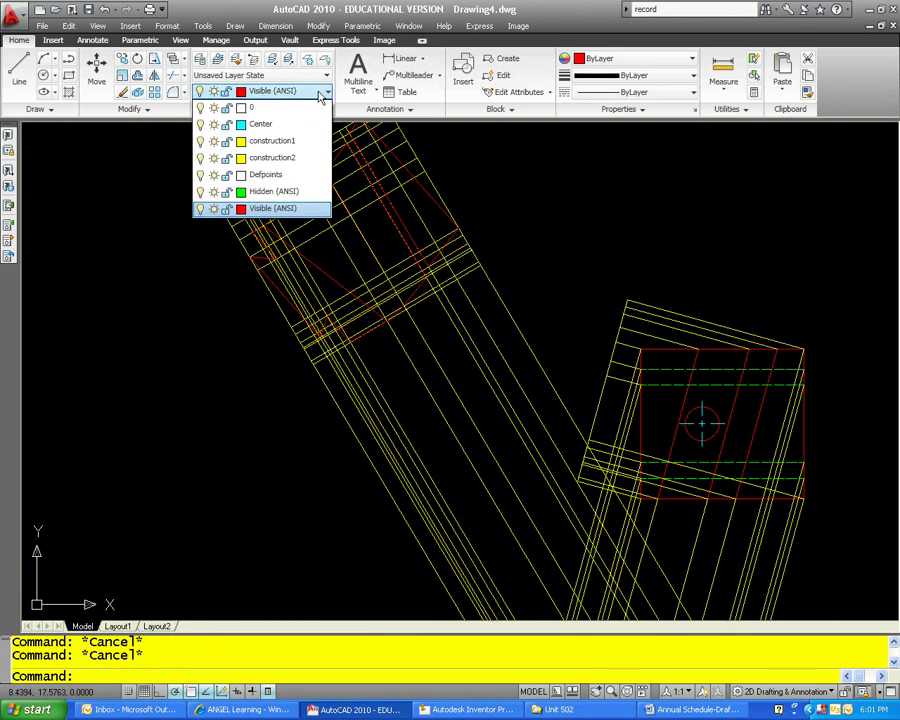
{"action": "left_click", "coordinate": [201, 159]}
{"action": "key", "text": "Escape"}
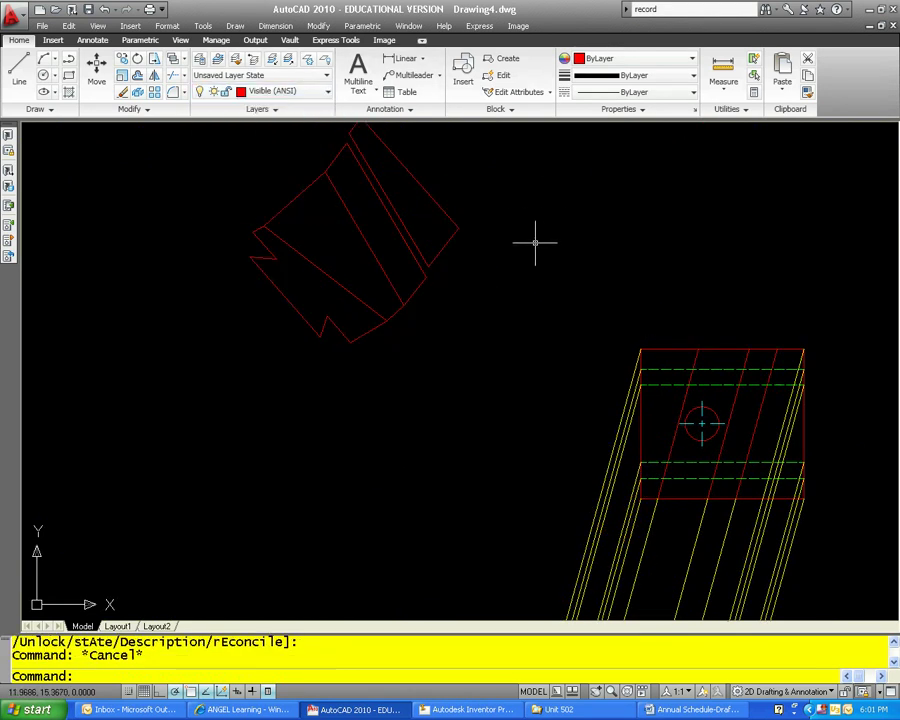
{"action": "scroll", "coordinate": [516, 335], "scroll_direction": "up", "scroll_amount": 2}
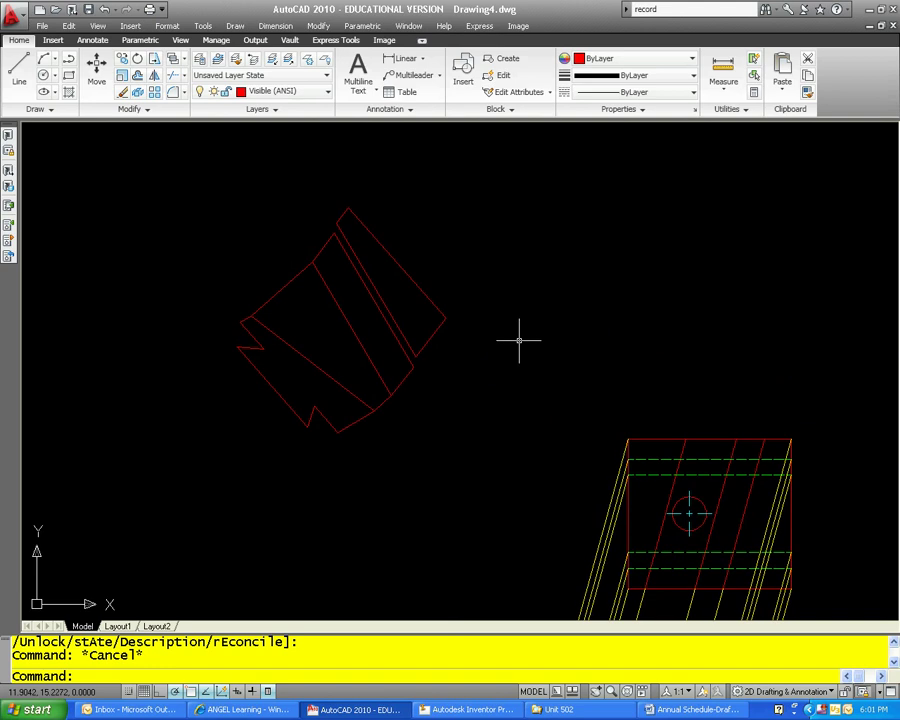
{"action": "scroll", "coordinate": [247, 290], "scroll_direction": "up", "scroll_amount": 2}
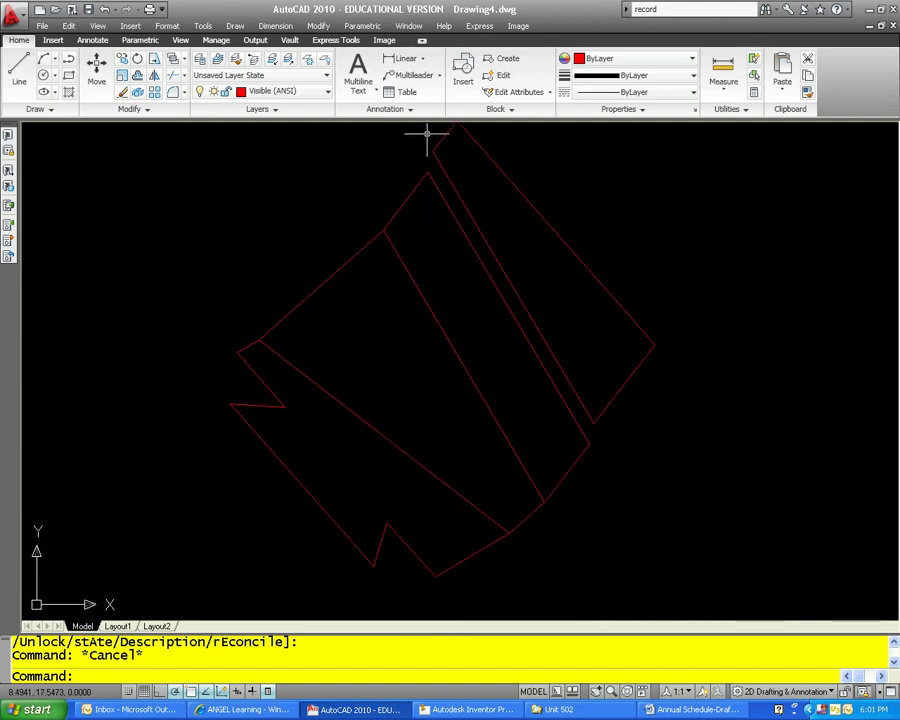
{"action": "scroll", "coordinate": [260, 346], "scroll_direction": "down", "scroll_amount": 1}
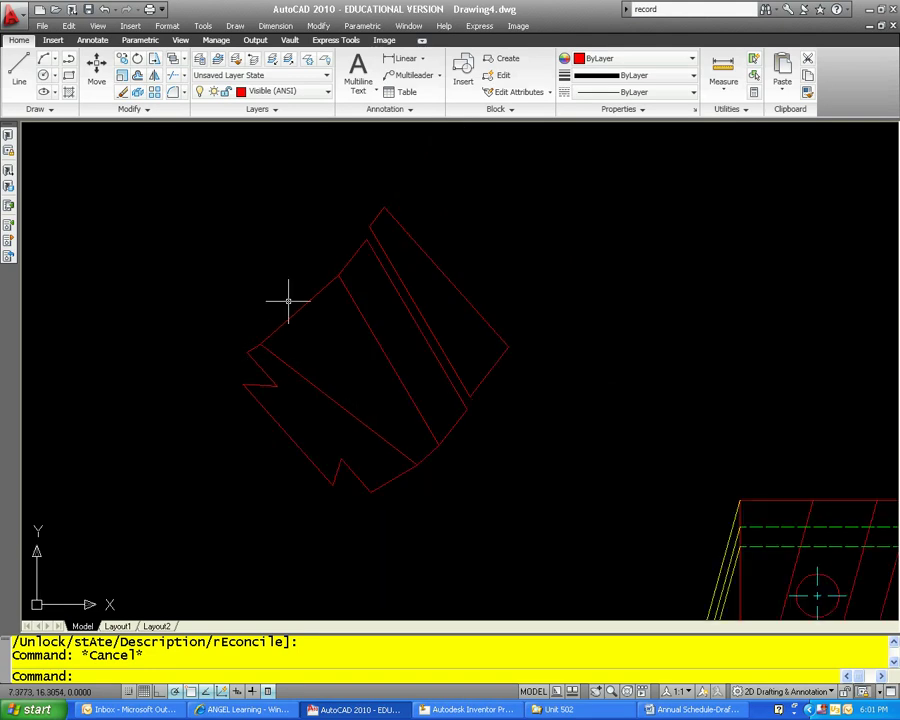
Step: Turn the construction2 layer back on
{"action": "left_click", "coordinate": [300, 91]}
{"action": "left_click", "coordinate": [202, 158]}
{"action": "left_click", "coordinate": [522, 327]}
{"action": "scroll", "coordinate": [522, 336], "scroll_direction": "down", "scroll_amount": 2}
{"action": "middle_click_drag", "start_coordinate": [522, 336], "coordinate": [372, 215]}
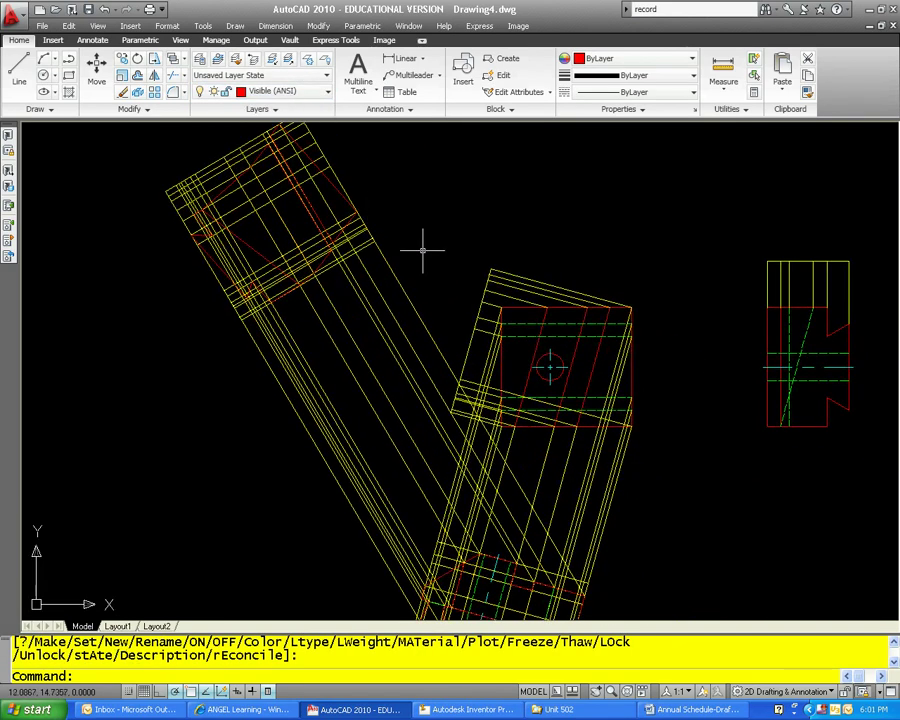
{"action": "key", "text": "Escape"}
{"action": "key", "text": "Escape"}
Step: Examine the projection lines around the front view and down at the primary auxiliary view
{"action": "scroll", "coordinate": [549, 302], "scroll_direction": "up", "scroll_amount": 3}
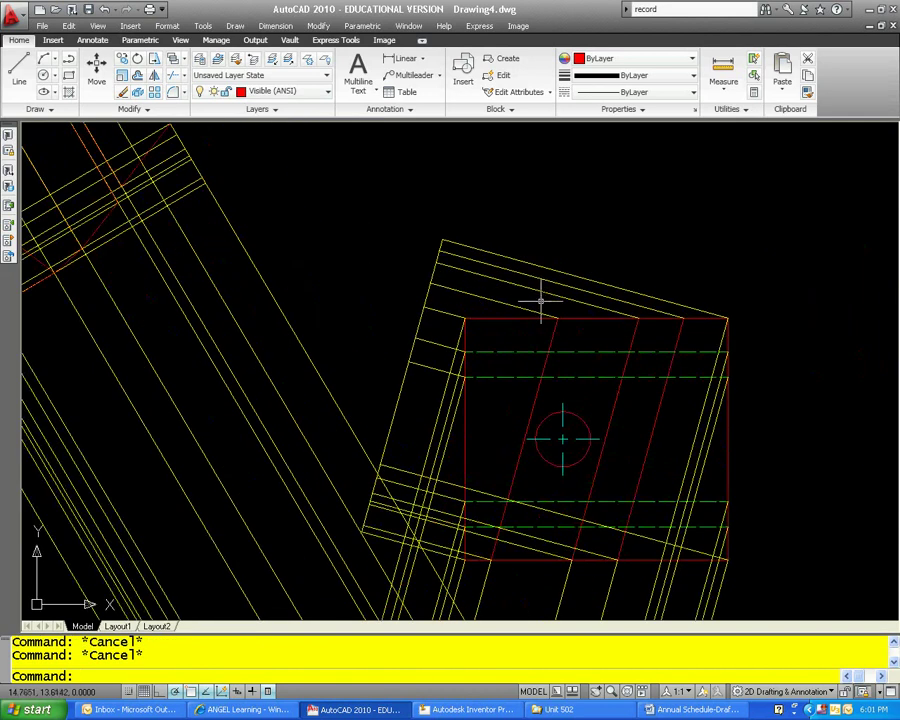
{"action": "scroll", "coordinate": [650, 308], "scroll_direction": "up", "scroll_amount": 2}
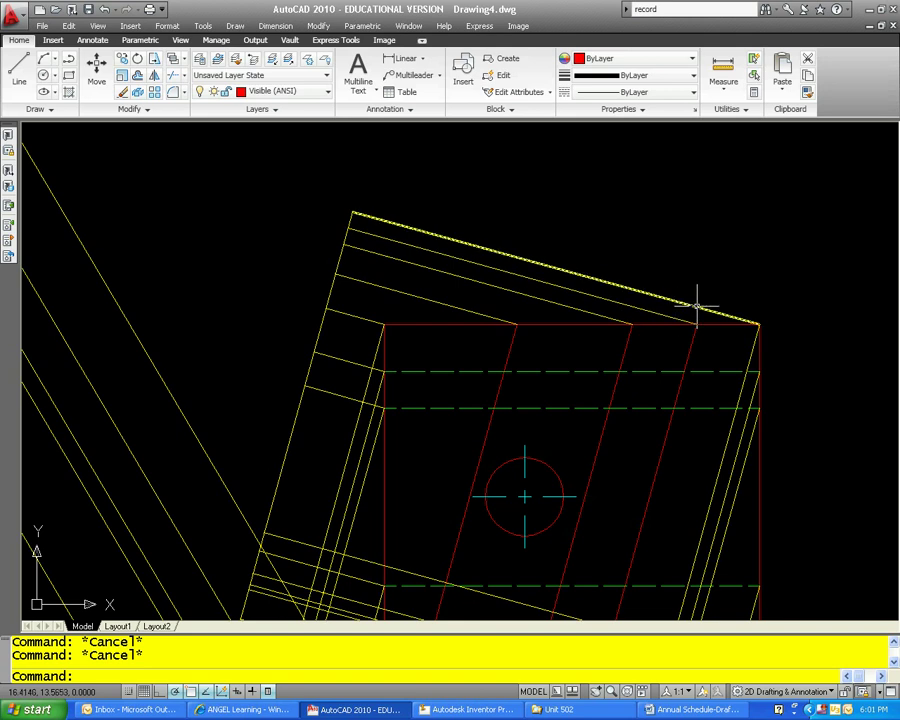
{"action": "scroll", "coordinate": [697, 307], "scroll_direction": "down", "scroll_amount": 2}
{"action": "middle_click_drag", "start_coordinate": [661, 397], "coordinate": [603, 229]}
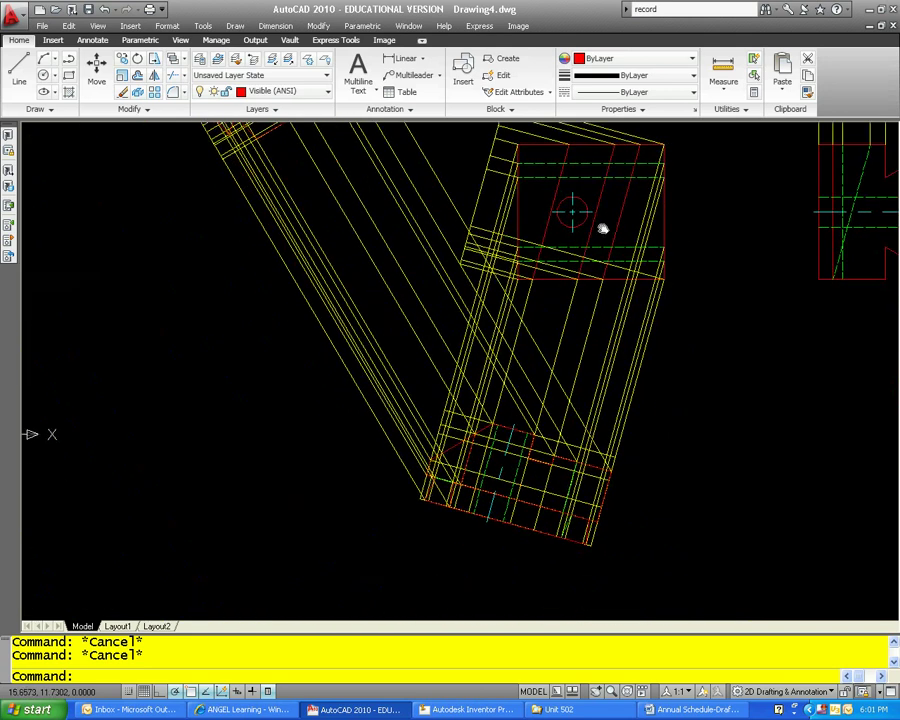
{"action": "scroll", "coordinate": [466, 482], "scroll_direction": "up", "scroll_amount": 3}
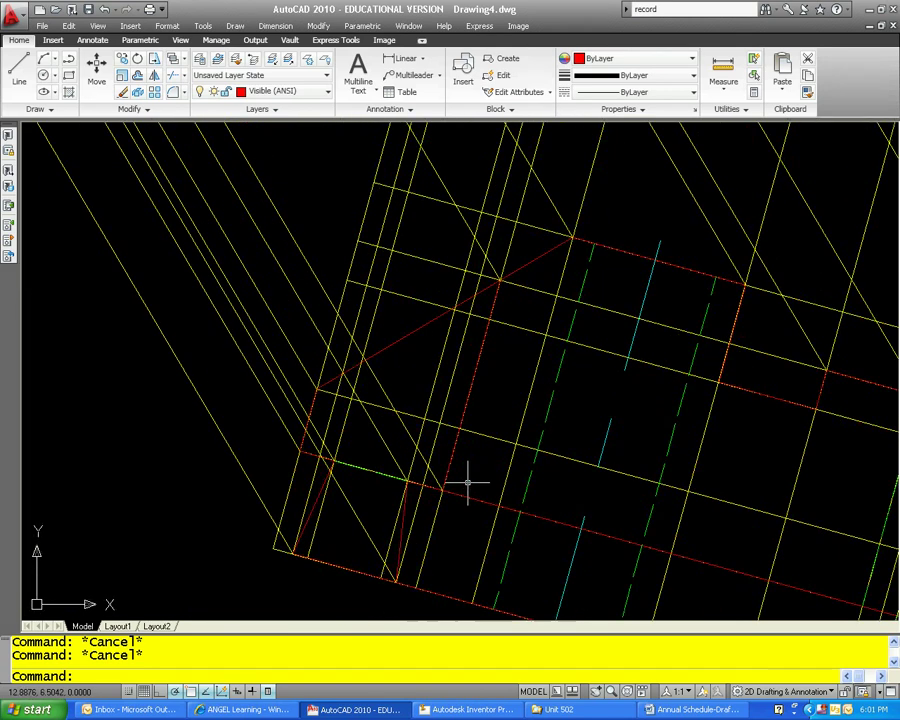
{"action": "scroll", "coordinate": [470, 476], "scroll_direction": "down", "scroll_amount": 3}
Step: Send the yellow construction lines of the front, primary auxiliary and secondary auxiliary views to the back of the draw order
{"action": "left_click", "coordinate": [672, 402]}
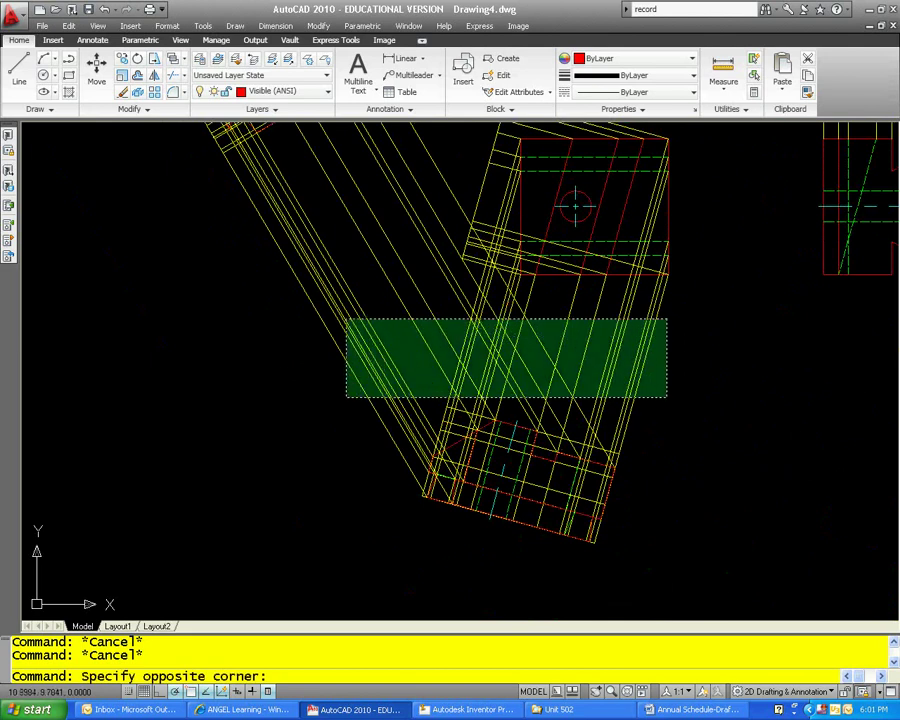
{"action": "left_click", "coordinate": [347, 315]}
{"action": "middle_click_drag", "start_coordinate": [442, 291], "coordinate": [305, 466]}
{"action": "scroll", "coordinate": [305, 466], "scroll_direction": "up", "scroll_amount": 3}
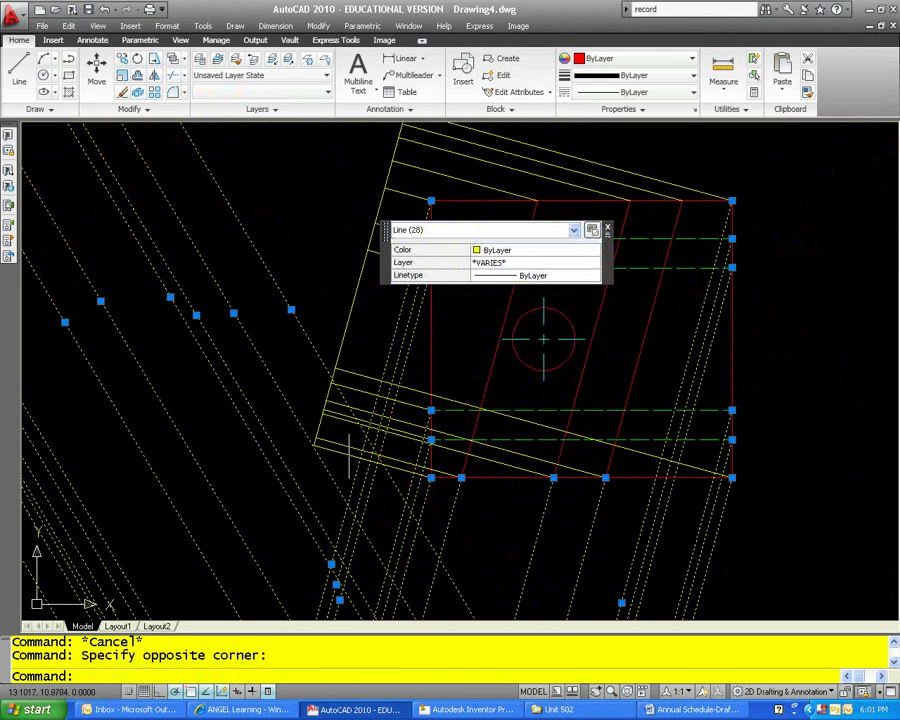
{"action": "left_click", "coordinate": [350, 467]}
{"action": "left_click", "coordinate": [304, 330]}
{"action": "middle_click_drag", "start_coordinate": [358, 291], "coordinate": [268, 419]}
{"action": "left_click", "coordinate": [345, 310]}
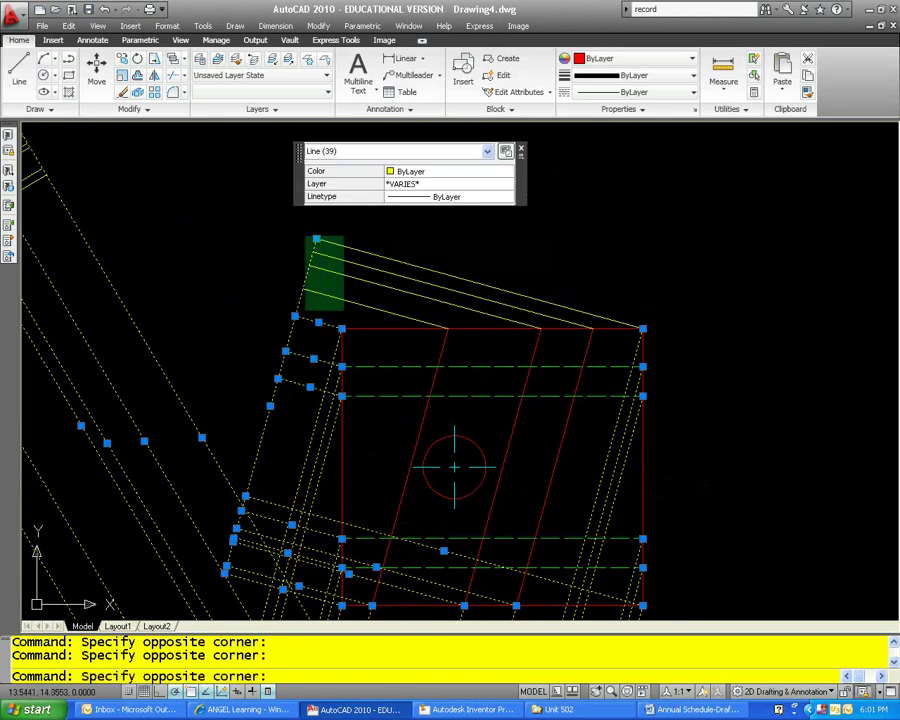
{"action": "left_click", "coordinate": [300, 244]}
{"action": "scroll", "coordinate": [300, 244], "scroll_direction": "down", "scroll_amount": 4}
{"action": "scroll", "coordinate": [147, 289], "scroll_direction": "up", "scroll_amount": 2}
{"action": "middle_click_drag", "start_coordinate": [226, 247], "coordinate": [280, 324]}
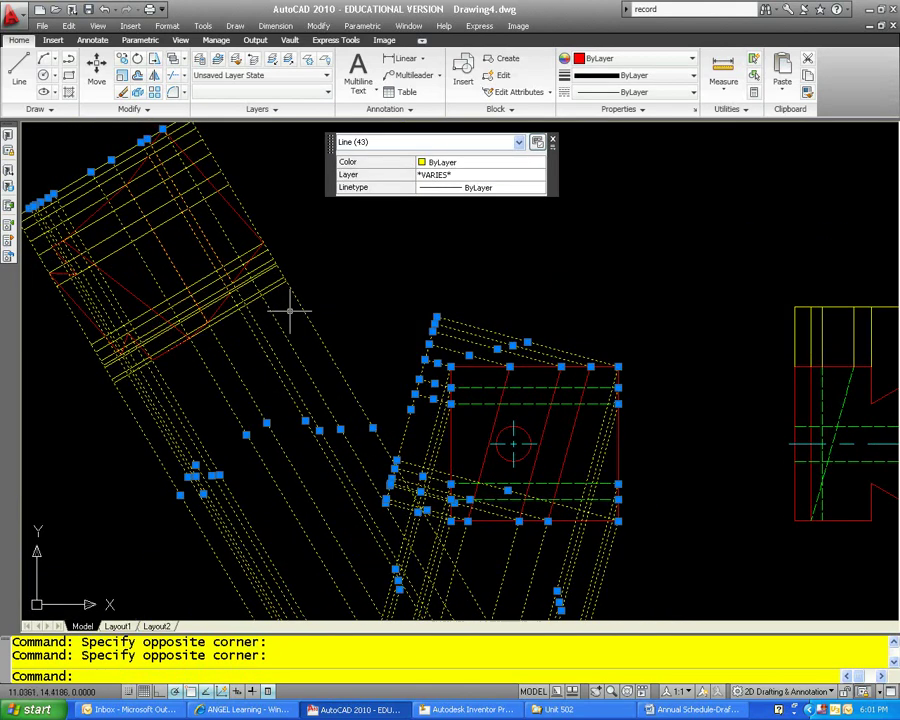
{"action": "scroll", "coordinate": [300, 300], "scroll_direction": "up", "scroll_amount": 2}
{"action": "left_click", "coordinate": [299, 282]}
{"action": "left_click", "coordinate": [246, 231]}
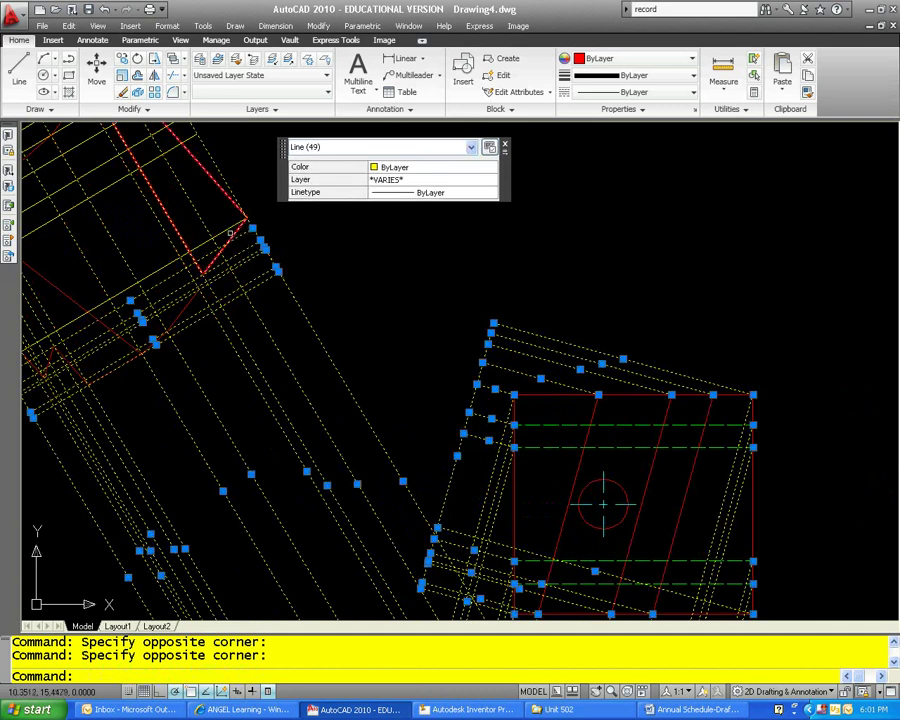
{"action": "middle_click_drag", "start_coordinate": [117, 205], "coordinate": [237, 309]}
{"action": "left_click", "coordinate": [225, 297]}
{"action": "left_click", "coordinate": [123, 252]}
{"action": "left_click", "coordinate": [115, 261]}
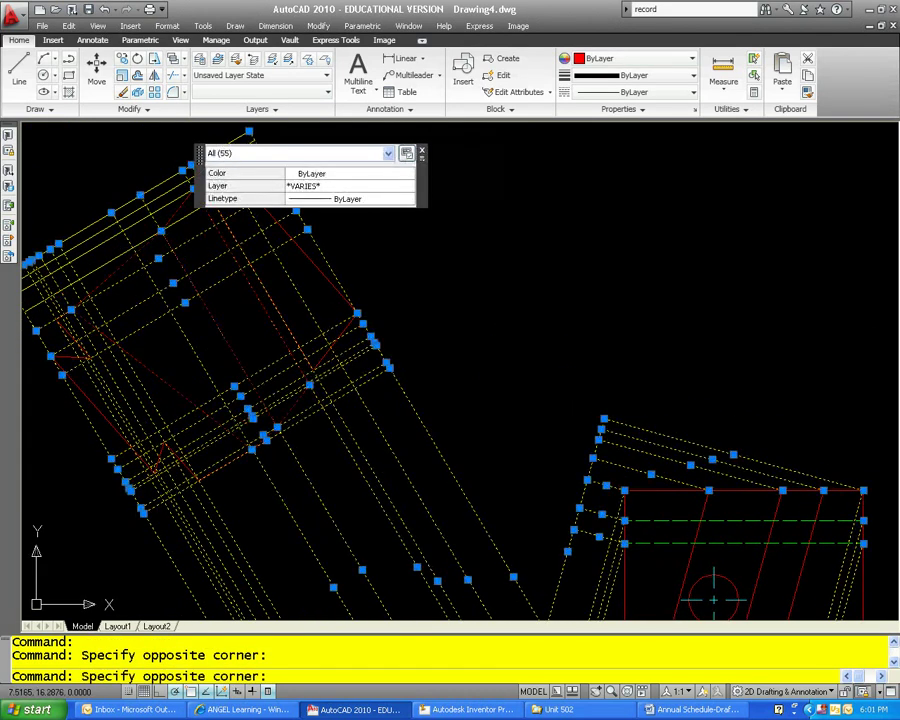
{"action": "left_click", "coordinate": [83, 218]}
{"action": "right_click", "coordinate": [82, 210]}
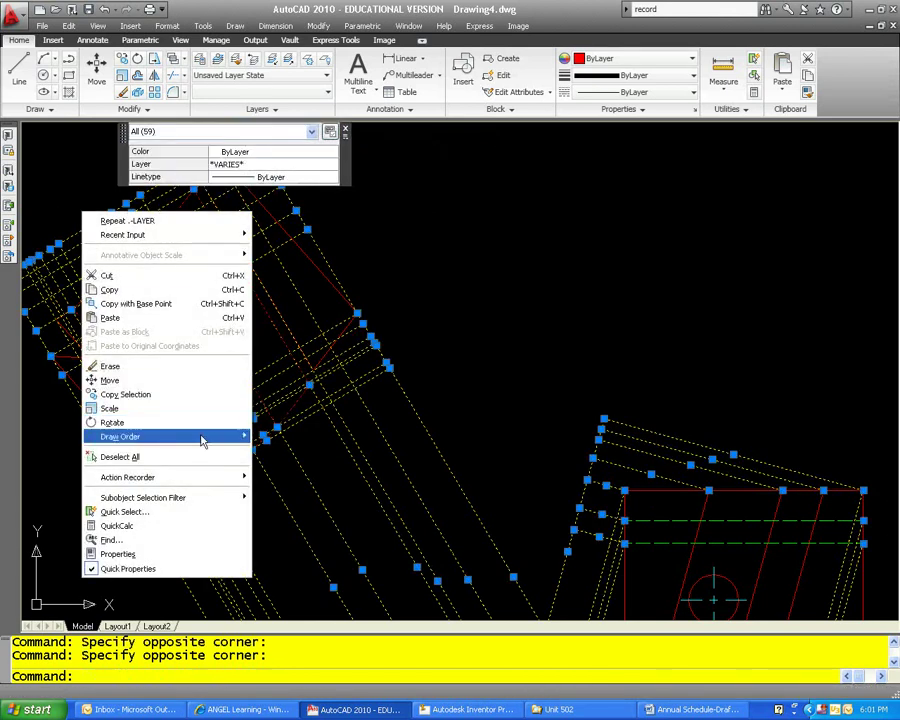
{"action": "mouse_move", "coordinate": [202, 441]}
{"action": "left_click", "coordinate": [297, 454]}
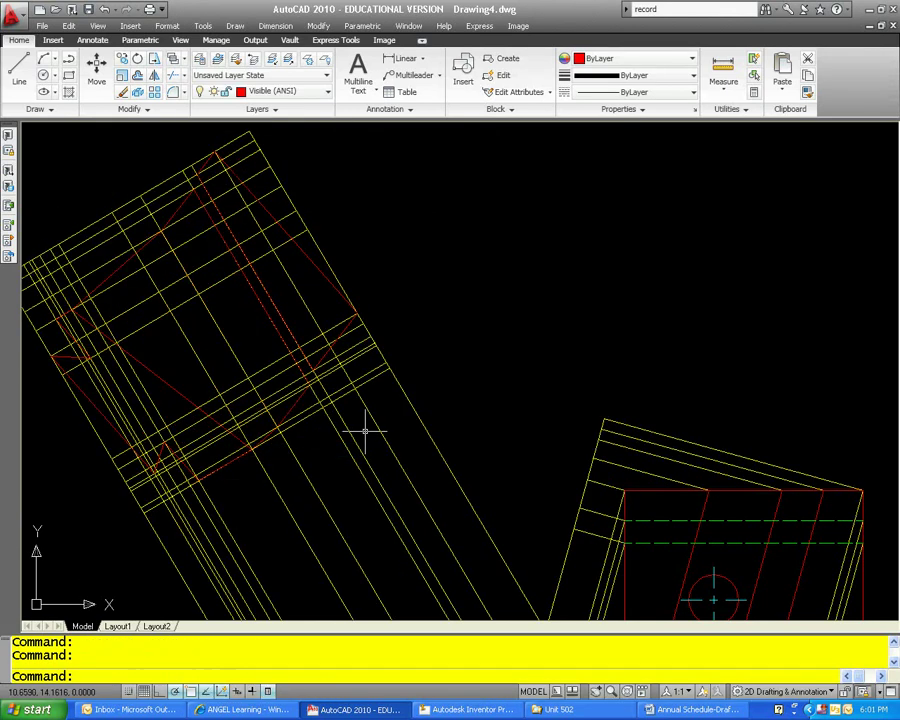
Step: Turn off the construction2 layer
{"action": "scroll", "coordinate": [362, 430], "scroll_direction": "down", "scroll_amount": 2}
{"action": "scroll", "coordinate": [402, 390], "scroll_direction": "up", "scroll_amount": 4}
{"action": "middle_click_drag", "start_coordinate": [407, 362], "coordinate": [405, 333]}
{"action": "key", "text": "Escape"}
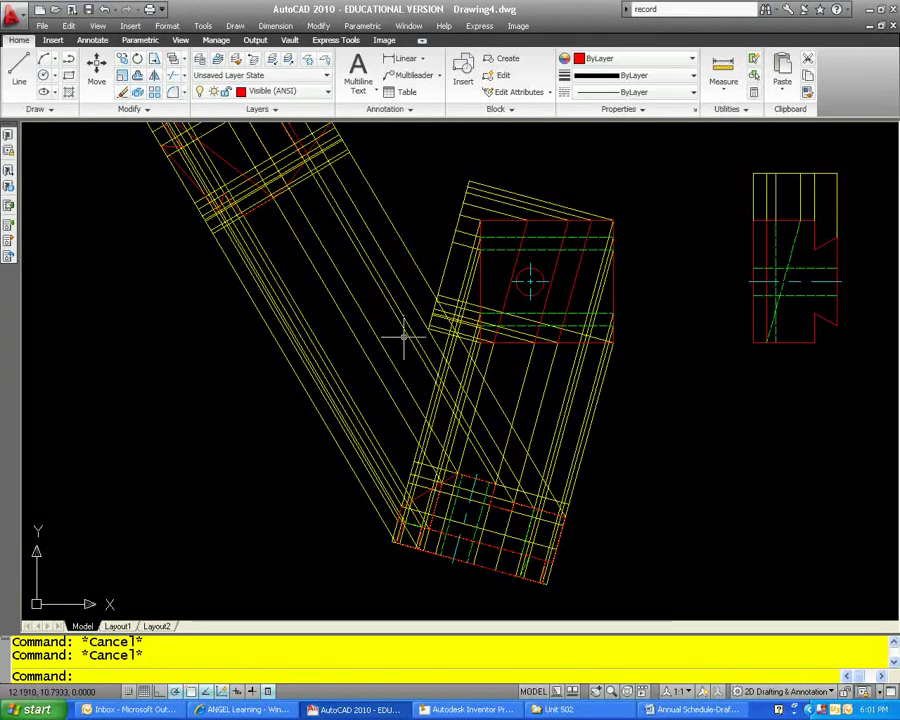
{"action": "scroll", "coordinate": [438, 522], "scroll_direction": "up", "scroll_amount": 5}
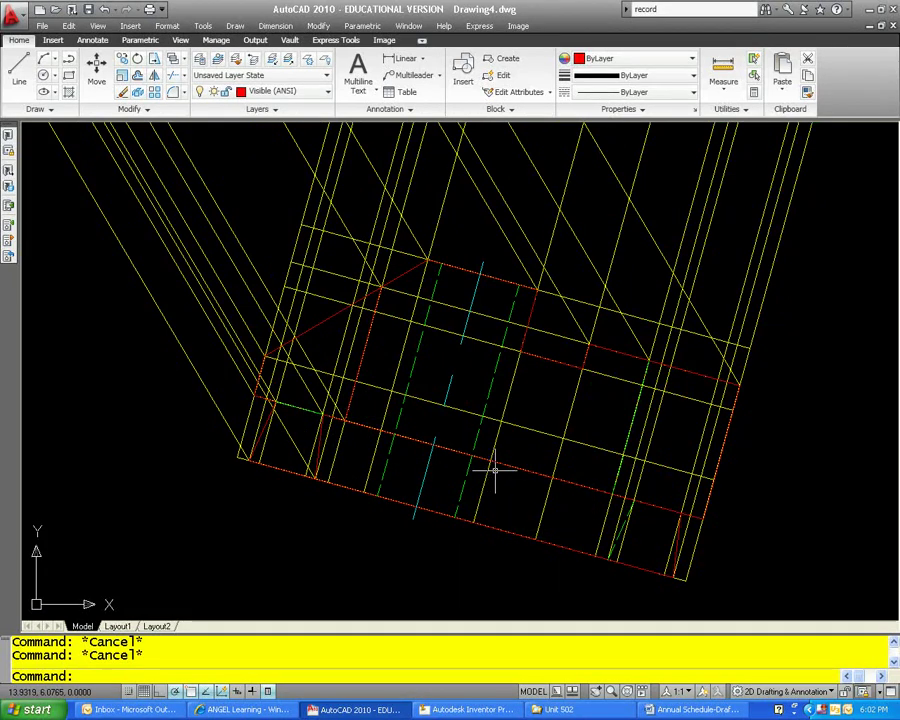
{"action": "scroll", "coordinate": [494, 468], "scroll_direction": "down", "scroll_amount": 2}
{"action": "middle_click_drag", "start_coordinate": [496, 470], "coordinate": [512, 550]}
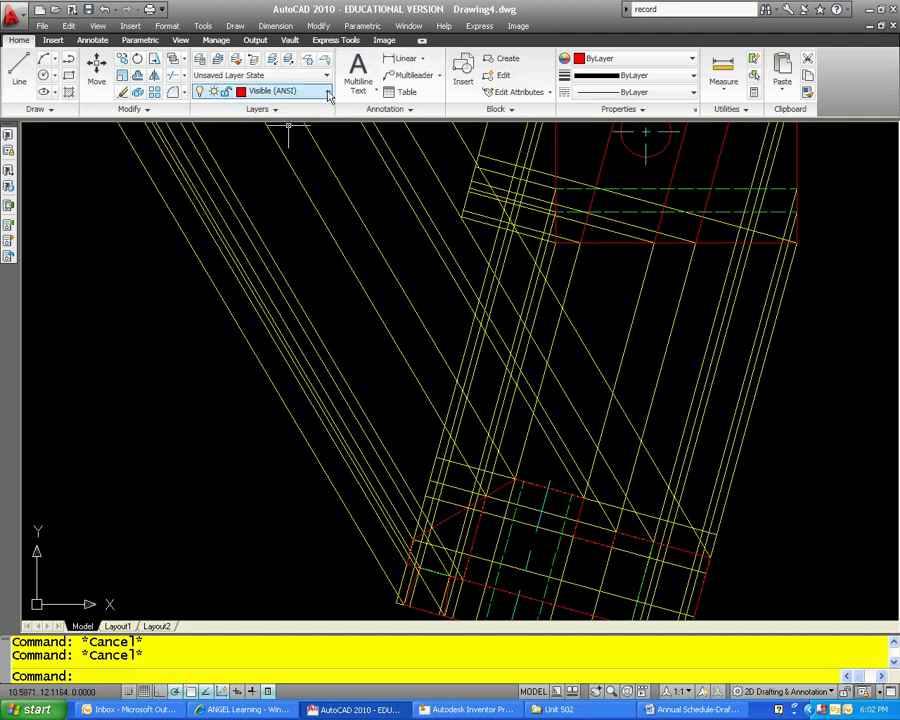
{"action": "left_click", "coordinate": [330, 95]}
{"action": "left_click", "coordinate": [200, 141]}
{"action": "left_click", "coordinate": [328, 279]}
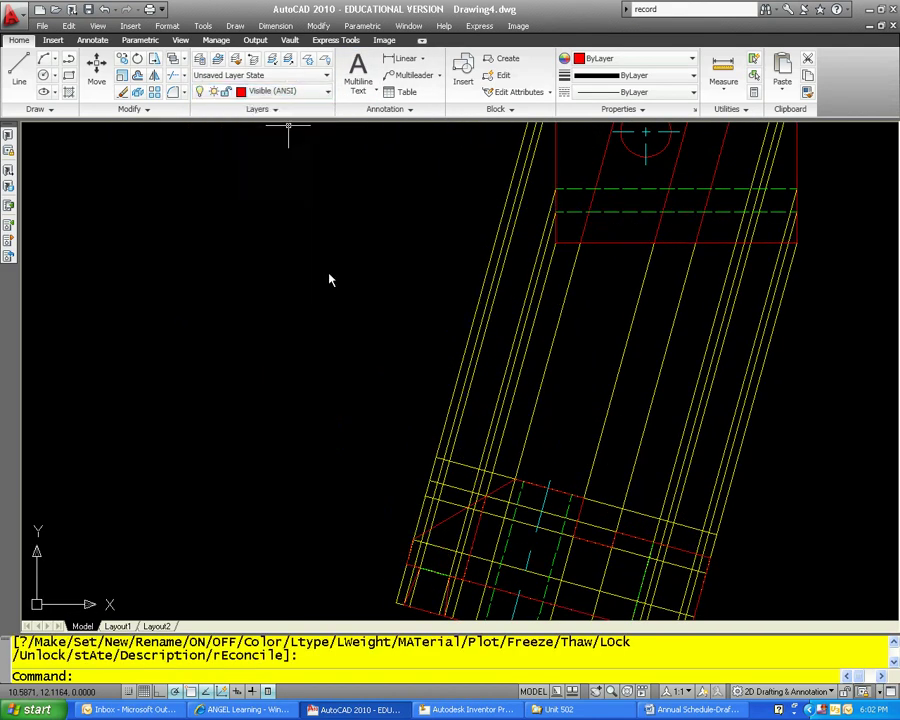
Step: Examine the red outline of the secondary auxiliary view and compare it with the front and primary auxiliary views
{"action": "scroll", "coordinate": [326, 268], "scroll_direction": "down", "scroll_amount": 1}
{"action": "mouse_move", "coordinate": [322, 258]}
{"action": "middle_mouse_down"}
{"action": "mouse_move", "coordinate": [426, 451]}
{"action": "mouse_move", "coordinate": [464, 486]}
{"action": "middle_mouse_up"}
{"action": "middle_click_drag", "start_coordinate": [297, 270], "coordinate": [300, 342]}
{"action": "scroll", "coordinate": [276, 322], "scroll_direction": "up", "scroll_amount": 2}
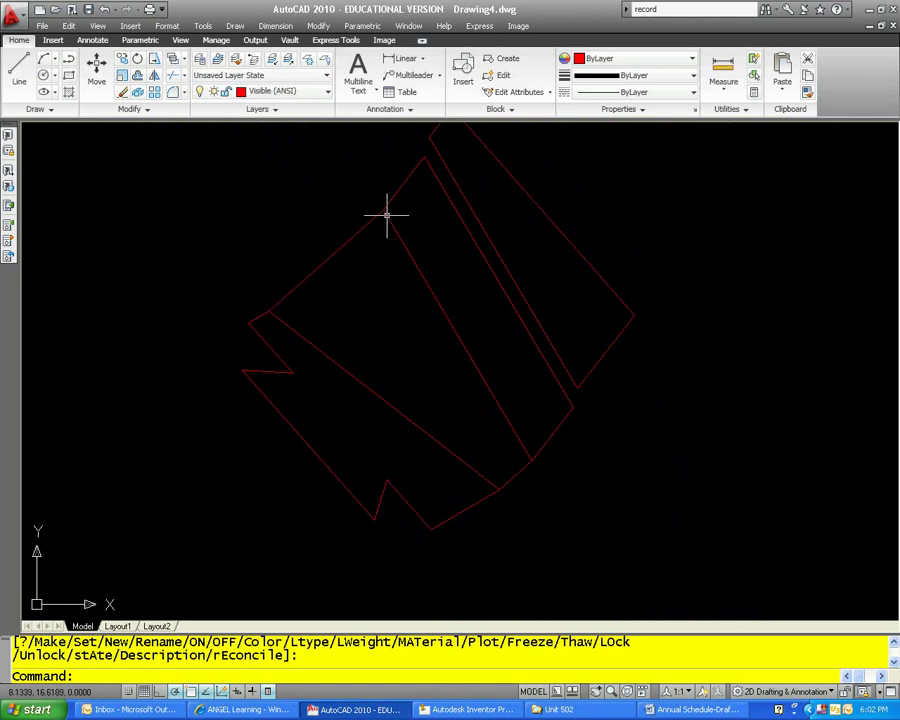
{"action": "middle_click_drag", "start_coordinate": [416, 173], "coordinate": [308, 273]}
{"action": "scroll", "coordinate": [321, 263], "scroll_direction": "up", "scroll_amount": 3}
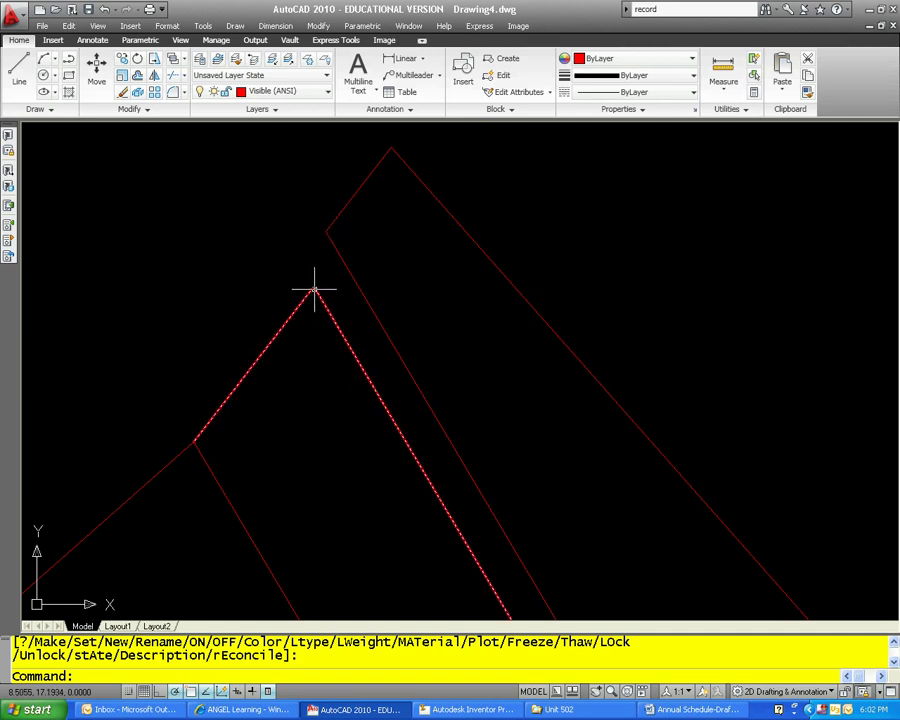
{"action": "scroll", "coordinate": [250, 280], "scroll_direction": "down", "scroll_amount": 5}
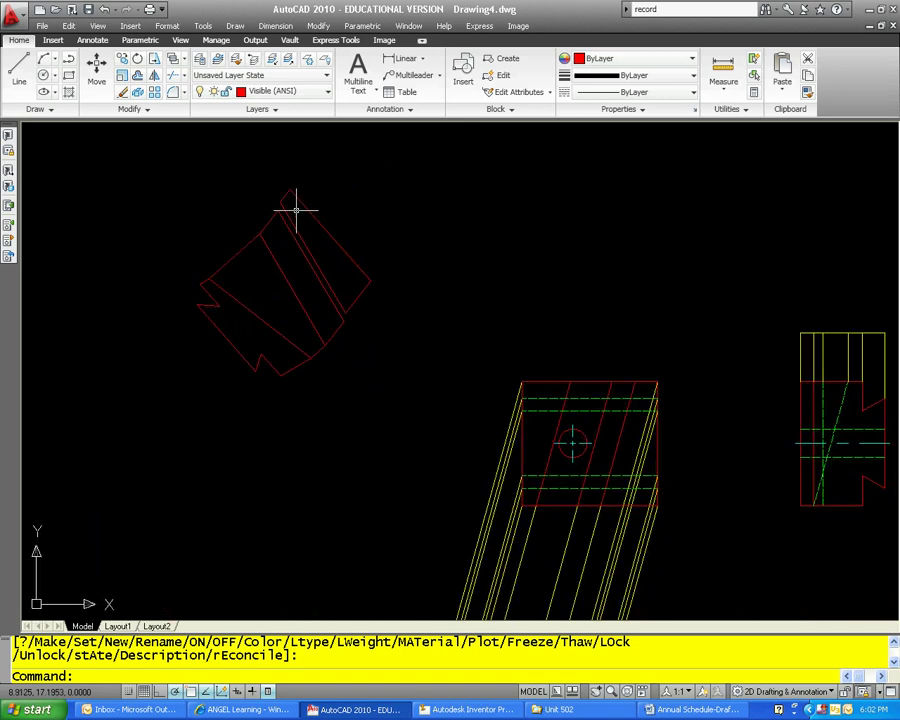
{"action": "middle_click_drag", "start_coordinate": [366, 298], "coordinate": [318, 123]}
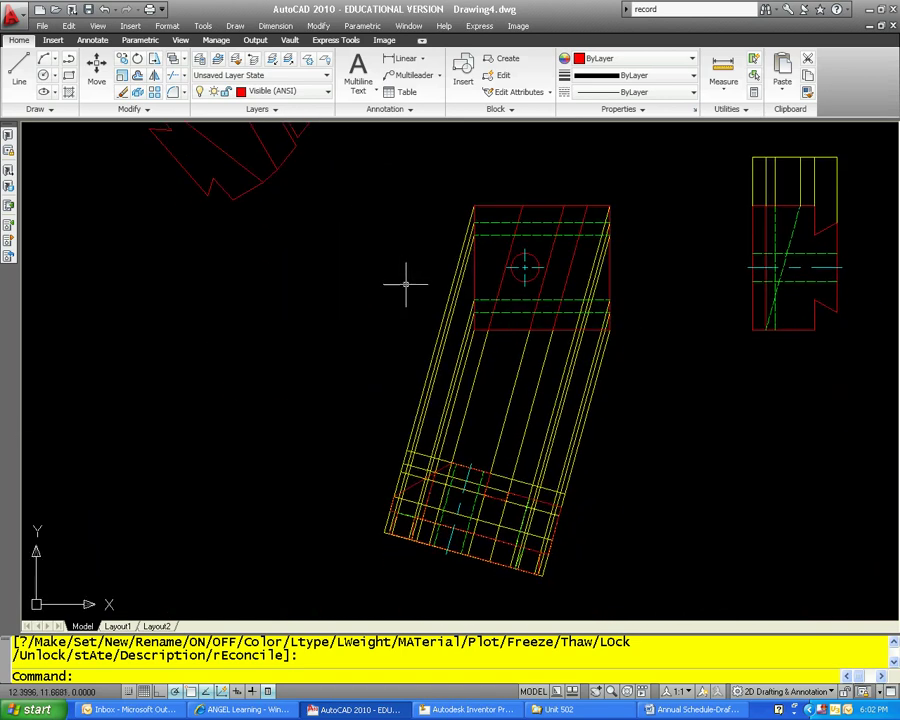
{"action": "middle_click_drag", "start_coordinate": [406, 284], "coordinate": [417, 314]}
Step: Turn off the construction1 layer and turn the construction2 layer back on
{"action": "left_click", "coordinate": [225, 91]}
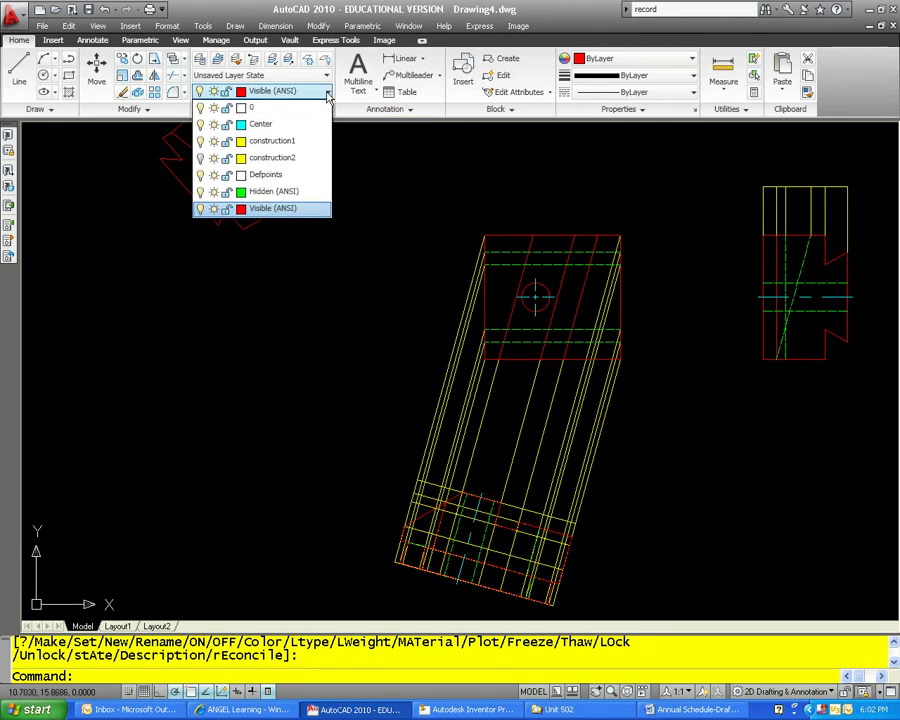
{"action": "left_click", "coordinate": [212, 146]}
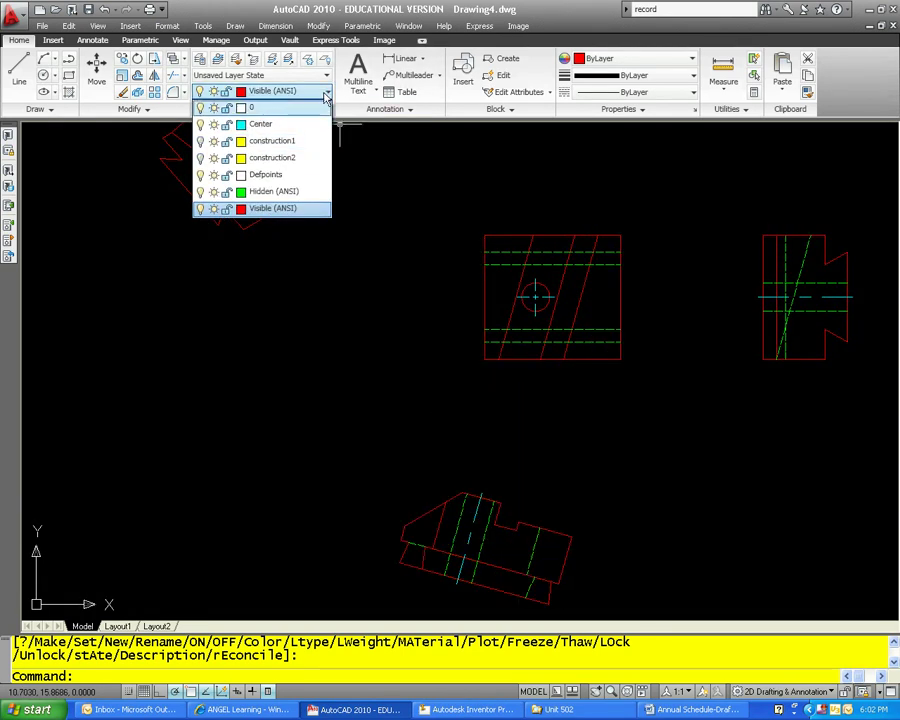
{"action": "left_click", "coordinate": [213, 141]}
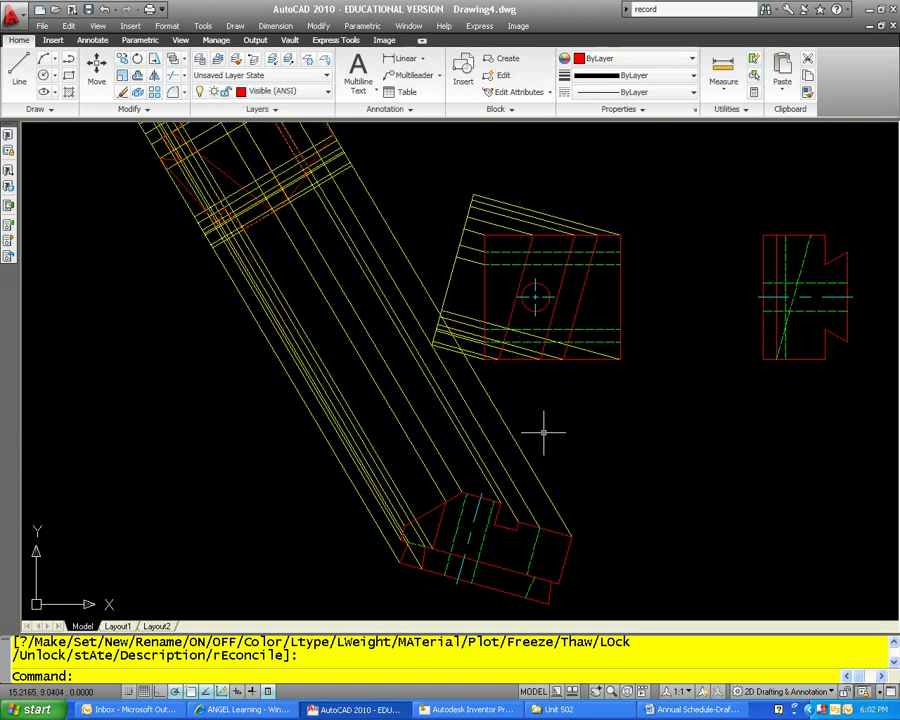
{"action": "key", "text": "Escape"}
{"action": "key", "text": "Escape"}
Step: Examine where the construction2 lines meet the corners of the primary auxiliary view and the upper edge of the front view
{"action": "scroll", "coordinate": [527, 530], "scroll_direction": "up", "scroll_amount": 5}
{"action": "middle_click_drag", "start_coordinate": [530, 508], "coordinate": [535, 468]}
{"action": "scroll", "coordinate": [540, 454], "scroll_direction": "down", "scroll_amount": 2}
{"action": "middle_click_drag", "start_coordinate": [562, 315], "coordinate": [548, 458]}
{"action": "scroll", "coordinate": [594, 268], "scroll_direction": "up", "scroll_amount": 8}
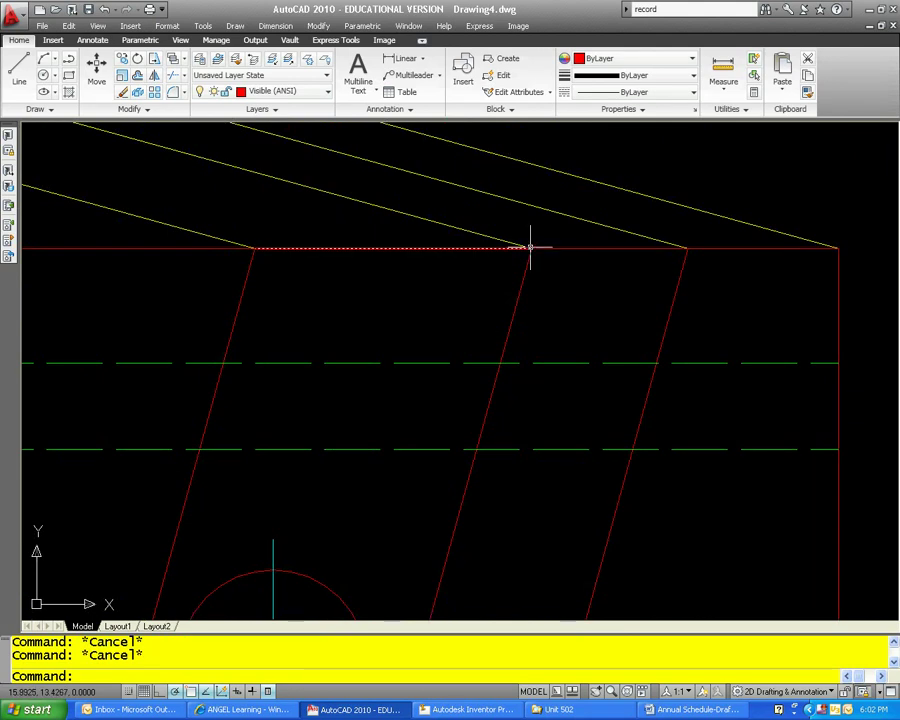
{"action": "scroll", "coordinate": [578, 285], "scroll_direction": "down", "scroll_amount": 6}
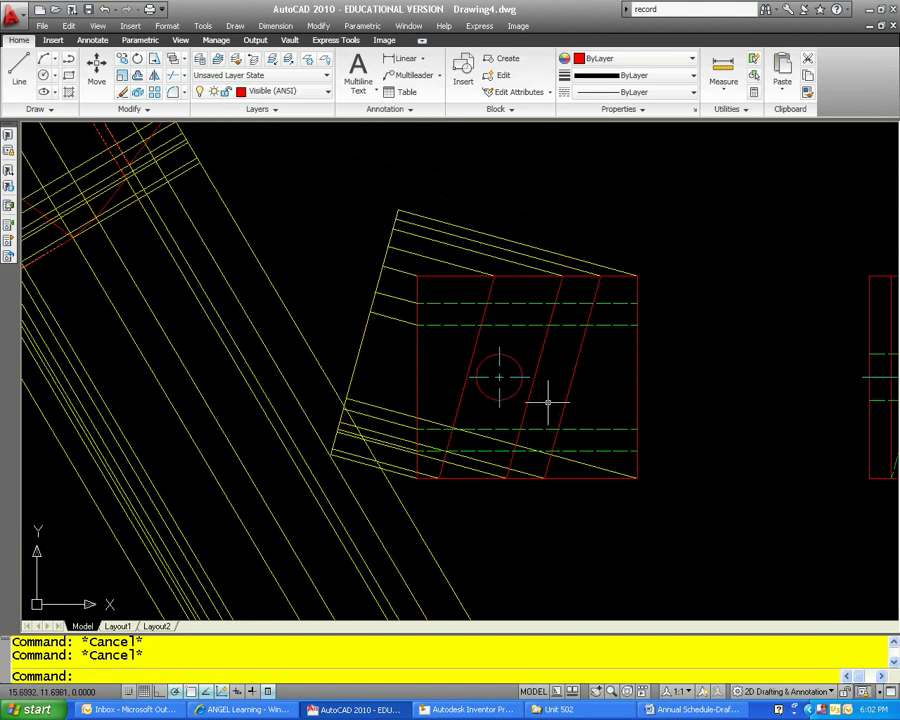
{"action": "scroll", "coordinate": [549, 409], "scroll_direction": "down", "scroll_amount": 4}
{"action": "middle_click_drag", "start_coordinate": [552, 390], "coordinate": [550, 310]}
Step: Copy the construction line at the right upper corner of the primary auxiliary view's notch to the notch's two lower corners
{"action": "scroll", "coordinate": [505, 535], "scroll_direction": "up", "scroll_amount": 6}
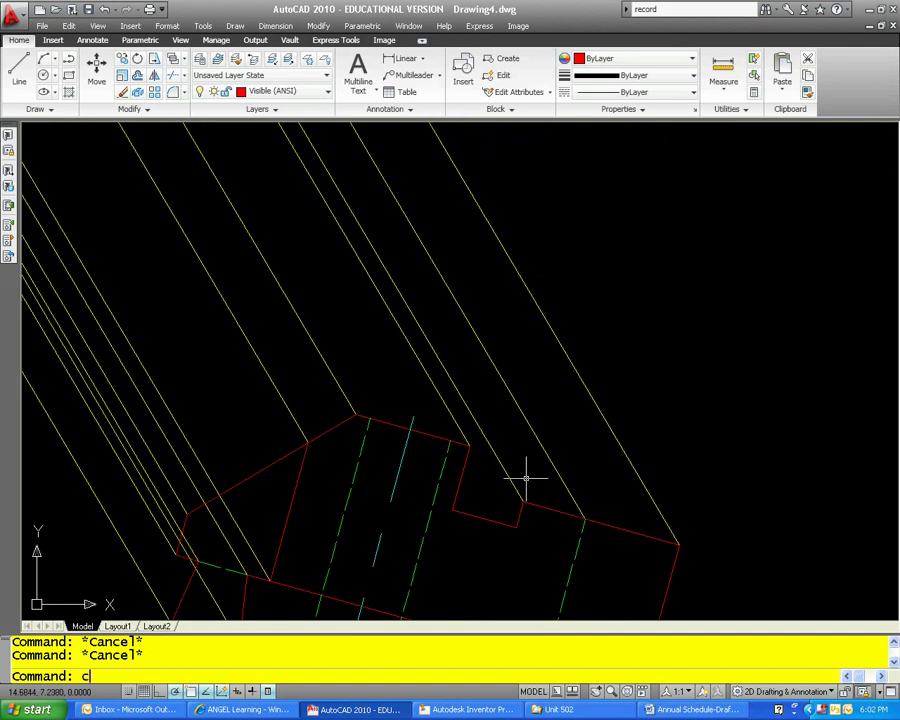
{"action": "key", "text": "Return"}
{"action": "left_click", "coordinate": [512, 480]}
{"action": "key", "text": "Return"}
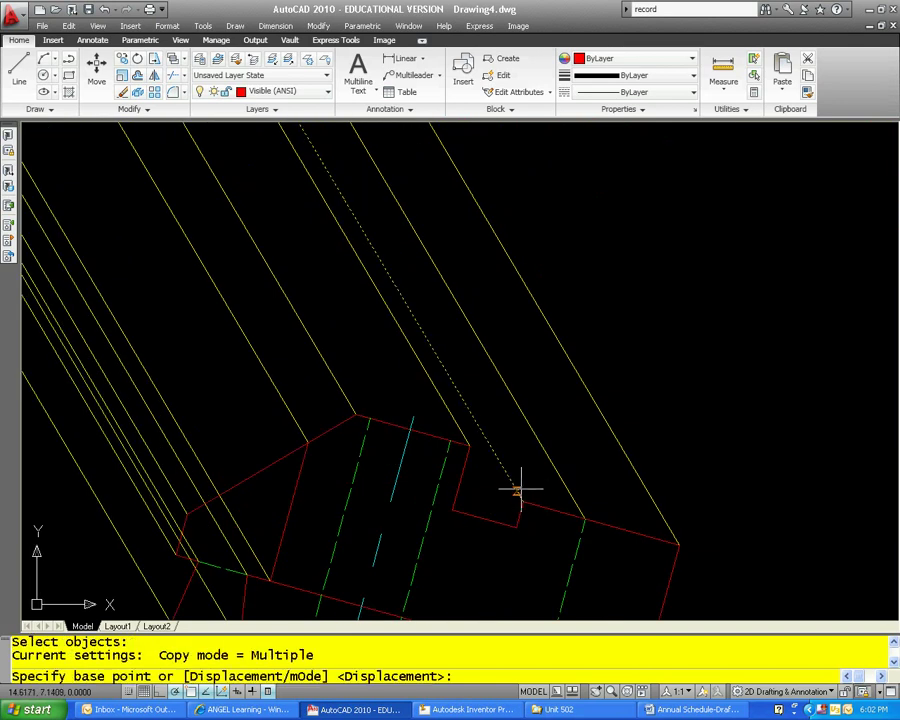
{"action": "left_click", "coordinate": [522, 501]}
{"action": "left_click", "coordinate": [453, 507]}
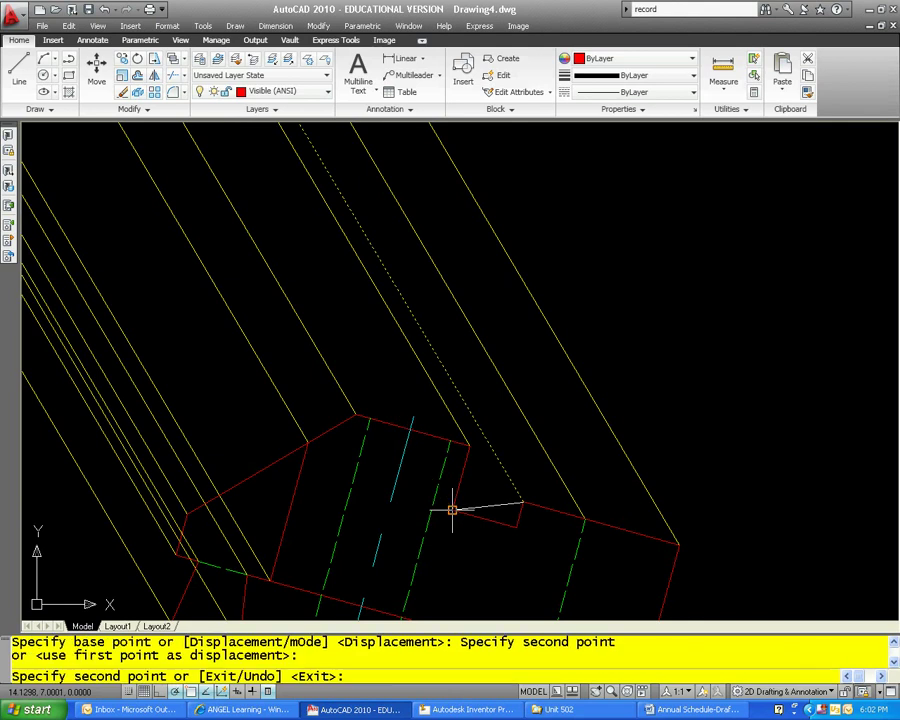
{"action": "key", "text": "Escape"}
Step: Set the color of the two construction lines ending at the notch's lower corners to Cyan
{"action": "scroll", "coordinate": [468, 522], "scroll_direction": "up", "scroll_amount": 5}
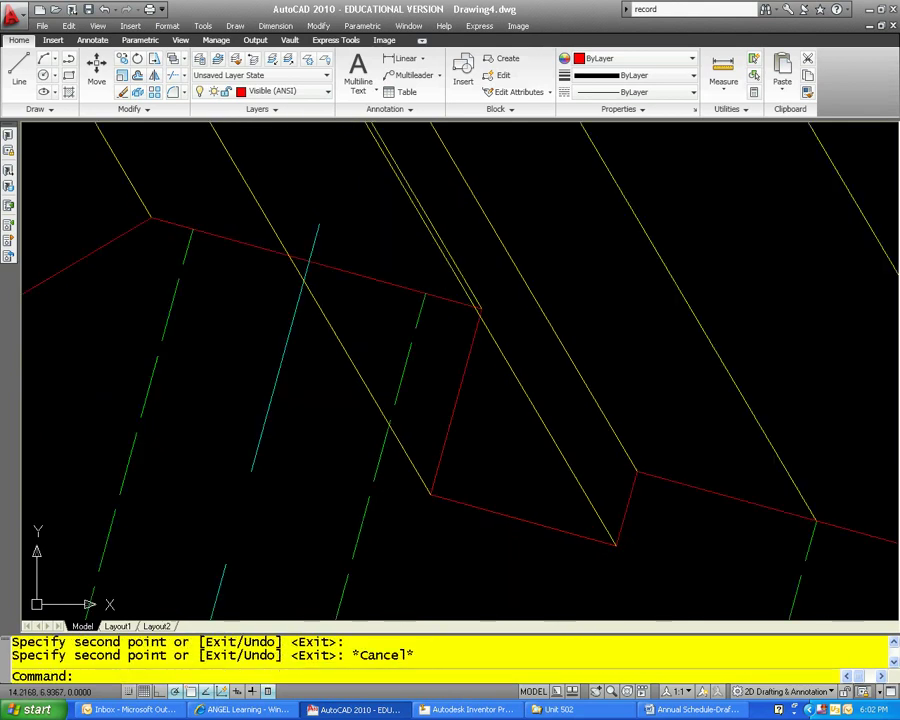
{"action": "left_click", "coordinate": [384, 460]}
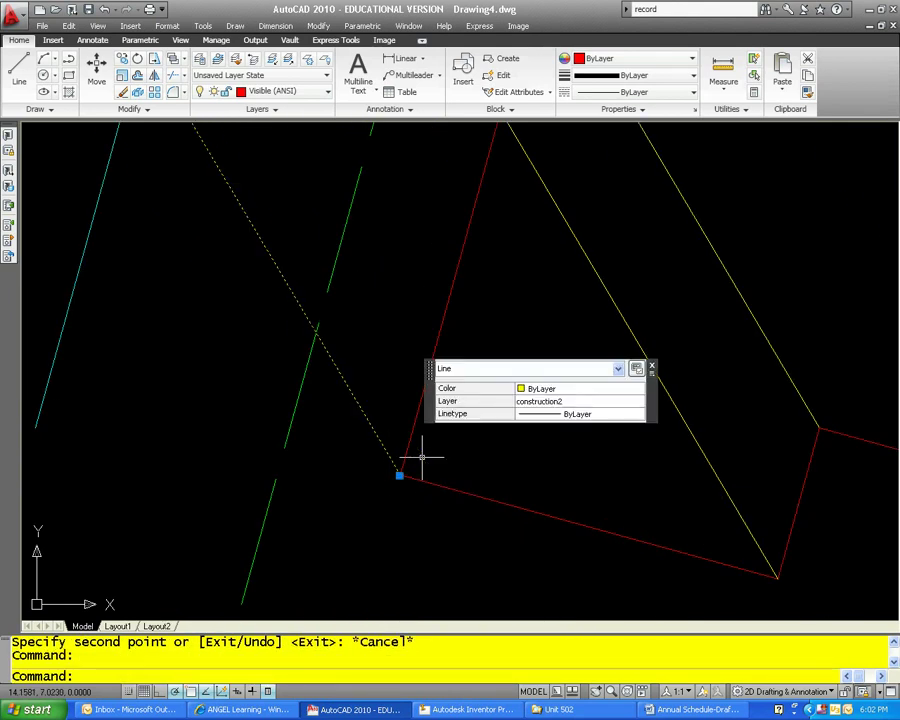
{"action": "left_click", "coordinate": [727, 488]}
{"action": "left_click", "coordinate": [807, 425]}
{"action": "left_click", "coordinate": [882, 426]}
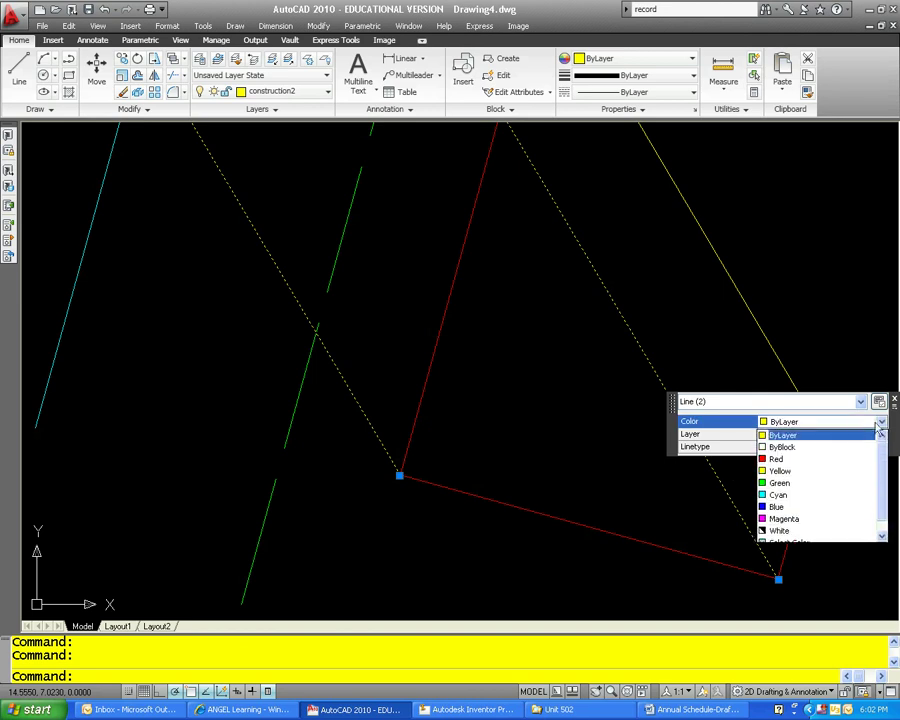
{"action": "left_click", "coordinate": [773, 494]}
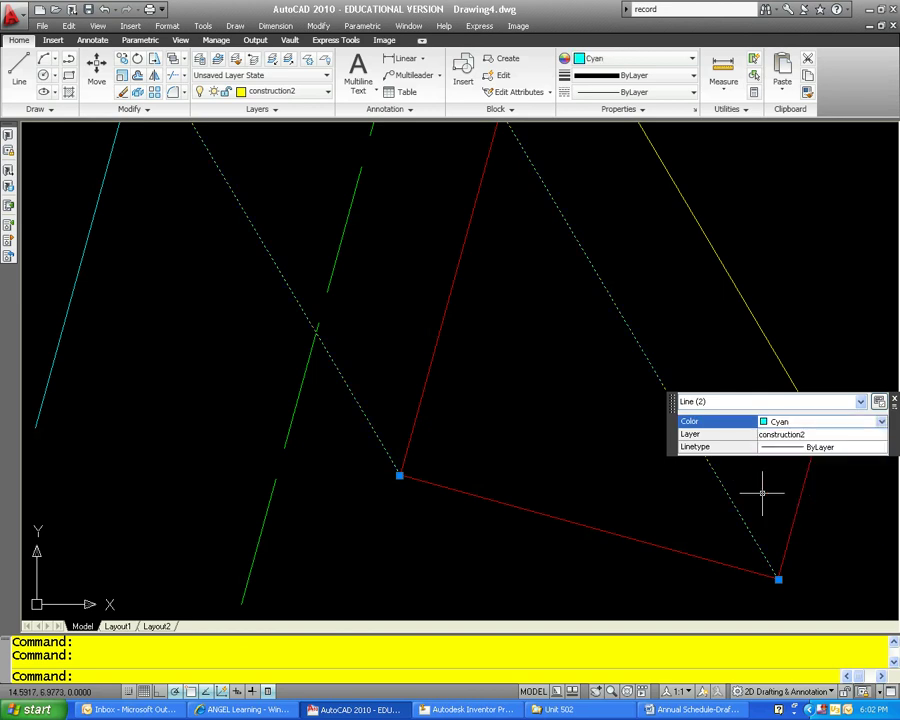
{"action": "key", "text": "Escape"}
Step: Set the color of the two construction lines ending at the upper corners of the primary auxiliary view's notch to Cyan
{"action": "scroll", "coordinate": [692, 482], "scroll_direction": "down", "scroll_amount": 3}
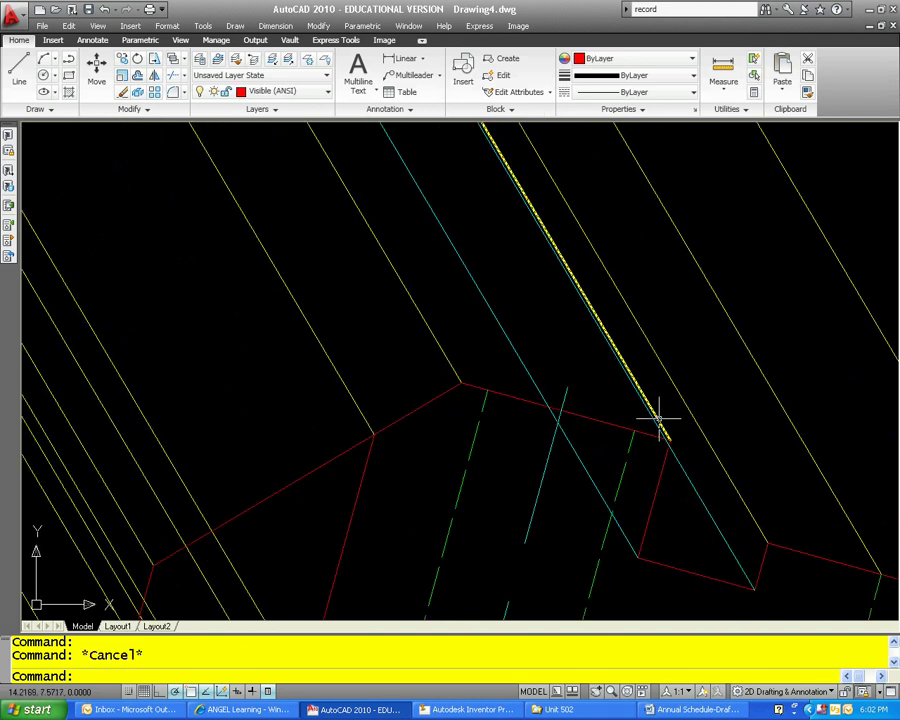
{"action": "left_click", "coordinate": [670, 436]}
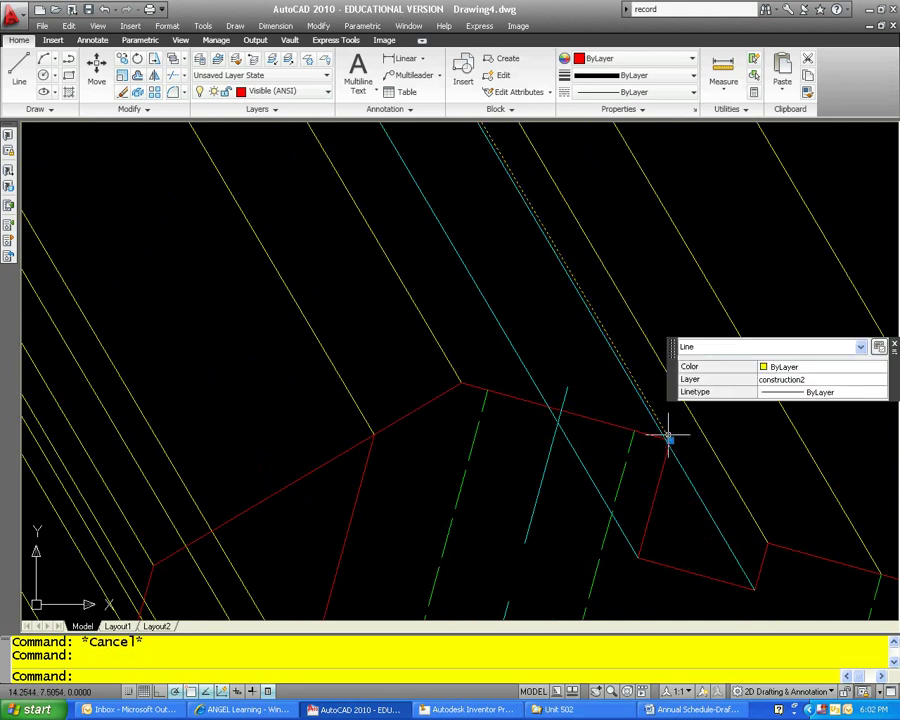
{"action": "left_click", "coordinate": [719, 466]}
{"action": "scroll", "coordinate": [716, 466], "scroll_direction": "up", "scroll_amount": 2}
{"action": "middle_click_drag", "start_coordinate": [716, 466], "coordinate": [489, 396]}
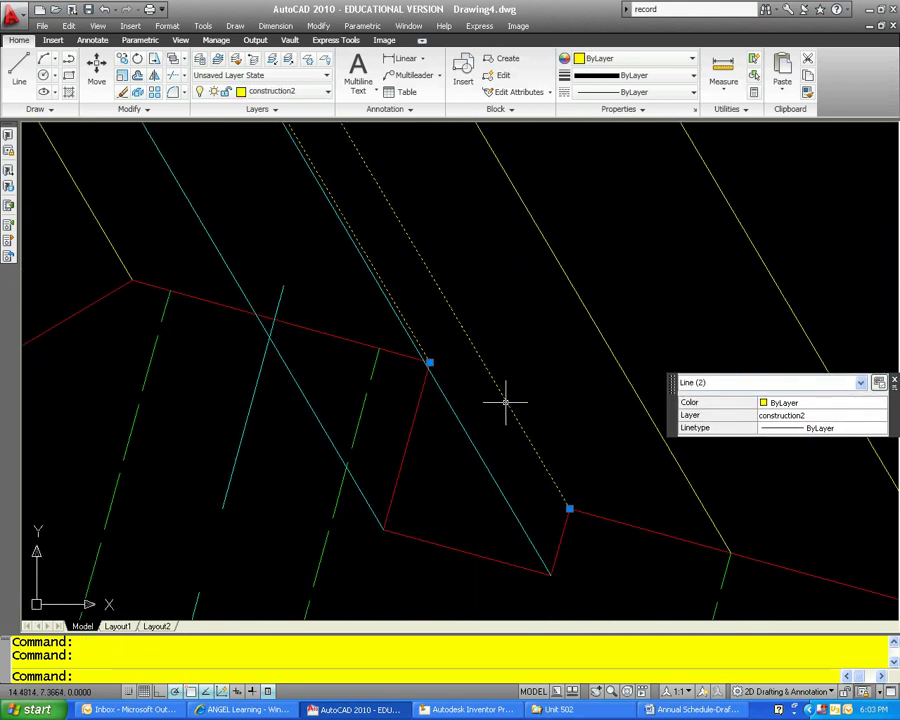
{"action": "left_click", "coordinate": [862, 403]}
{"action": "left_click", "coordinate": [880, 402]}
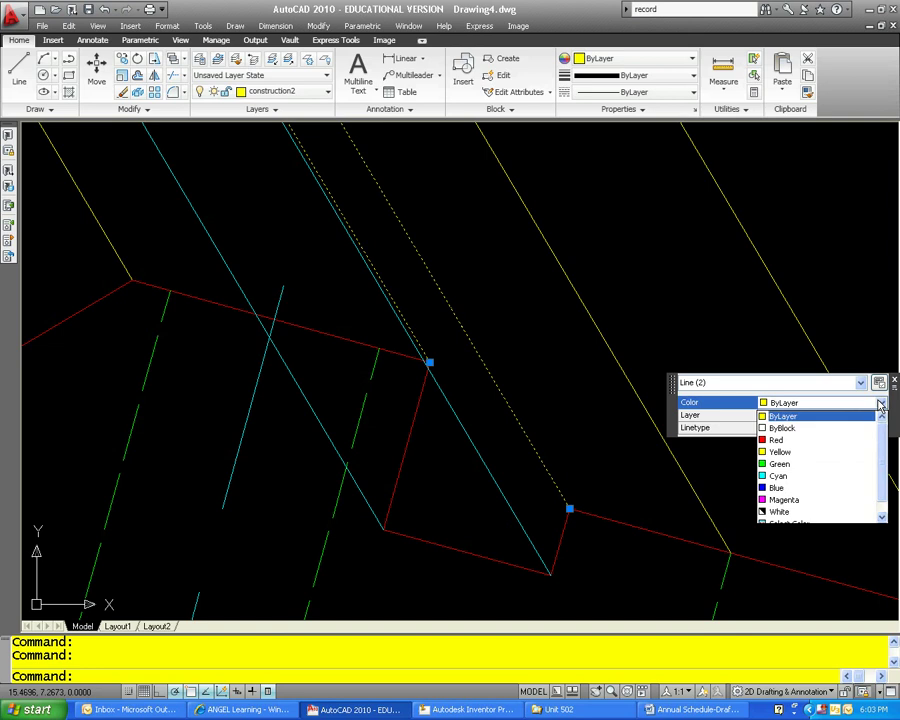
{"action": "left_click", "coordinate": [835, 476]}
{"action": "key", "text": "Escape"}
Step: Set the color of the two projection lines from the front view's upper edge at the slanted slot edges to Cyan
{"action": "scroll", "coordinate": [562, 443], "scroll_direction": "down", "scroll_amount": 3}
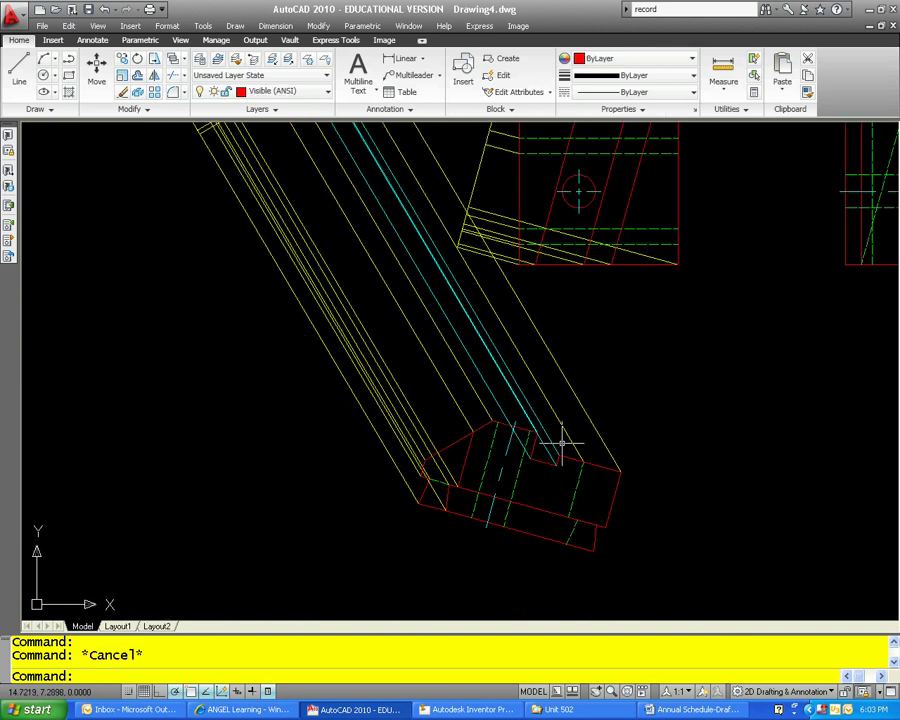
{"action": "middle_click_drag", "start_coordinate": [528, 354], "coordinate": [555, 490]}
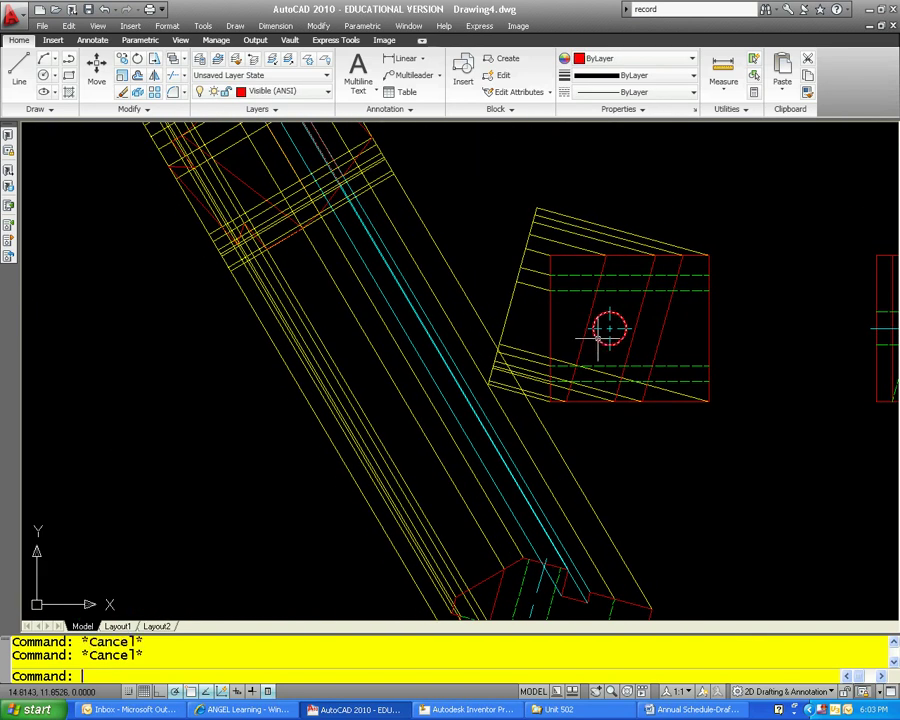
{"action": "scroll", "coordinate": [679, 248], "scroll_direction": "up", "scroll_amount": 3}
{"action": "left_click", "coordinate": [661, 261]}
{"action": "left_click", "coordinate": [598, 258]}
{"action": "left_click", "coordinate": [585, 263]}
{"action": "left_click", "coordinate": [790, 194]}
{"action": "left_click", "coordinate": [834, 194]}
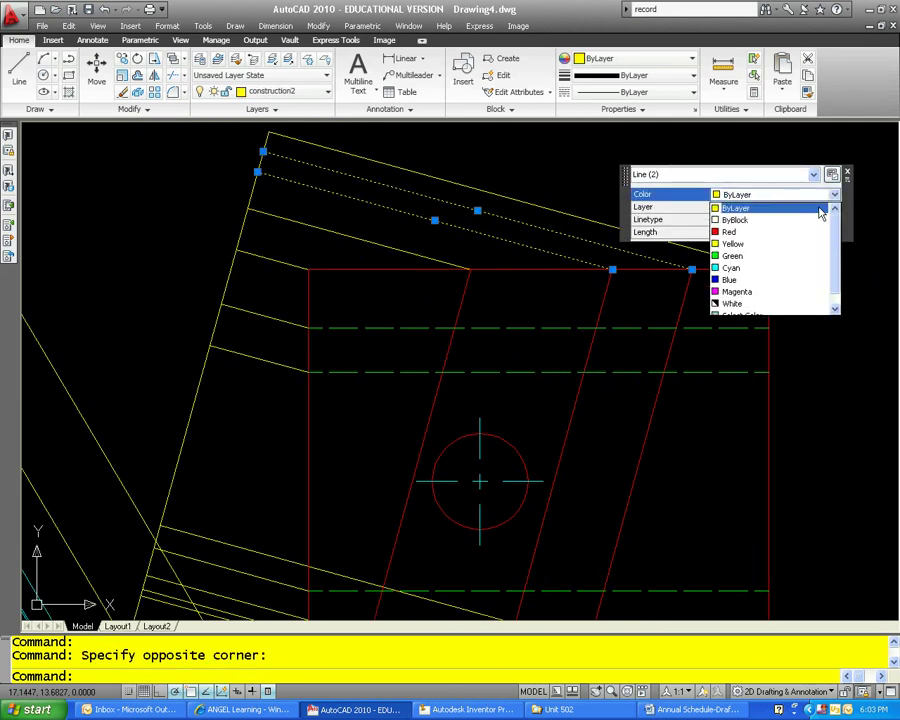
{"action": "left_click", "coordinate": [790, 268]}
{"action": "key", "text": "Escape"}
Step: Set the color of the two matching cross construction lines nearest the upper boundary of the secondary auxiliary view to Cyan
{"action": "scroll", "coordinate": [788, 277], "scroll_direction": "down", "scroll_amount": 4}
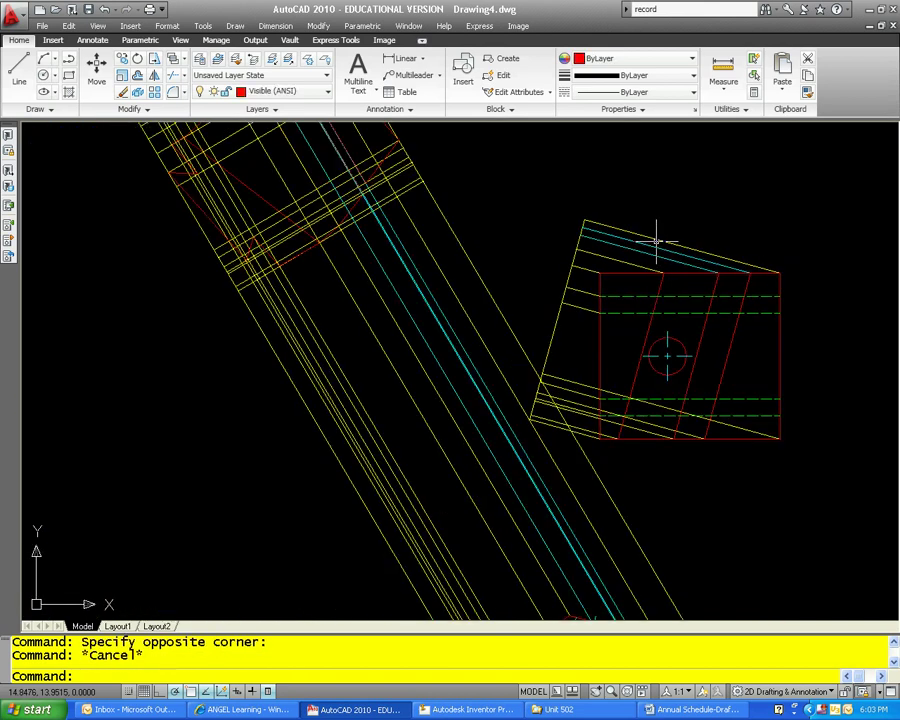
{"action": "mouse_move", "coordinate": [643, 255]}
{"action": "middle_mouse_down", "text": "shift"}
{"action": "mouse_move", "coordinate": [664, 296]}
{"action": "mouse_move", "coordinate": [574, 294]}
{"action": "mouse_move", "coordinate": [372, 248]}
{"action": "middle_mouse_up", "text": "shift"}
{"action": "left_click", "coordinate": [380, 257]}
{"action": "left_click", "coordinate": [388, 261]}
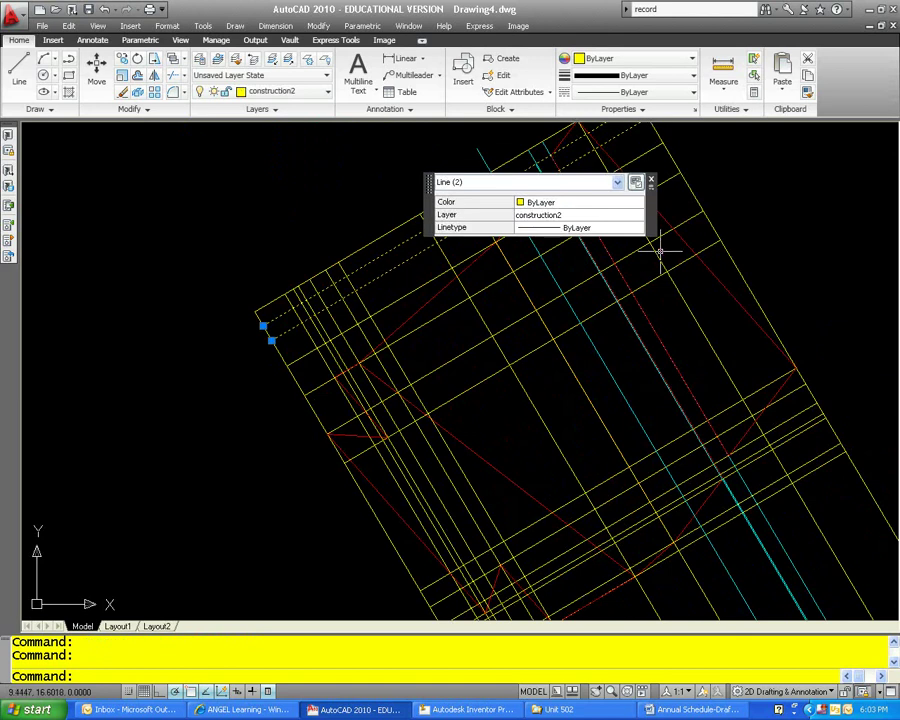
{"action": "left_click", "coordinate": [640, 205]}
{"action": "left_click", "coordinate": [640, 205]}
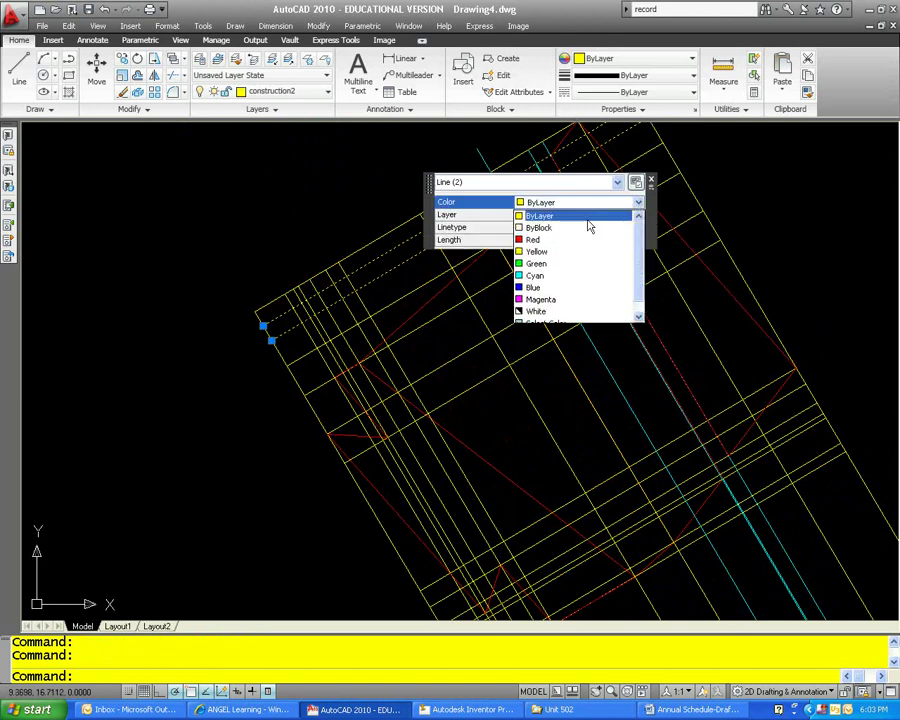
{"action": "left_click", "coordinate": [569, 273]}
{"action": "key", "text": "Escape"}
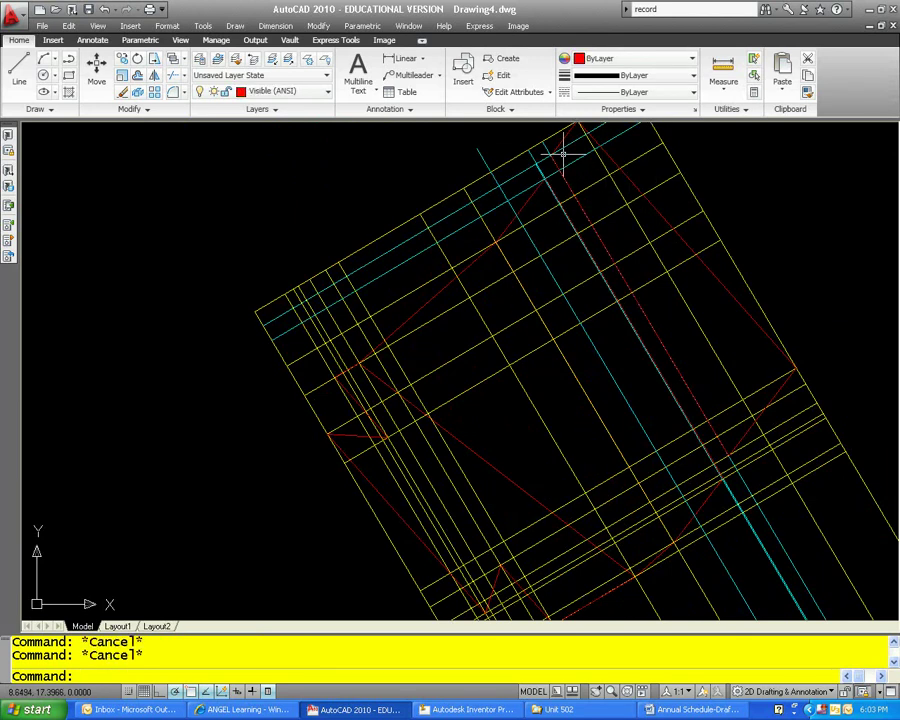
Step: Trim the cyan notch construction line protruding past the upper boundary line of the secondary auxiliary view
{"action": "type", "text": "tr"}
{"action": "key", "text": "Return"}
{"action": "left_click", "coordinate": [516, 157]}
{"action": "key", "text": "Return"}
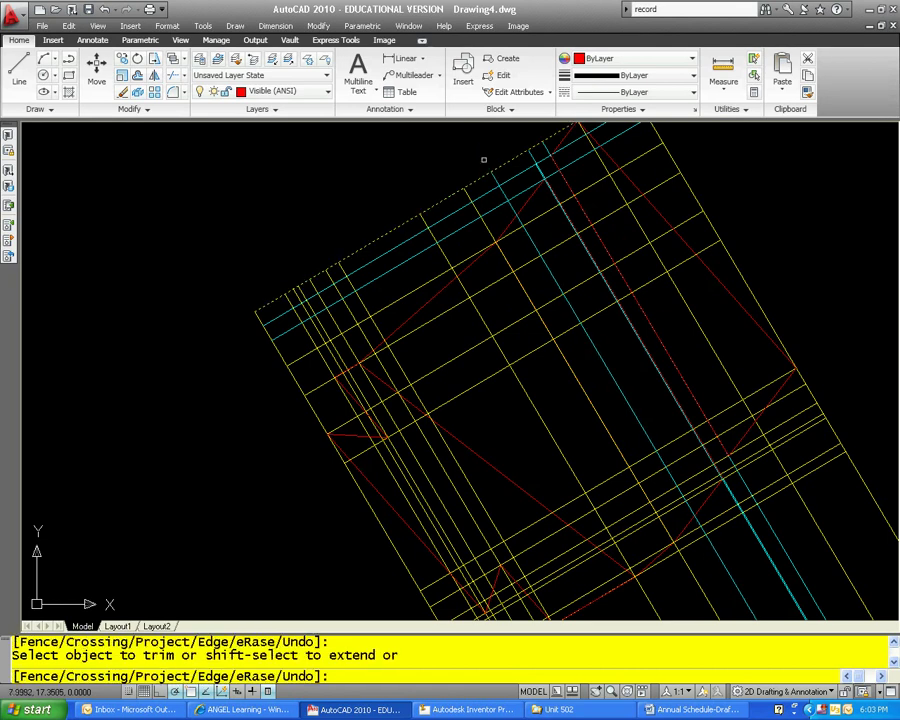
{"action": "scroll", "coordinate": [520, 154], "scroll_direction": "up", "scroll_amount": 4}
{"action": "key", "text": "Escape"}
Step: Extend the short cyan notch construction line to the upper boundary line of the secondary auxiliary view
{"action": "type", "text": "x"}
{"action": "key", "text": "Return"}
{"action": "left_click", "coordinate": [508, 152]}
{"action": "key", "text": "Return"}
{"action": "left_click", "coordinate": [553, 268]}
{"action": "key", "text": "Escape"}
{"action": "scroll", "coordinate": [585, 262], "scroll_direction": "down", "scroll_amount": 6}
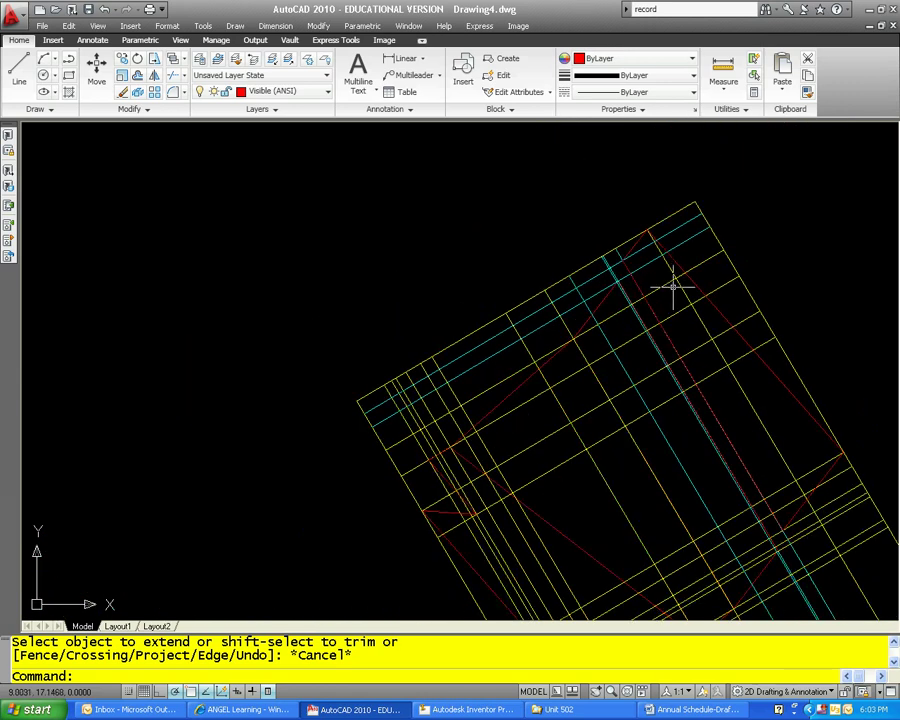
{"action": "key", "text": "Escape"}
Step: Start a polyline where the notch's upper-left corner line crosses the lower cyan cross line in the secondary auxiliary view
{"action": "middle_click_drag", "start_coordinate": [673, 287], "coordinate": [527, 205]}
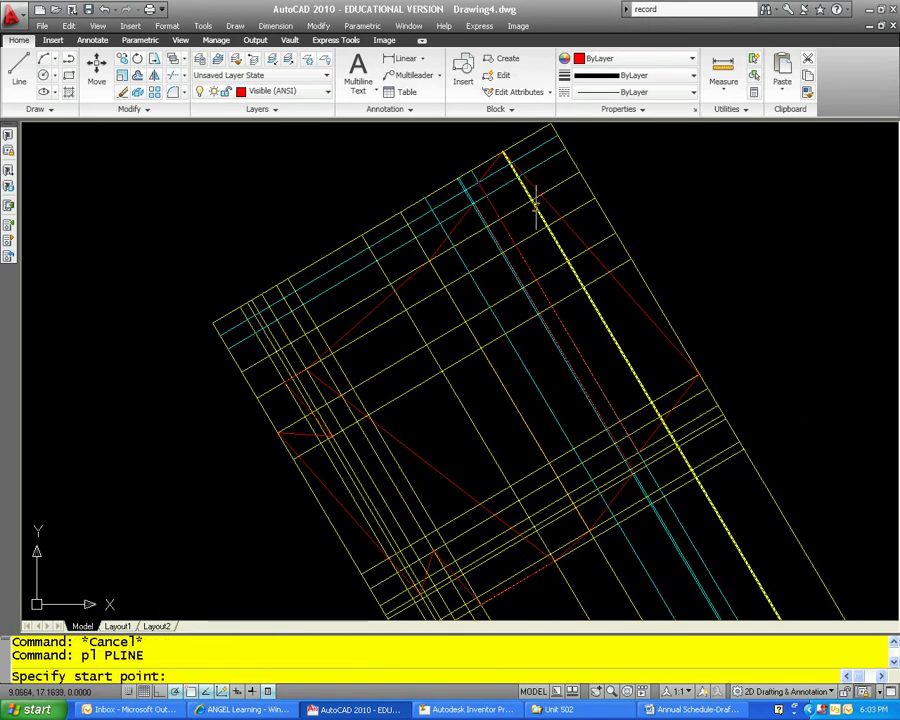
{"action": "scroll", "coordinate": [535, 205], "scroll_direction": "up", "scroll_amount": 5}
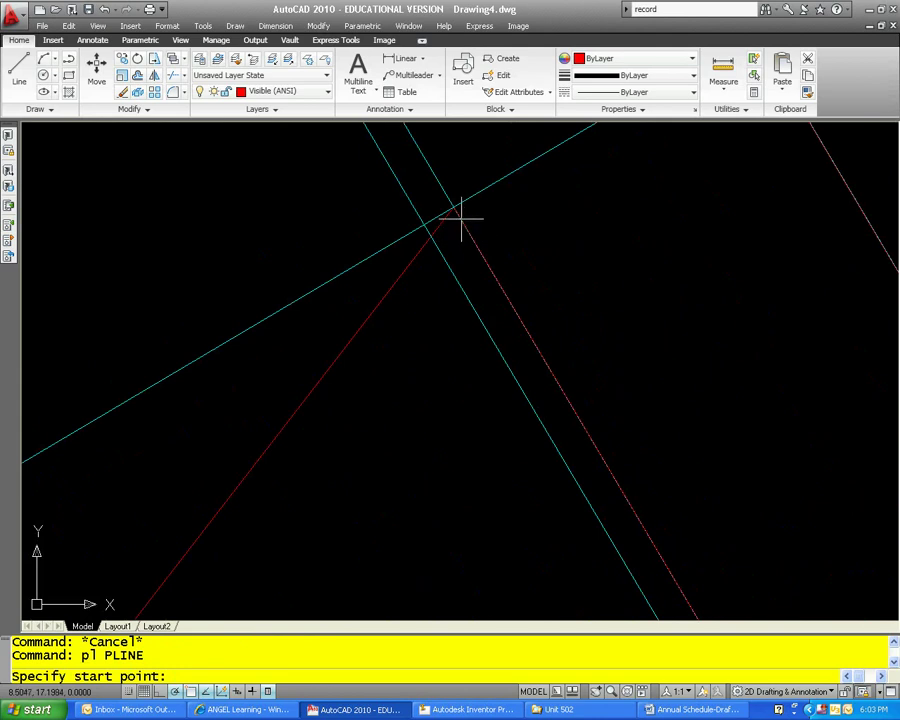
{"action": "left_click", "coordinate": [453, 207]}
Step: Trace the polyline's start point to the notch's upper-left corner in the primary auxiliary view and to the front view's upper edge
{"action": "scroll", "coordinate": [600, 260], "scroll_direction": "down", "scroll_amount": 5}
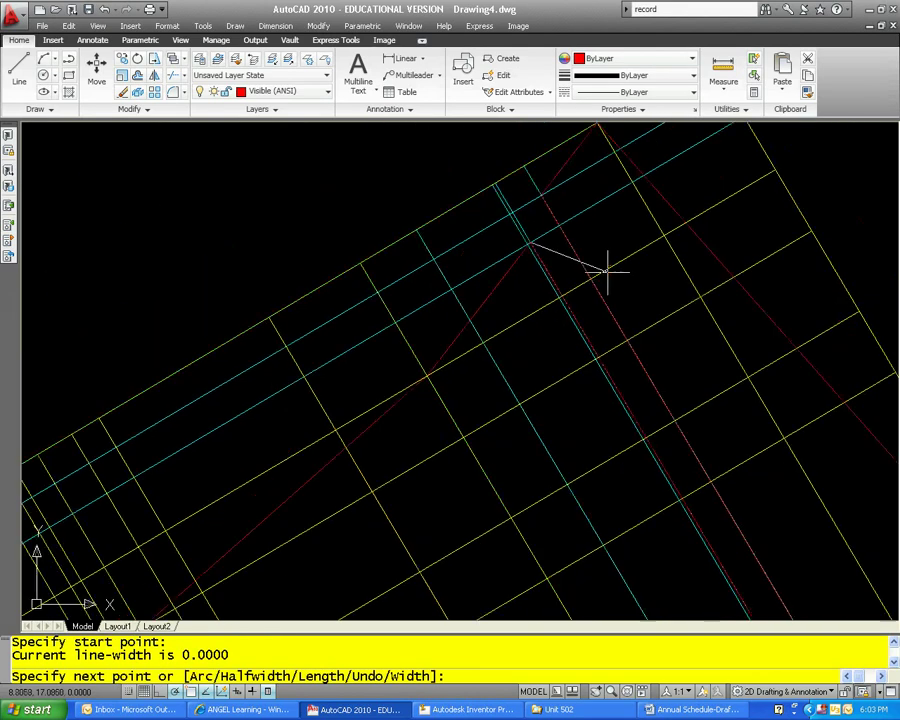
{"action": "middle_click_drag", "start_coordinate": [548, 319], "coordinate": [392, 12]}
{"action": "scroll", "coordinate": [457, 141], "scroll_direction": "down", "scroll_amount": 1}
{"action": "mouse_move", "coordinate": [529, 219]}
{"action": "middle_mouse_down"}
{"action": "mouse_move", "coordinate": [248, 159]}
{"action": "mouse_move", "coordinate": [271, 27]}
{"action": "middle_mouse_up"}
{"action": "middle_click_drag", "start_coordinate": [501, 339], "coordinate": [396, 73]}
{"action": "scroll", "coordinate": [460, 415], "scroll_direction": "up", "scroll_amount": 5}
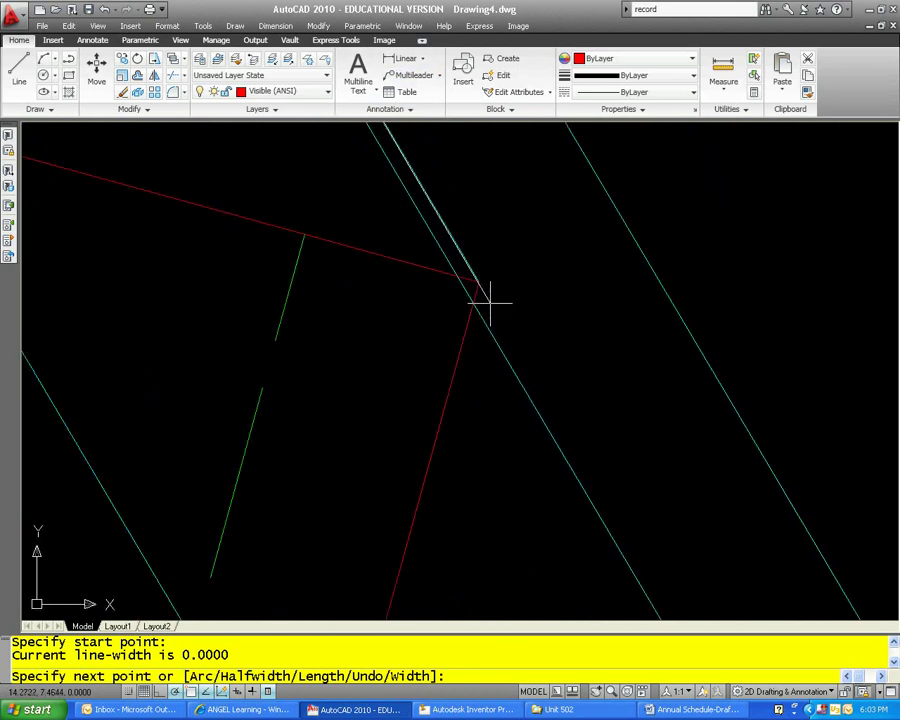
{"action": "scroll", "coordinate": [479, 283], "scroll_direction": "down", "scroll_amount": 6}
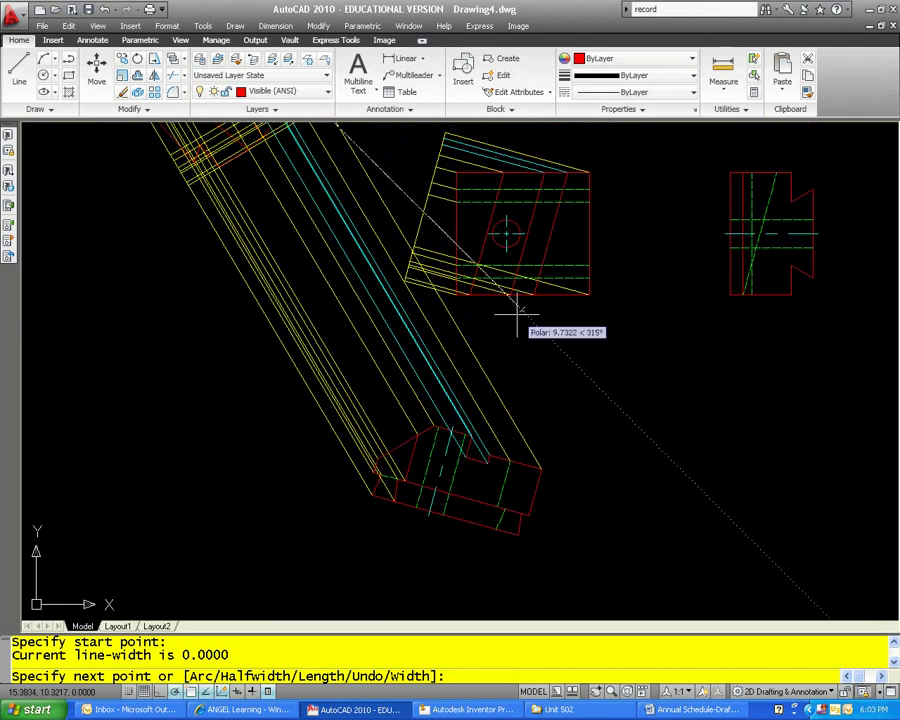
{"action": "middle_click_drag", "start_coordinate": [498, 311], "coordinate": [516, 356]}
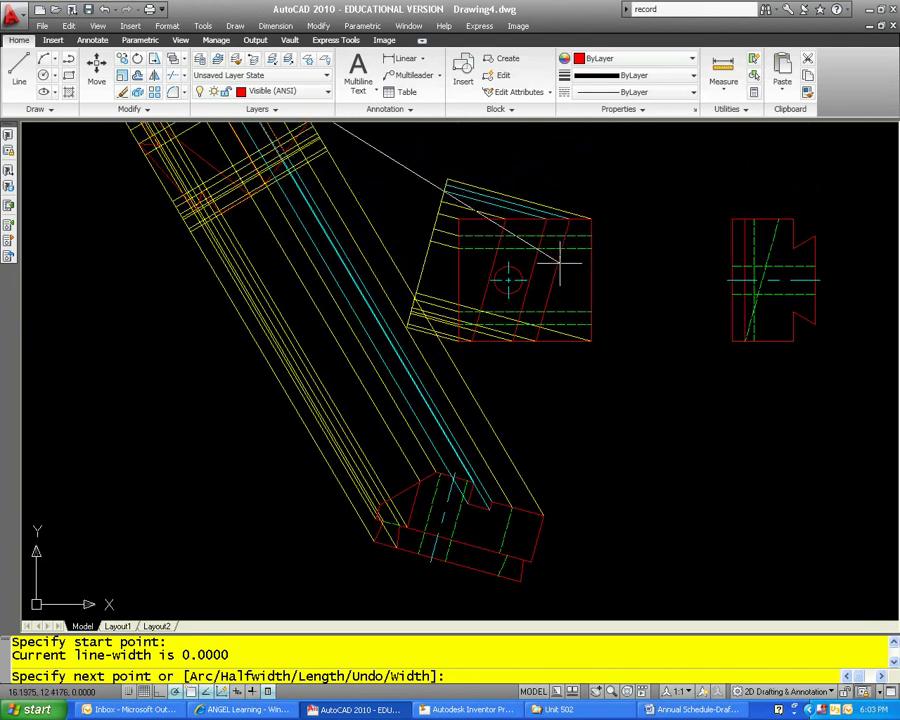
{"action": "scroll", "coordinate": [566, 262], "scroll_direction": "up", "scroll_amount": 3}
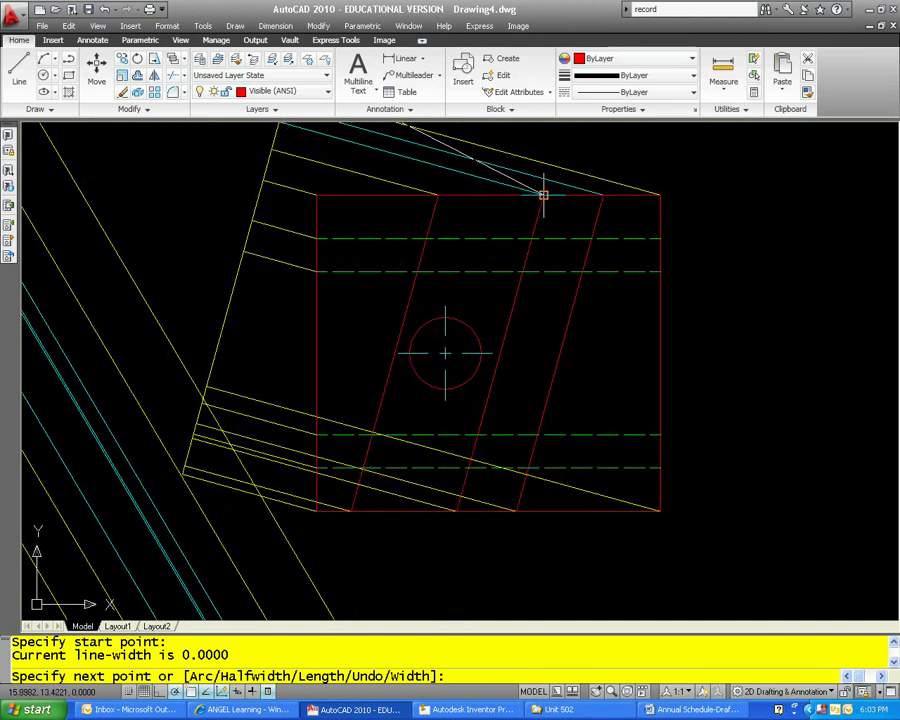
{"action": "scroll", "coordinate": [543, 195], "scroll_direction": "down", "scroll_amount": 3}
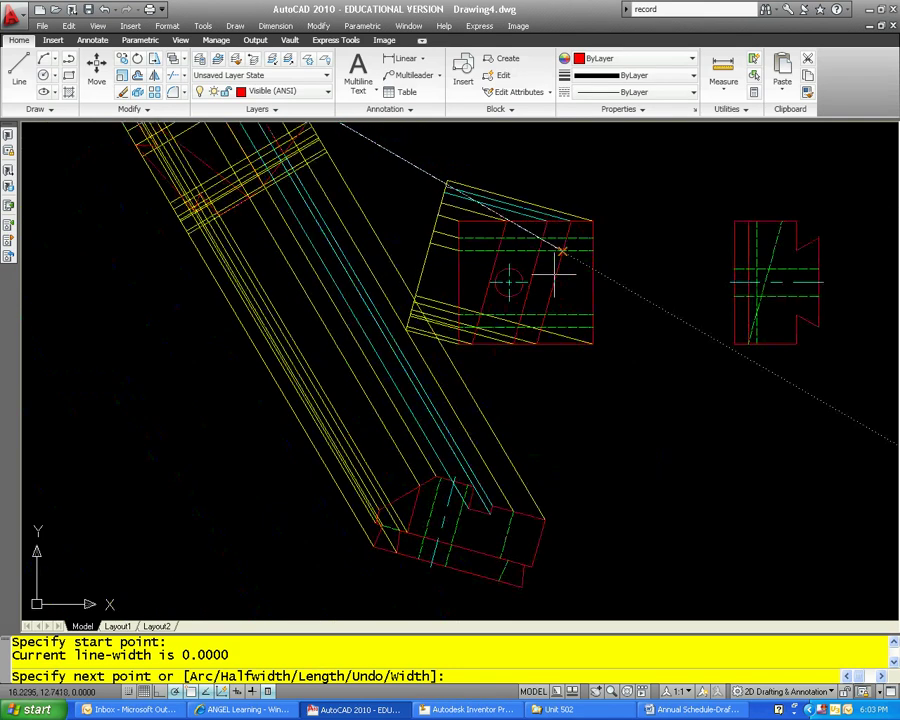
{"action": "scroll", "coordinate": [470, 535], "scroll_direction": "up", "scroll_amount": 4}
{"action": "scroll", "coordinate": [527, 428], "scroll_direction": "up", "scroll_amount": 3}
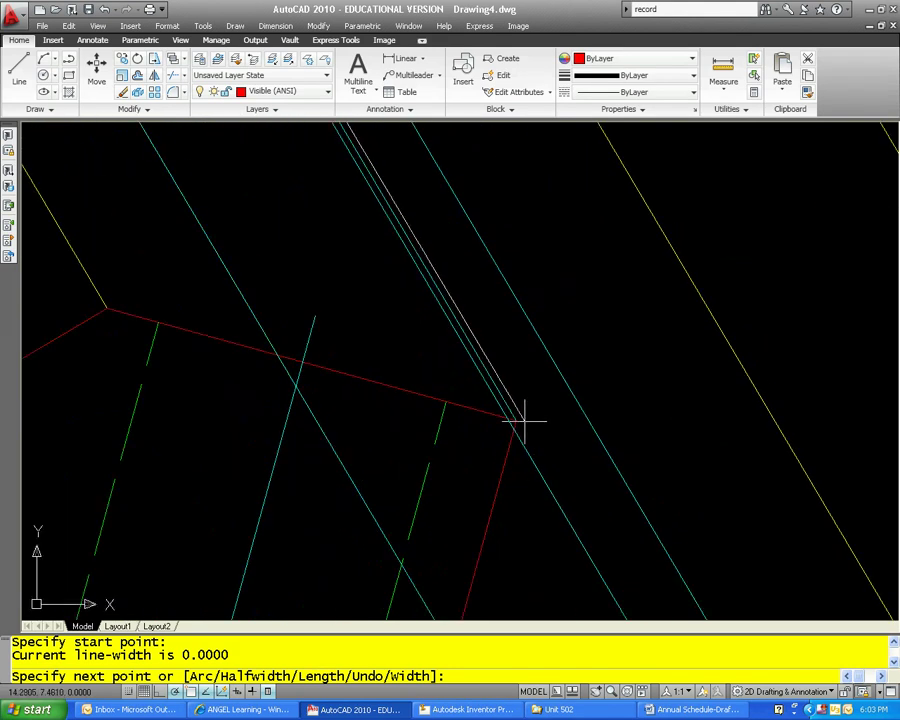
{"action": "scroll", "coordinate": [524, 300], "scroll_direction": "down", "scroll_amount": 2}
{"action": "scroll", "coordinate": [432, 395], "scroll_direction": "down", "scroll_amount": 2}
{"action": "mouse_move", "coordinate": [383, 313]}
{"action": "middle_mouse_down"}
{"action": "mouse_move", "coordinate": [392, 313]}
{"action": "mouse_move", "coordinate": [444, 456]}
{"action": "mouse_move", "coordinate": [461, 546]}
{"action": "middle_mouse_up"}
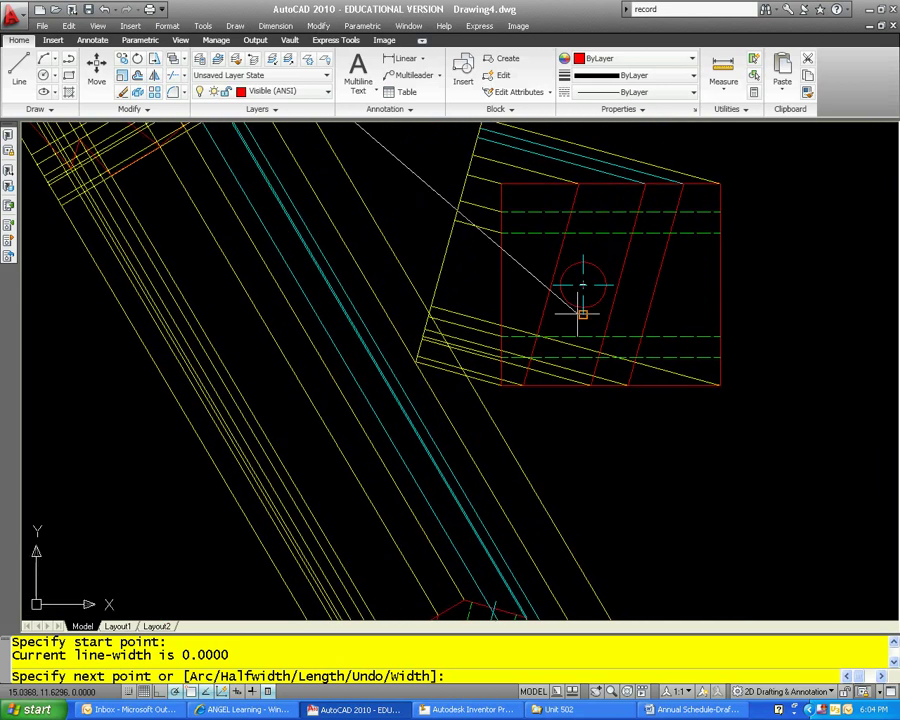
Step: Draw the first polyline segment along the lower cyan cross line to the projection line from the notch's lower-left corner
{"action": "scroll", "coordinate": [583, 428], "scroll_direction": "up", "scroll_amount": 5}
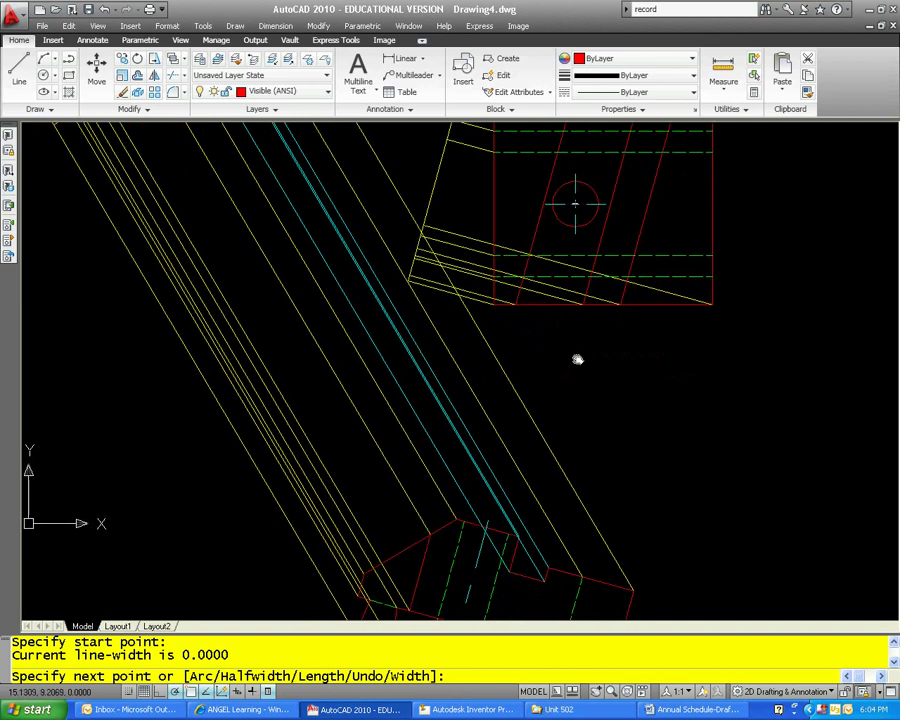
{"action": "middle_click_drag", "start_coordinate": [402, 340], "coordinate": [575, 600]}
{"action": "scroll", "coordinate": [575, 600], "scroll_direction": "down", "scroll_amount": 2}
{"action": "middle_click_drag", "start_coordinate": [362, 250], "coordinate": [539, 557]}
{"action": "middle_click_drag", "start_coordinate": [346, 213], "coordinate": [410, 362]}
{"action": "scroll", "coordinate": [370, 287], "scroll_direction": "up", "scroll_amount": 4}
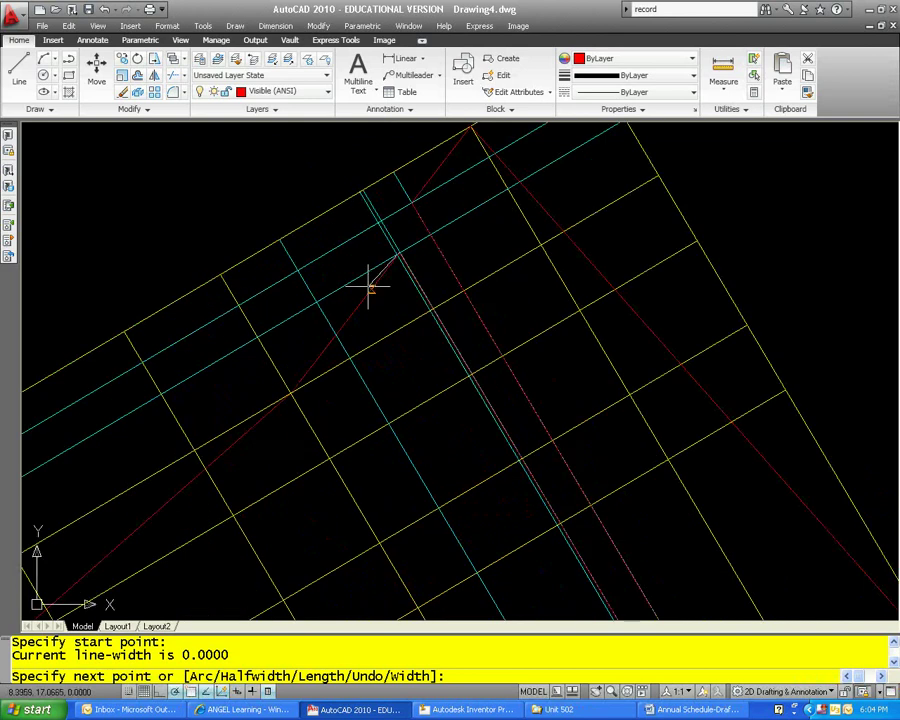
{"action": "left_click", "coordinate": [315, 300]}
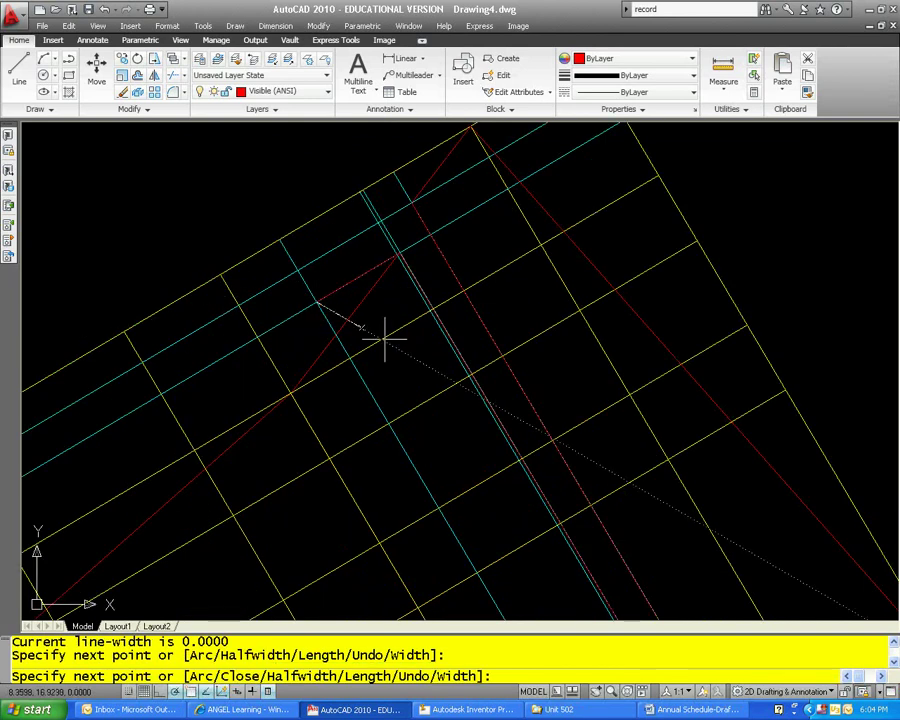
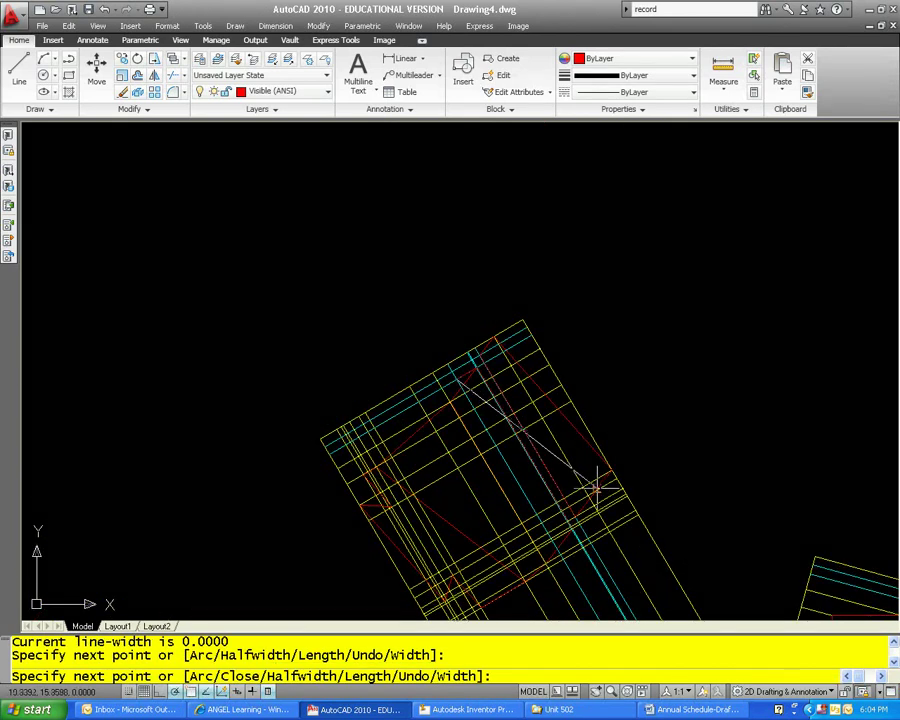
Step: Examine which cyan projection line belongs to the notch's lower-right corner in the primary auxiliary view and compare it with the front view
{"action": "mouse_move", "coordinate": [673, 410]}
{"action": "middle_mouse_down"}
{"action": "mouse_move", "coordinate": [649, 344]}
{"action": "mouse_move", "coordinate": [607, 306]}
{"action": "middle_mouse_up"}
{"action": "middle_click_drag", "start_coordinate": [613, 396], "coordinate": [619, 161]}
{"action": "scroll", "coordinate": [503, 477], "scroll_direction": "up", "scroll_amount": 3}
{"action": "scroll", "coordinate": [500, 462], "scroll_direction": "up", "scroll_amount": 2}
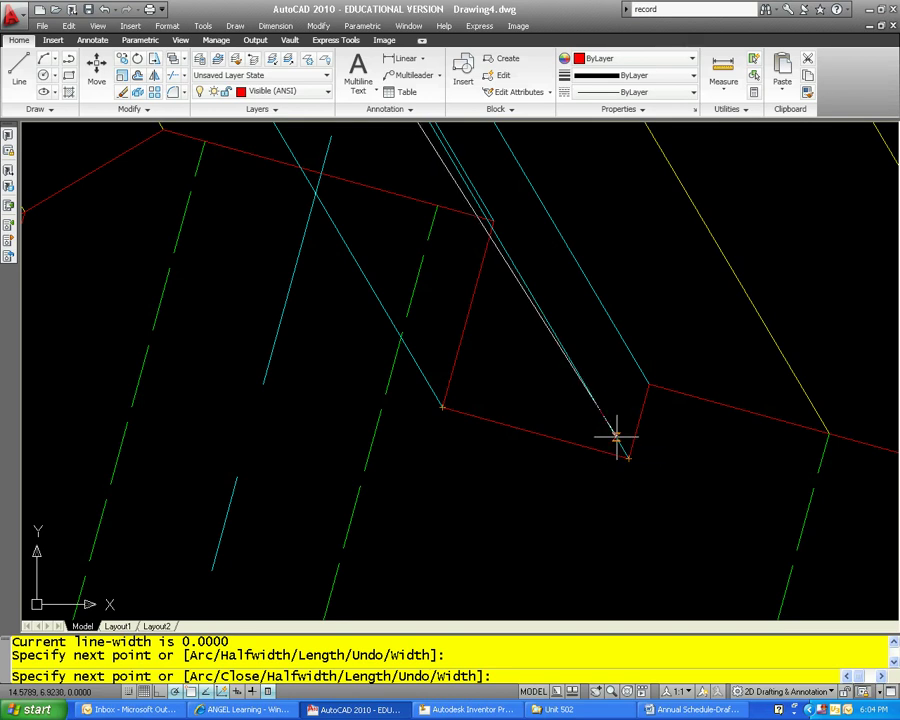
{"action": "scroll", "coordinate": [616, 434], "scroll_direction": "down", "scroll_amount": 3}
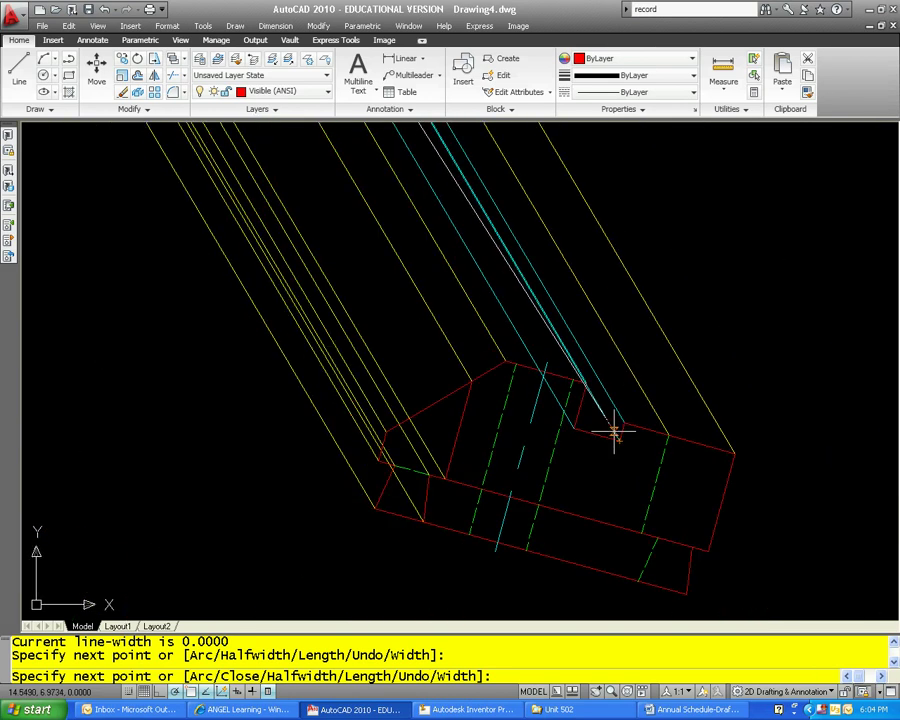
{"action": "scroll", "coordinate": [617, 432], "scroll_direction": "down", "scroll_amount": 2}
{"action": "middle_click_drag", "start_coordinate": [617, 432], "coordinate": [558, 583]}
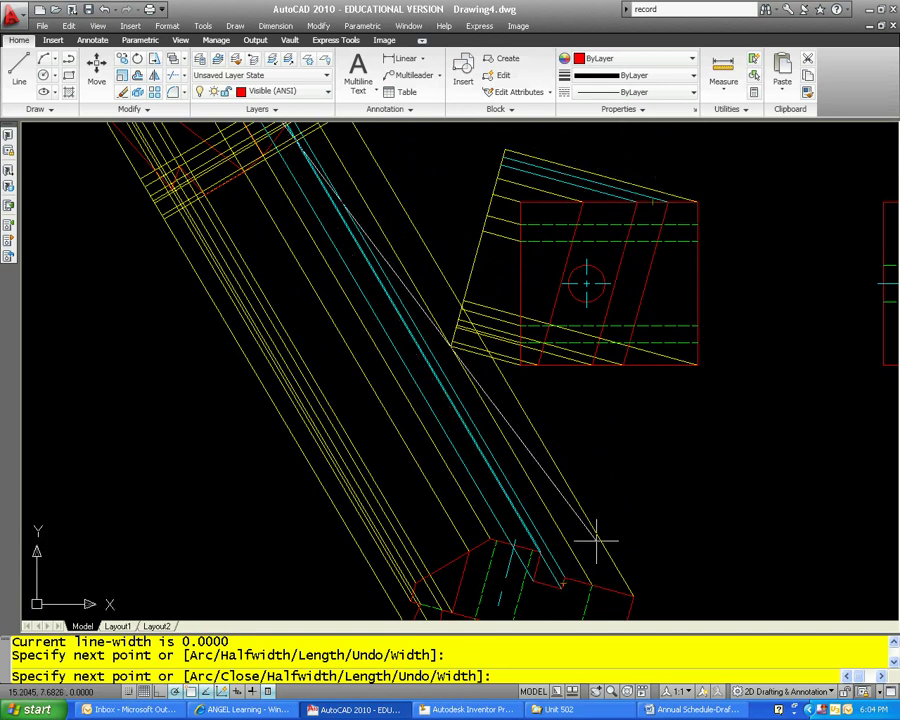
{"action": "scroll", "coordinate": [557, 580], "scroll_direction": "up", "scroll_amount": 4}
{"action": "scroll", "coordinate": [533, 530], "scroll_direction": "up", "scroll_amount": 3}
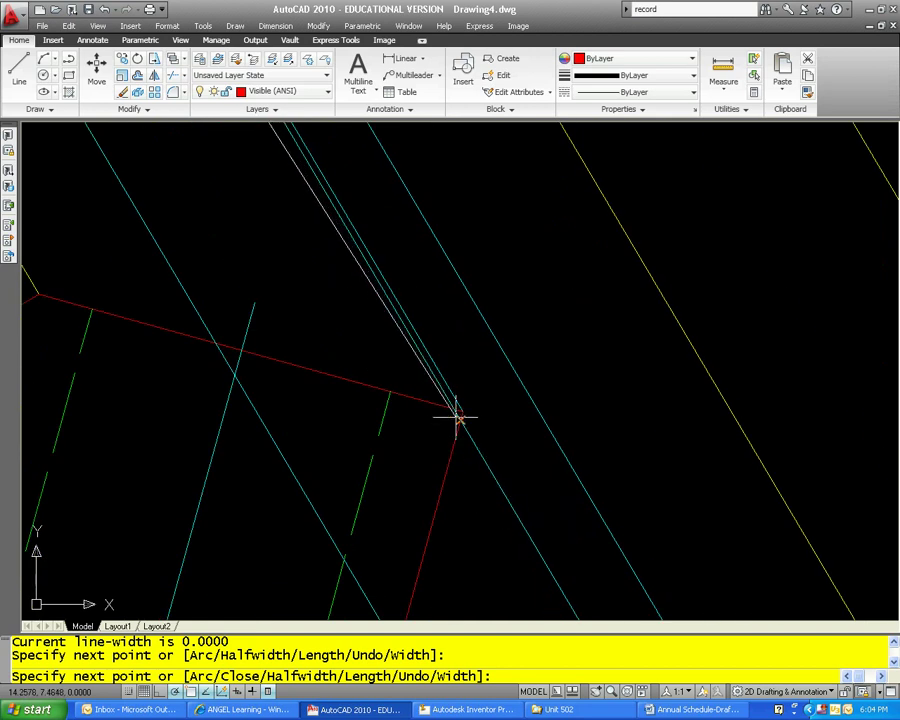
{"action": "scroll", "coordinate": [455, 410], "scroll_direction": "up", "scroll_amount": 4}
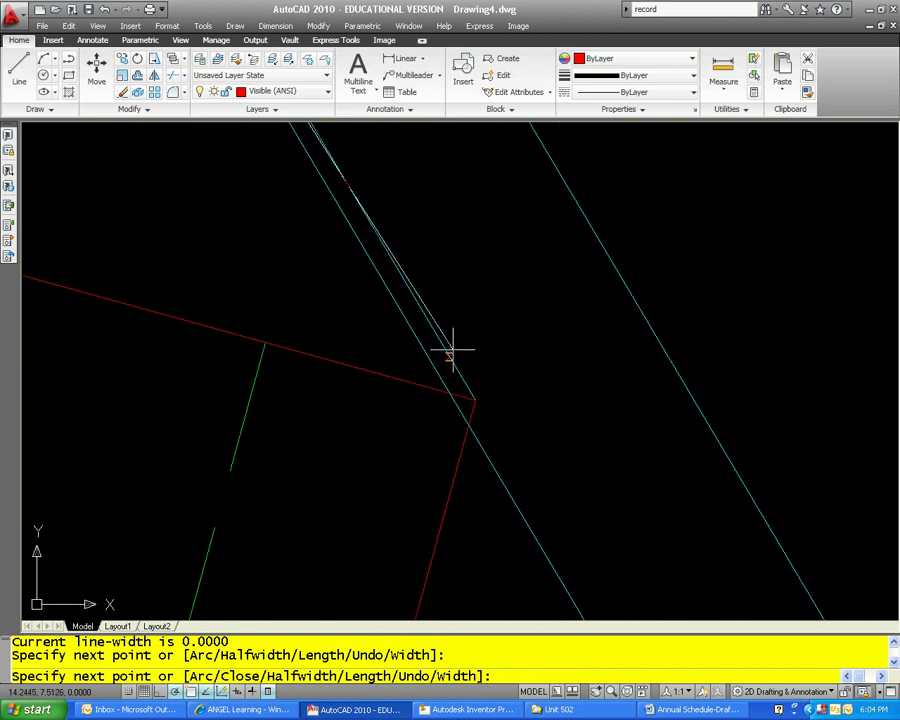
Step: Continue the polyline to where the notch's lower-right corner line crosses the upper cyan cross line in the secondary auxiliary view
{"action": "scroll", "coordinate": [444, 366], "scroll_direction": "down", "scroll_amount": 1}
{"action": "middle_click_drag", "start_coordinate": [346, 178], "coordinate": [508, 464]}
{"action": "scroll", "coordinate": [508, 464], "scroll_direction": "down", "scroll_amount": 2}
{"action": "middle_click_drag", "start_coordinate": [383, 234], "coordinate": [523, 476]}
{"action": "middle_click_drag", "start_coordinate": [307, 136], "coordinate": [504, 508]}
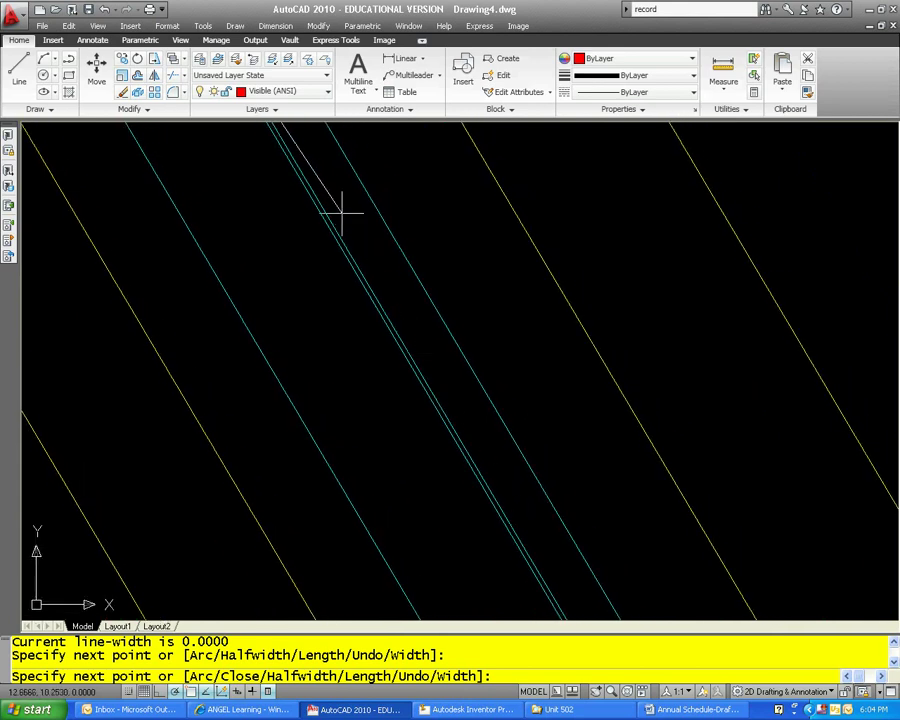
{"action": "middle_click_drag", "start_coordinate": [334, 203], "coordinate": [543, 574]}
{"action": "middle_click_drag", "start_coordinate": [350, 209], "coordinate": [563, 526]}
{"action": "middle_click_drag", "start_coordinate": [339, 197], "coordinate": [548, 558]}
{"action": "scroll", "coordinate": [402, 283], "scroll_direction": "down", "scroll_amount": 1}
{"action": "middle_click_drag", "start_coordinate": [332, 169], "coordinate": [512, 491]}
{"action": "middle_click_drag", "start_coordinate": [365, 240], "coordinate": [518, 532]}
{"action": "middle_click_drag", "start_coordinate": [343, 223], "coordinate": [471, 485]}
{"action": "scroll", "coordinate": [352, 259], "scroll_direction": "up", "scroll_amount": 10}
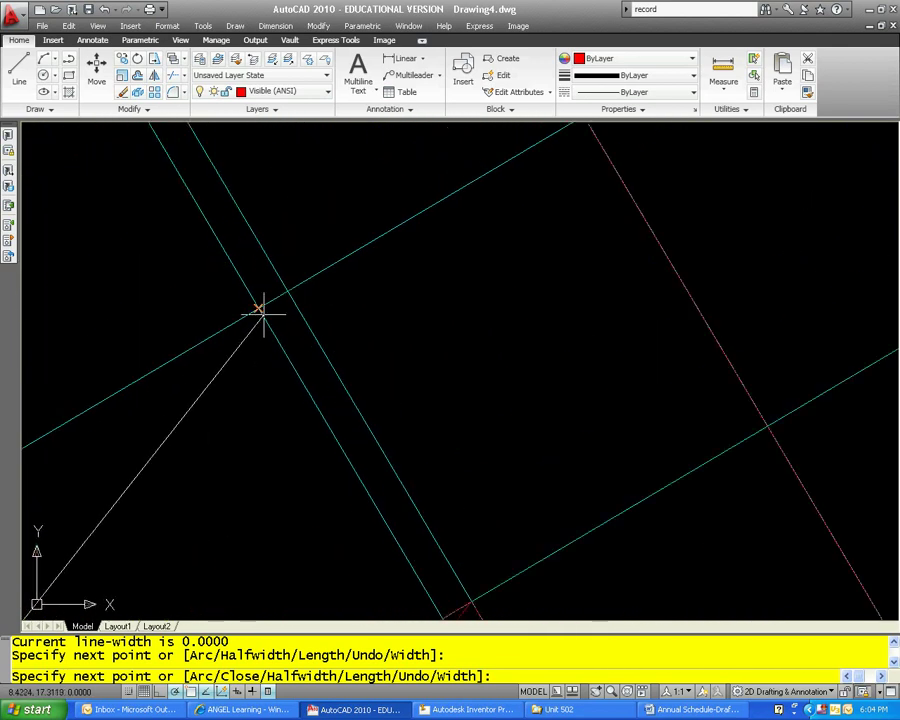
Step: Continue the notch polyline along the upper cyan cross line to the notch's upper-right corner projection line in the secondary auxiliary view and end it
{"action": "scroll", "coordinate": [265, 320], "scroll_direction": "down", "scroll_amount": 8}
{"action": "scroll", "coordinate": [510, 371], "scroll_direction": "down", "scroll_amount": 6}
{"action": "middle_click_drag", "start_coordinate": [510, 356], "coordinate": [400, 257]}
{"action": "scroll", "coordinate": [668, 434], "scroll_direction": "up", "scroll_amount": 8}
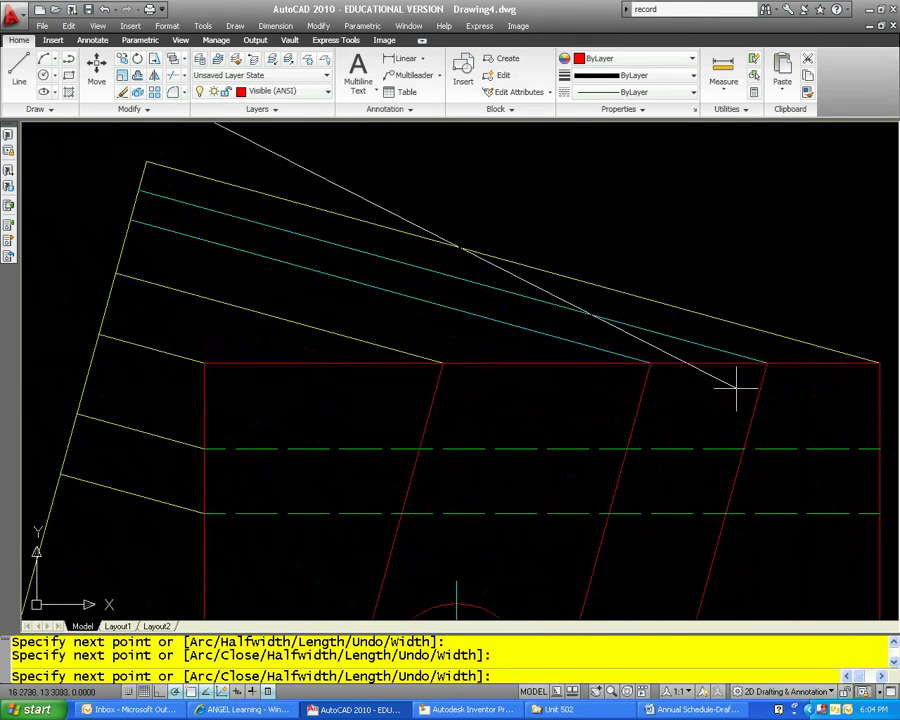
{"action": "scroll", "coordinate": [767, 364], "scroll_direction": "down", "scroll_amount": 4}
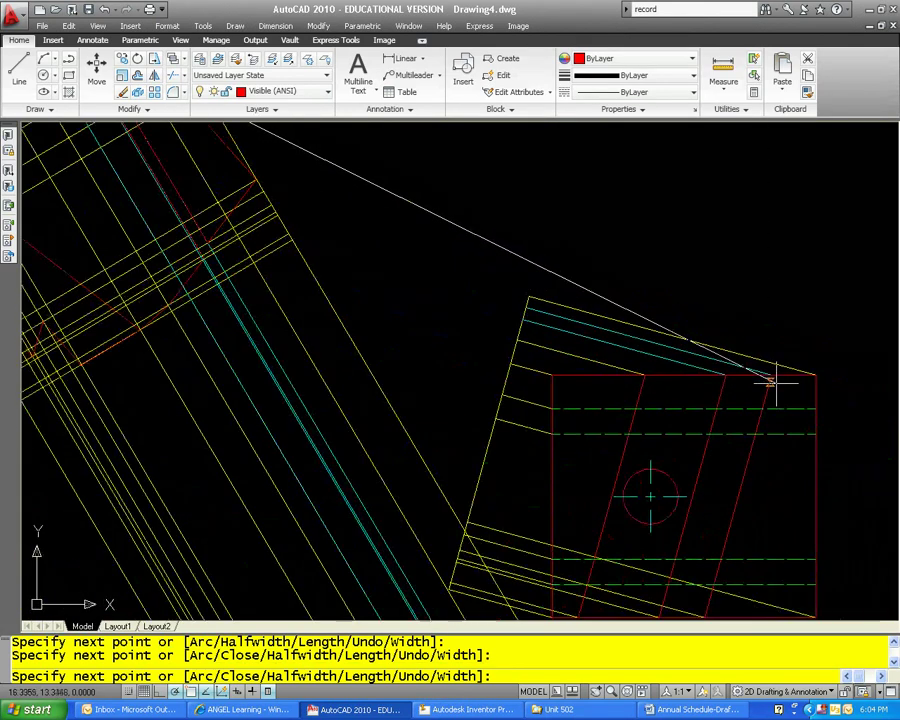
{"action": "scroll", "coordinate": [335, 155], "scroll_direction": "up", "scroll_amount": 6}
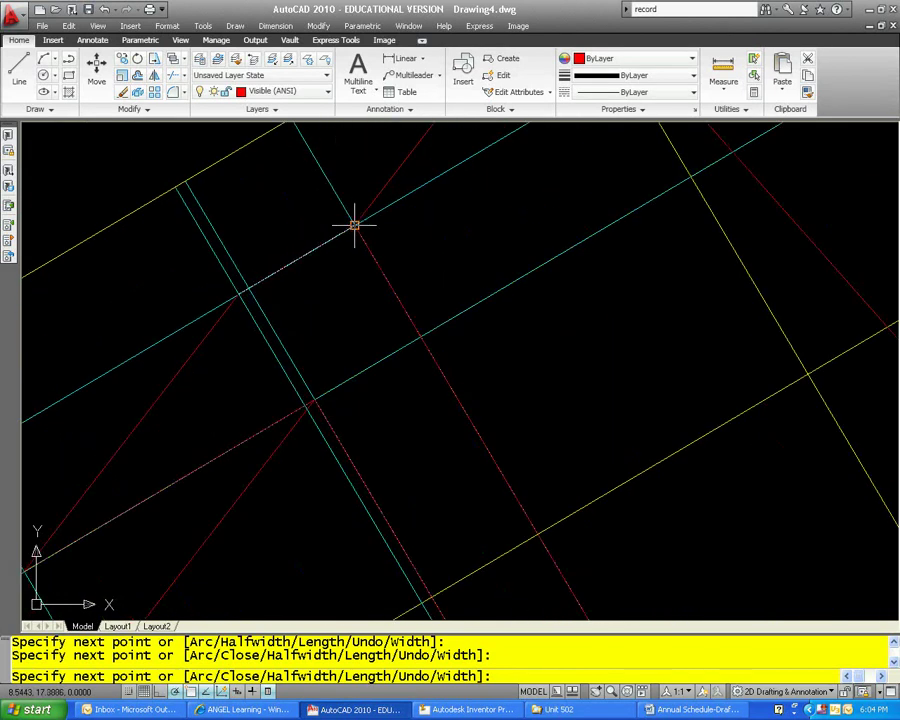
{"action": "key", "text": "Escape"}
{"action": "scroll", "coordinate": [462, 268], "scroll_direction": "down", "scroll_amount": 4}
{"action": "middle_click_drag", "start_coordinate": [471, 300], "coordinate": [455, 281]}
{"action": "left_click", "coordinate": [412, 282]}
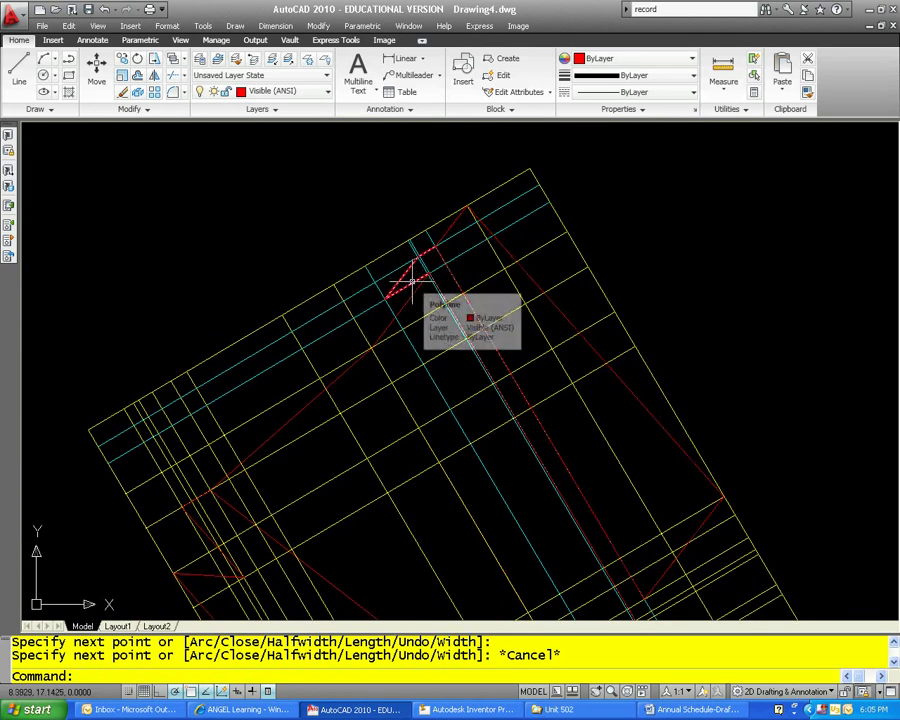
{"action": "type", "text": "x"}
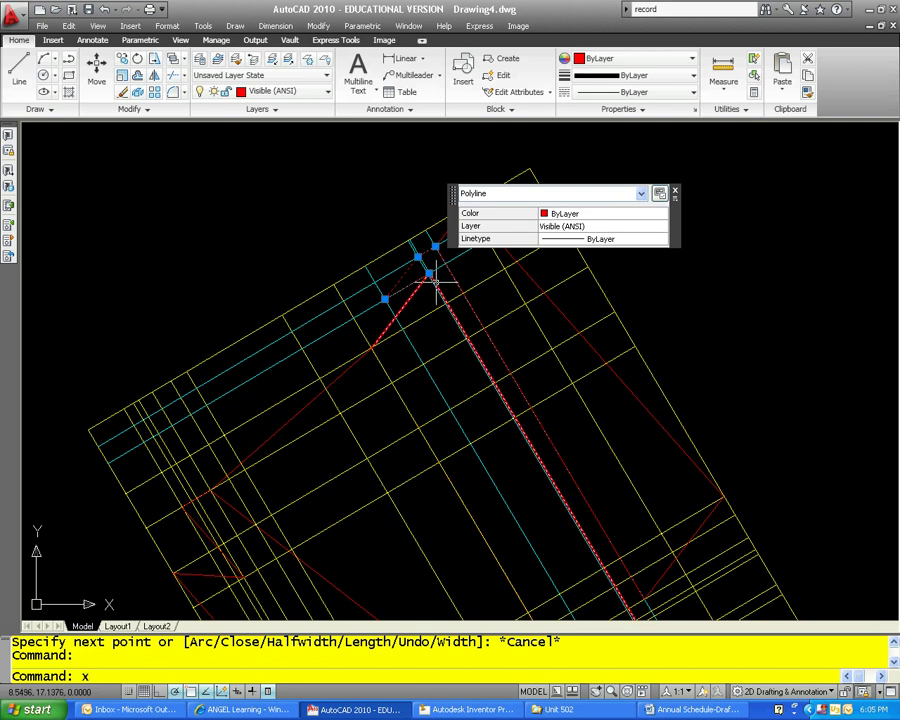
{"action": "key", "text": "Escape"}
Step: Turn off the construction2 layer and inspect the notch outline and its parallel edges in the secondary auxiliary view
{"action": "scroll", "coordinate": [473, 294], "scroll_direction": "down", "scroll_amount": 2}
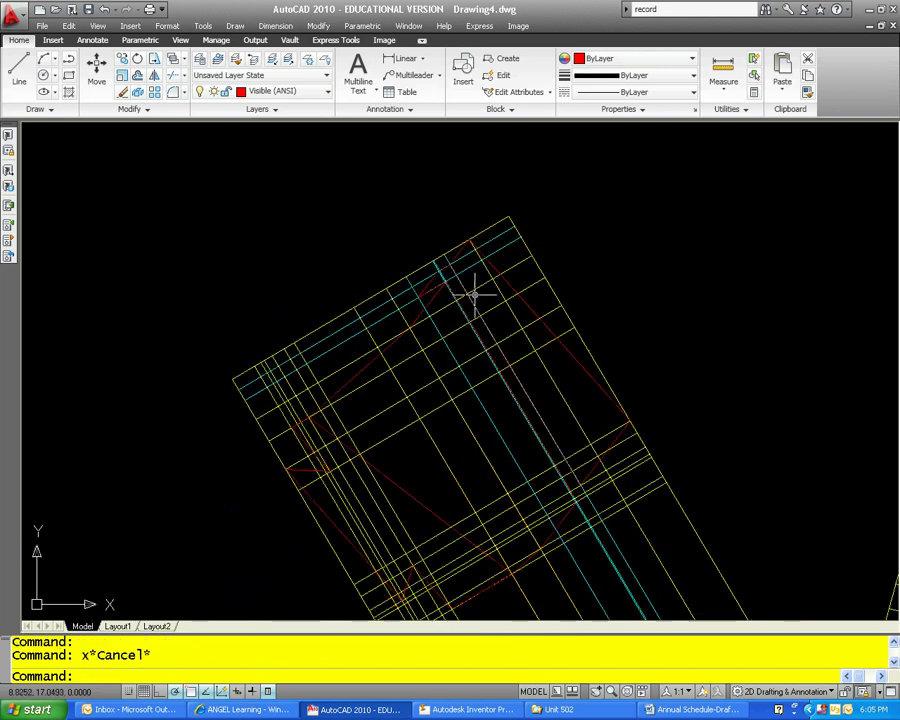
{"action": "mouse_move", "coordinate": [522, 332]}
{"action": "middle_mouse_down"}
{"action": "mouse_move", "coordinate": [446, 271]}
{"action": "mouse_move", "coordinate": [416, 231]}
{"action": "middle_mouse_up"}
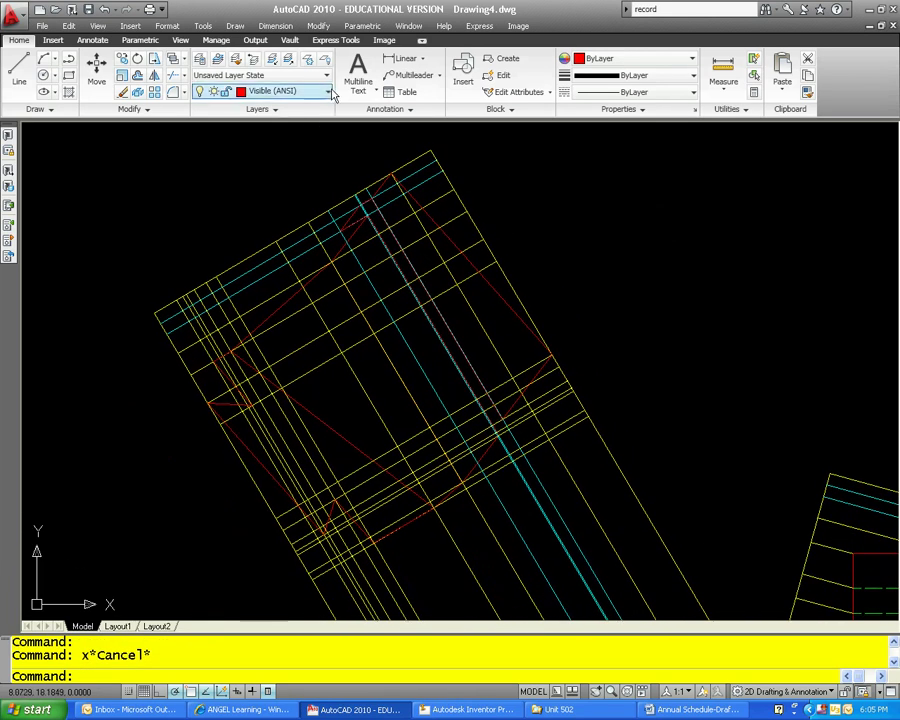
{"action": "left_click", "coordinate": [330, 92]}
{"action": "left_click", "coordinate": [148, 117]}
{"action": "key", "text": "Escape"}
{"action": "scroll", "coordinate": [408, 236], "scroll_direction": "up", "scroll_amount": 3}
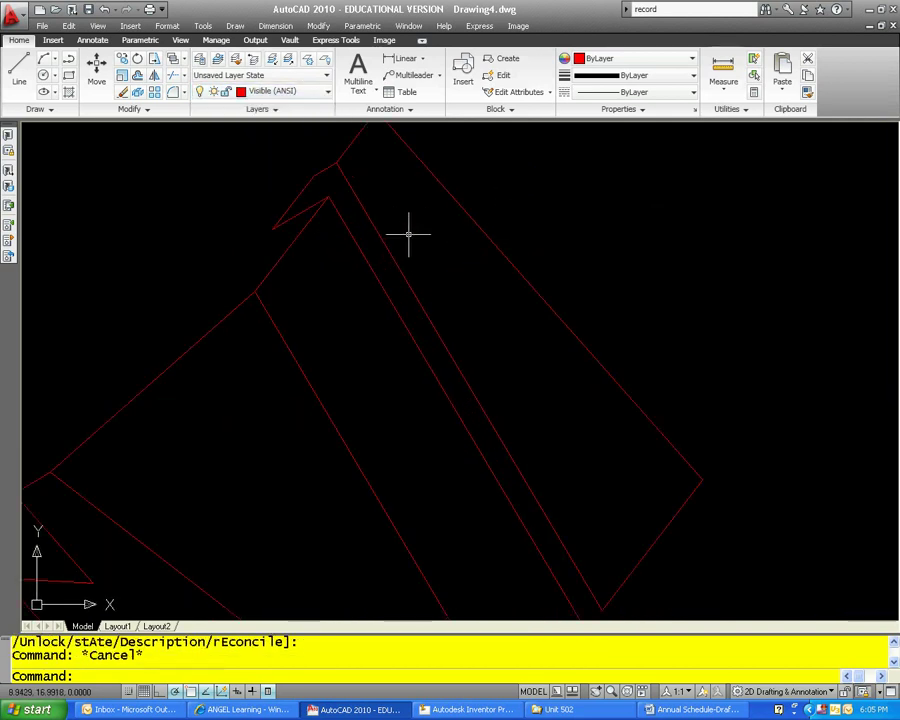
{"action": "scroll", "coordinate": [408, 236], "scroll_direction": "down", "scroll_amount": 1}
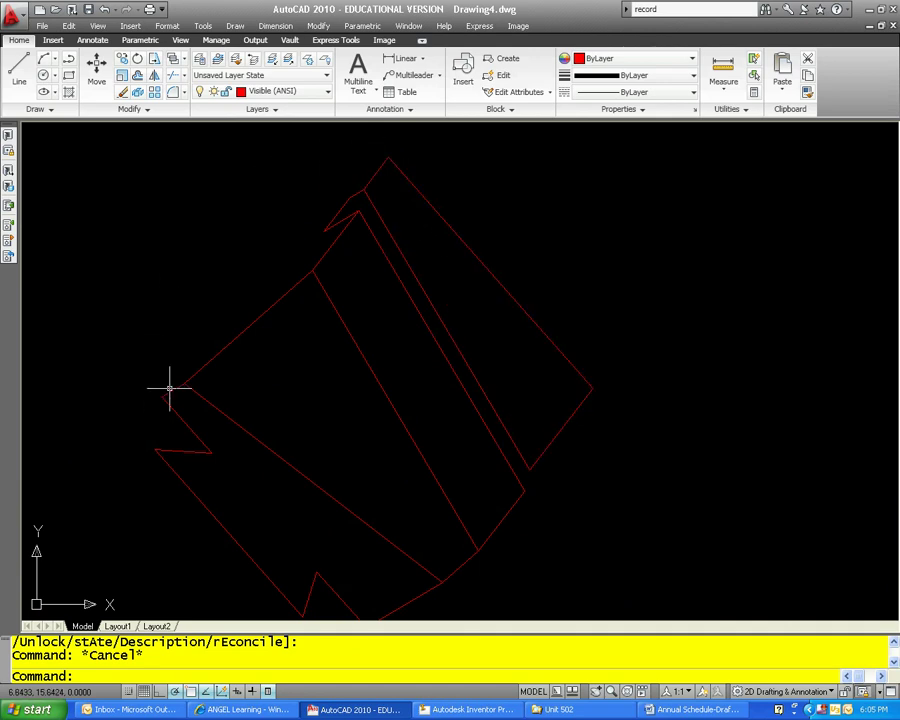
{"action": "scroll", "coordinate": [325, 317], "scroll_direction": "down", "scroll_amount": 2}
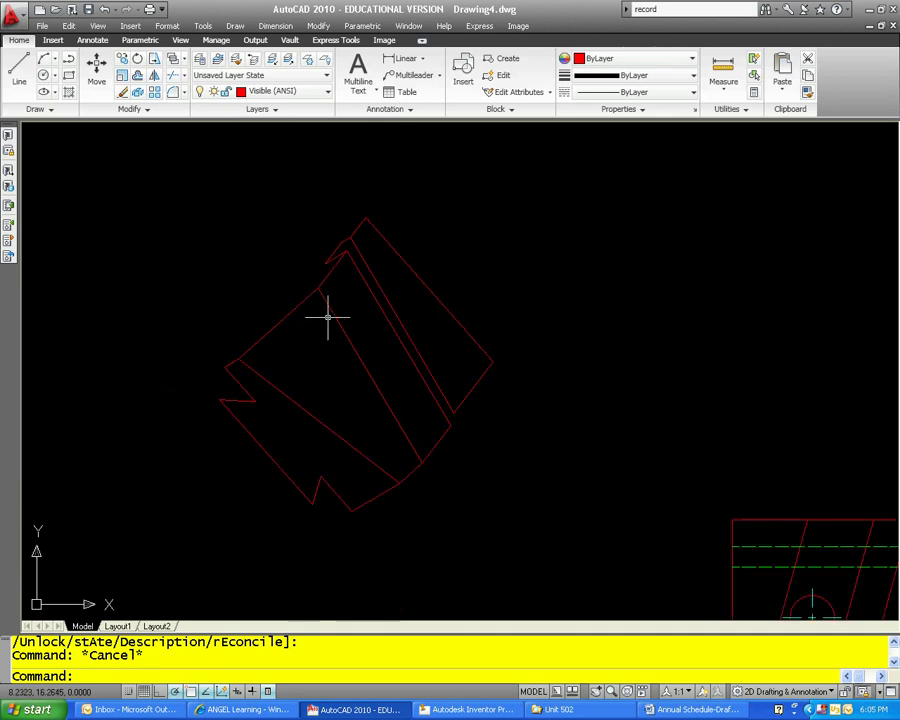
Step: Turn the construction2 layer back on
{"action": "left_click", "coordinate": [327, 91]}
{"action": "left_click", "coordinate": [202, 159]}
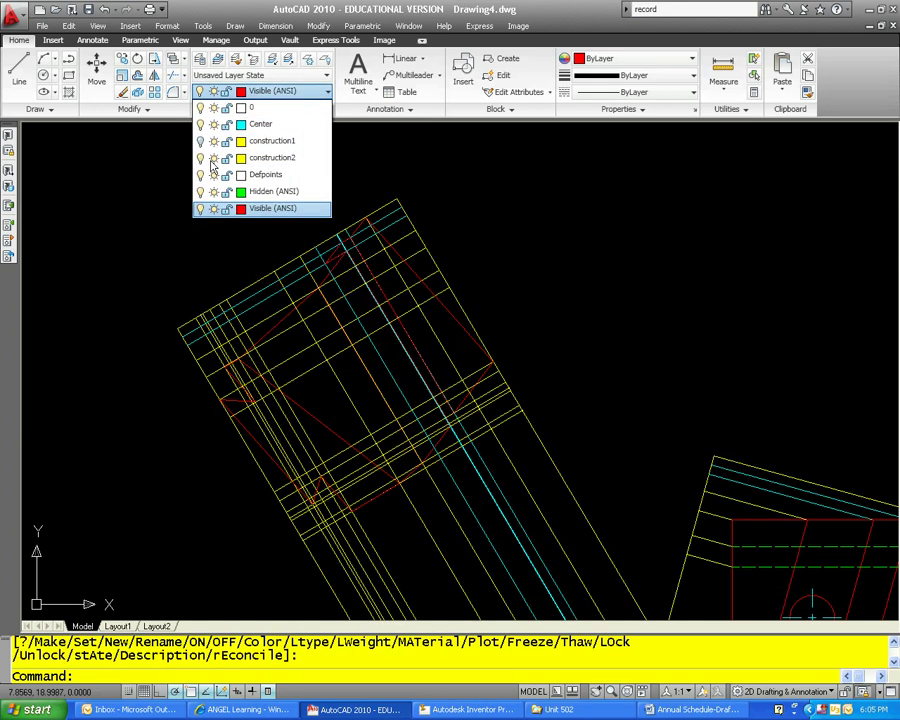
{"action": "left_click", "coordinate": [493, 289]}
{"action": "scroll", "coordinate": [539, 317], "scroll_direction": "down", "scroll_amount": 1}
{"action": "key", "text": "Escape"}
{"action": "key", "text": "Escape"}
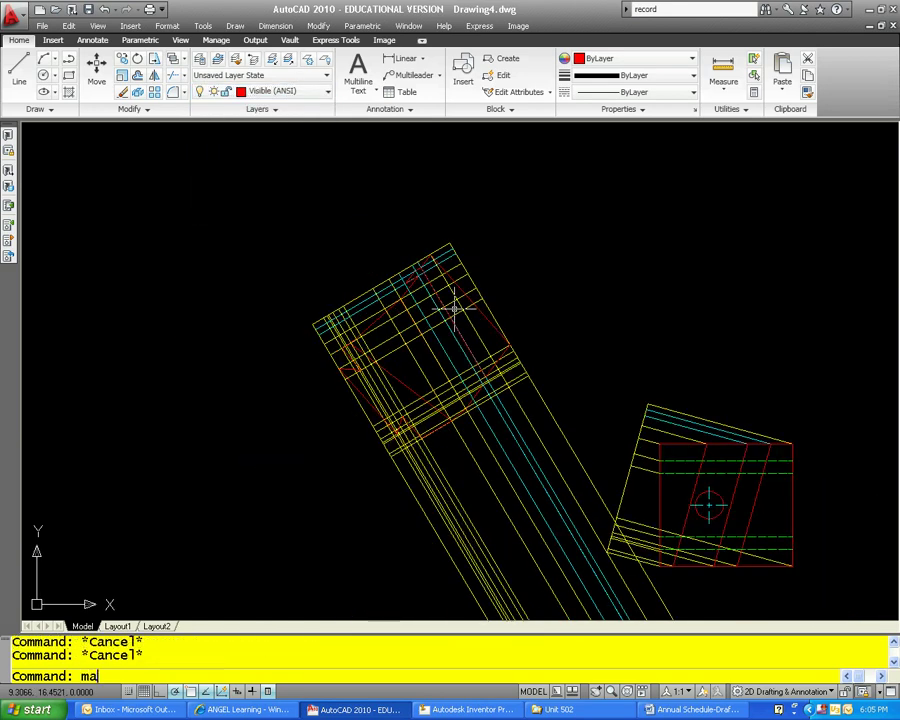
Step: Match the cyan notch projection lines and cross lines in the secondary auxiliary view to the properties of a yellow construction line
{"action": "type", "text": "ma"}
{"action": "key", "text": "Return"}
{"action": "scroll", "coordinate": [450, 314], "scroll_direction": "up", "scroll_amount": 2}
{"action": "left_click", "coordinate": [455, 314]}
{"action": "scroll", "coordinate": [444, 318], "scroll_direction": "up", "scroll_amount": 5}
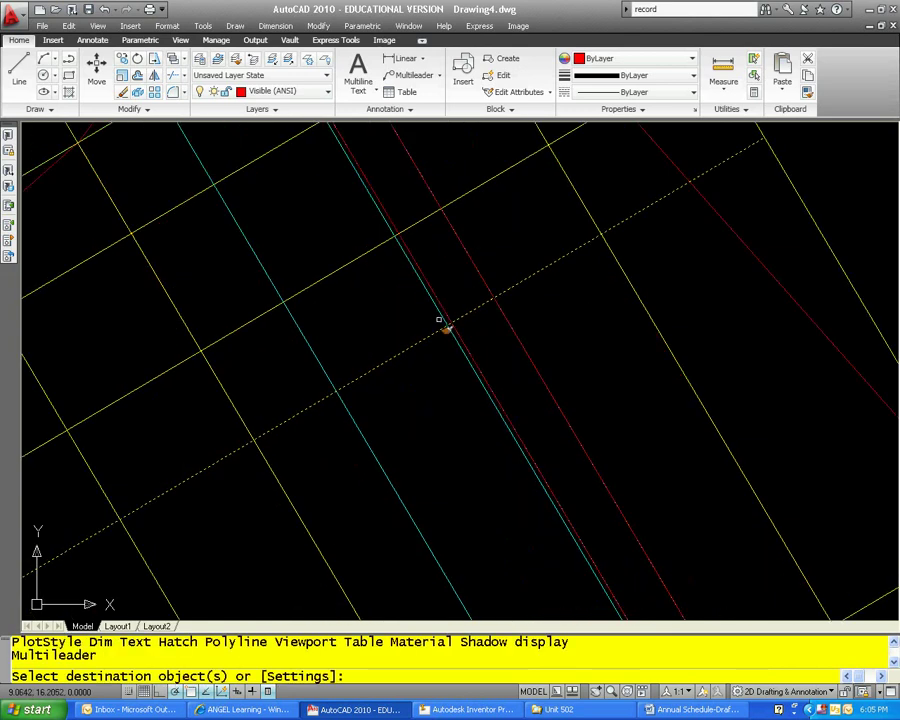
{"action": "scroll", "coordinate": [225, 452], "scroll_direction": "down", "scroll_amount": 4}
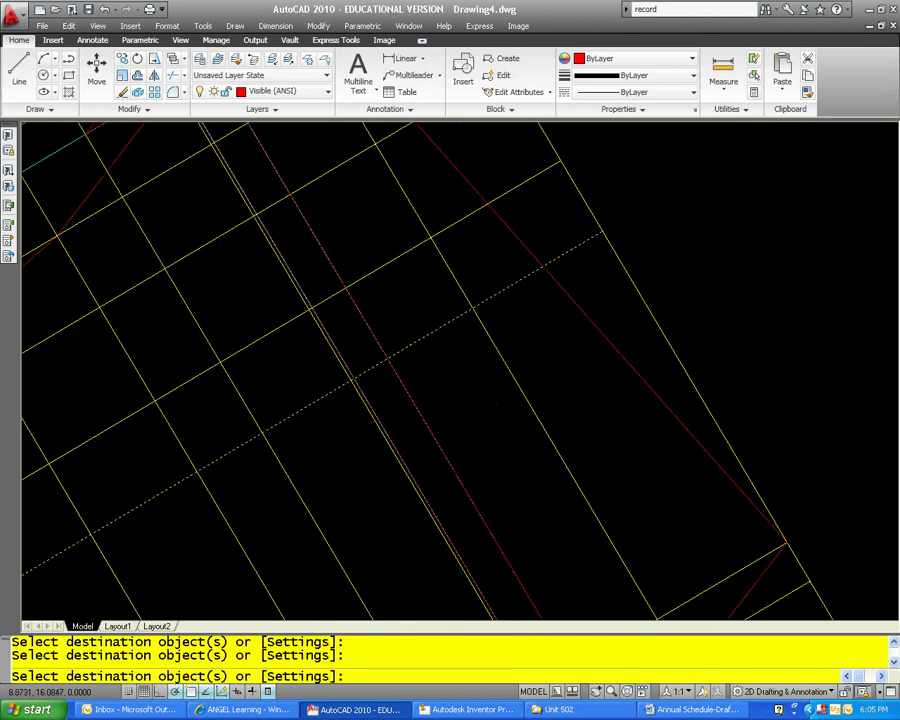
{"action": "scroll", "coordinate": [201, 225], "scroll_direction": "up", "scroll_amount": 2}
{"action": "left_click", "coordinate": [200, 339]}
{"action": "left_click", "coordinate": [170, 283]}
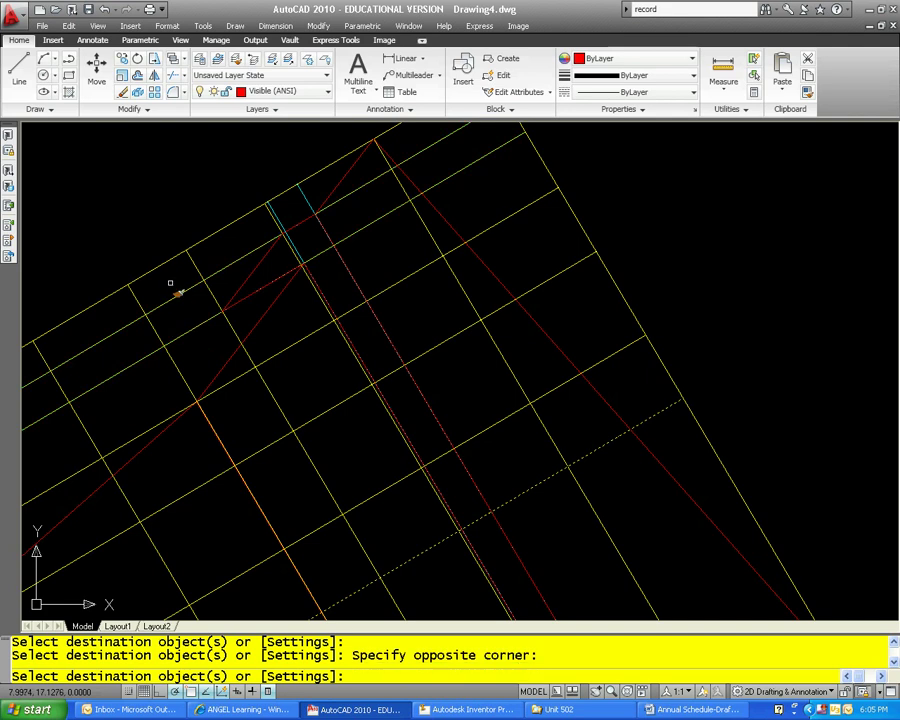
{"action": "left_click", "coordinate": [283, 218]}
Step: Match the two cyan projection lines above the front view to the same yellow construction line properties
{"action": "scroll", "coordinate": [411, 246], "scroll_direction": "down", "scroll_amount": 3}
{"action": "middle_click_drag", "start_coordinate": [700, 437], "coordinate": [483, 314]}
{"action": "scroll", "coordinate": [500, 325], "scroll_direction": "up", "scroll_amount": 4}
{"action": "left_click", "coordinate": [526, 314]}
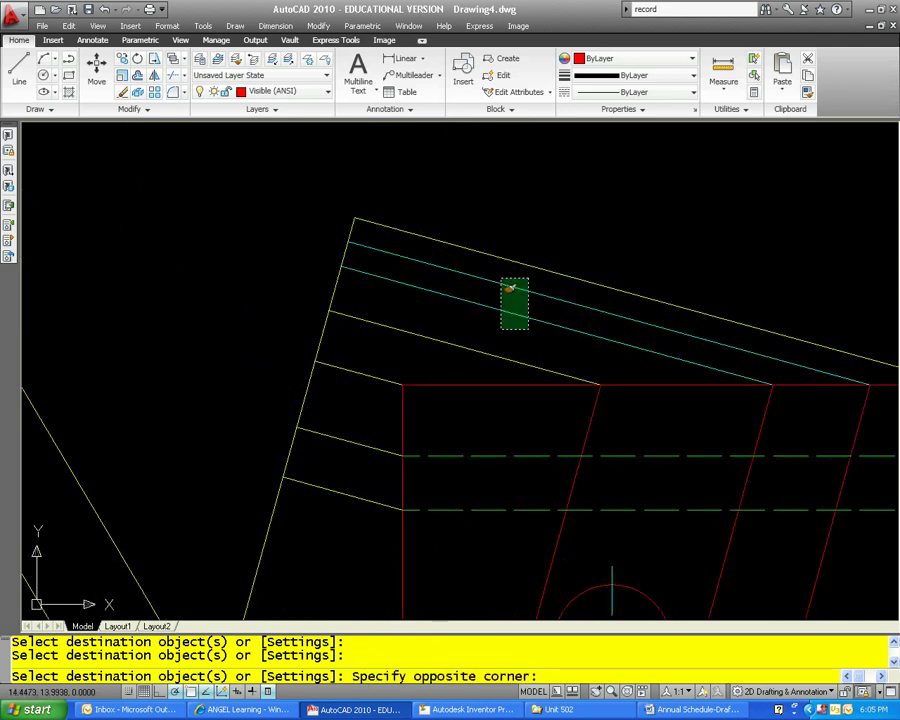
{"action": "left_click", "coordinate": [507, 286]}
{"action": "scroll", "coordinate": [509, 298], "scroll_direction": "down", "scroll_amount": 5}
{"action": "key", "text": "Escape"}
{"action": "middle_click_drag", "start_coordinate": [406, 312], "coordinate": [452, 349]}
{"action": "scroll", "coordinate": [499, 352], "scroll_direction": "up", "scroll_amount": 1}
{"action": "scroll", "coordinate": [498, 356], "scroll_direction": "down", "scroll_amount": 4}
{"action": "scroll", "coordinate": [494, 320], "scroll_direction": "up", "scroll_amount": 2}
{"action": "key", "text": "Escape"}
{"action": "key", "text": "Escape"}
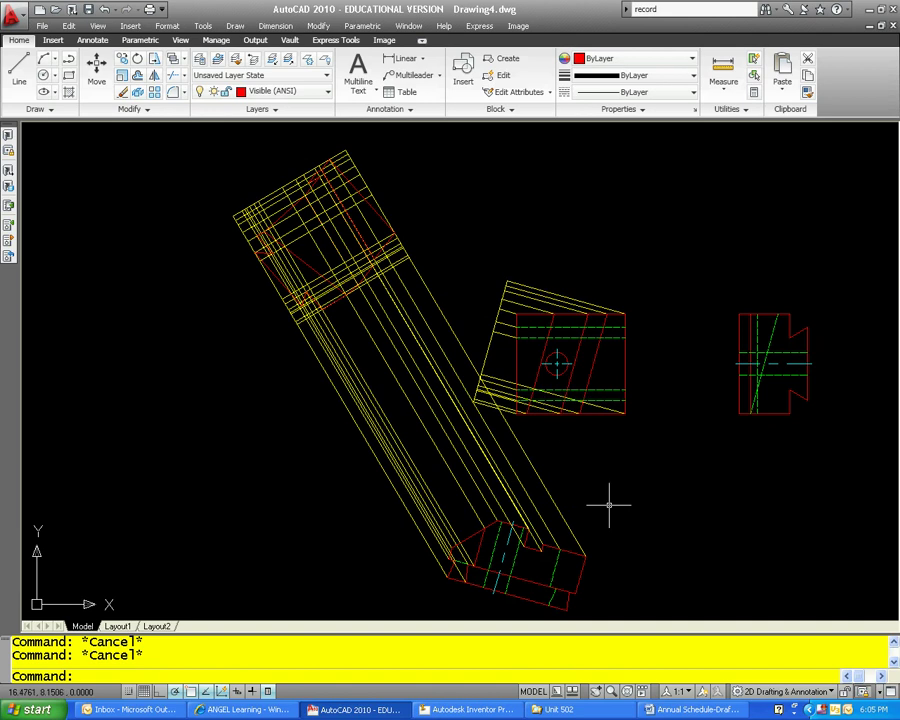
Step: Copy the primary auxiliary view's upper-right corner projection line to the block's lower-right corner and to the right hidden line's lower end
{"action": "scroll", "coordinate": [590, 558], "scroll_direction": "up", "scroll_amount": 3}
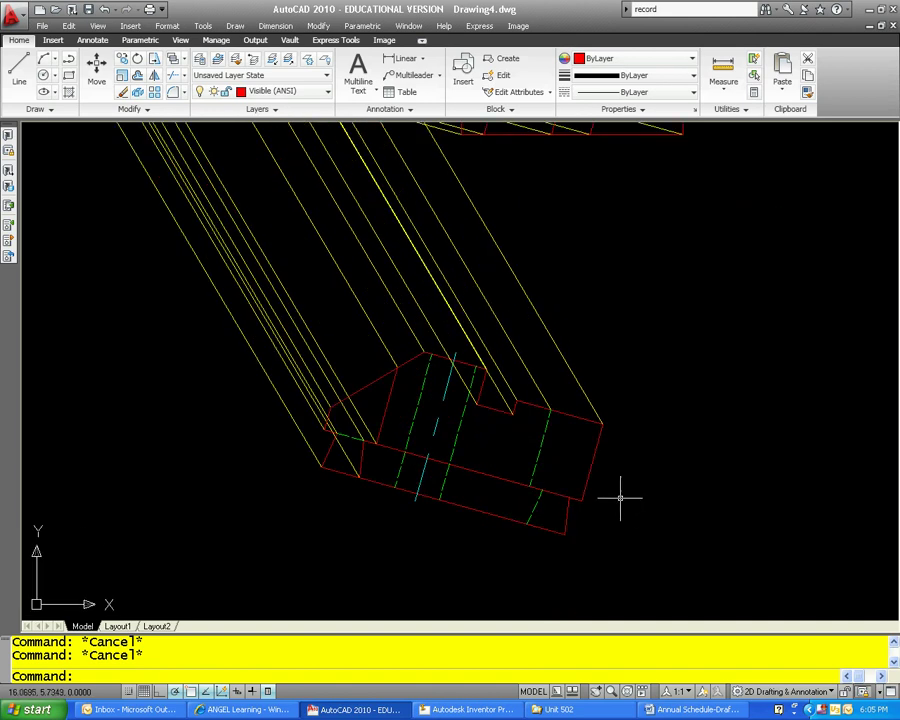
{"action": "type", "text": "p"}
{"action": "key", "text": "Return"}
{"action": "left_click", "coordinate": [596, 411]}
{"action": "scroll", "coordinate": [598, 413], "scroll_direction": "up", "scroll_amount": 3}
{"action": "key", "text": "Return"}
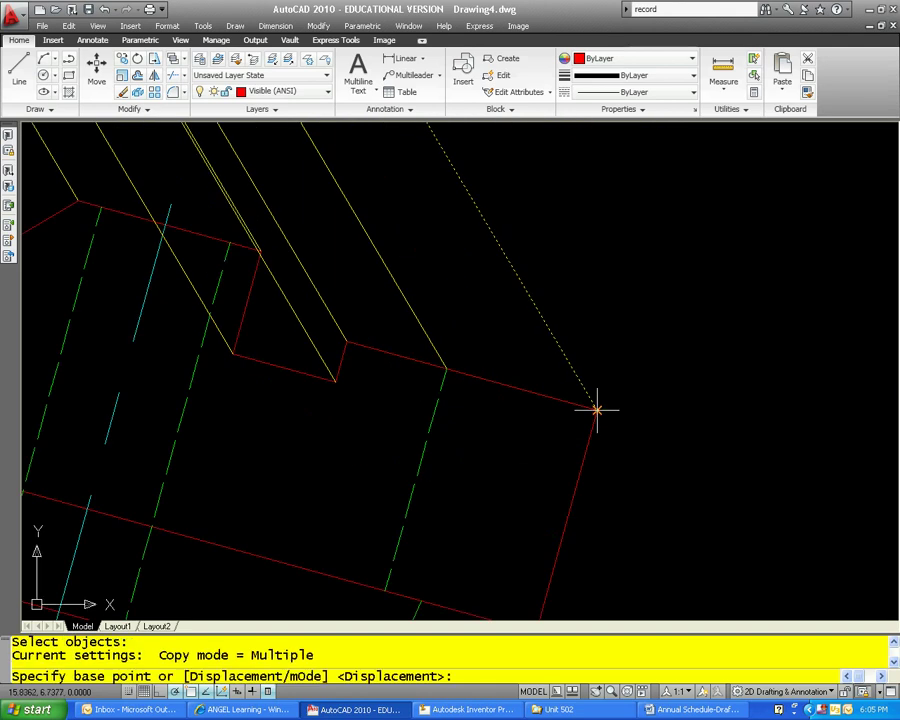
{"action": "left_click", "coordinate": [596, 410]}
{"action": "middle_click_drag", "start_coordinate": [602, 596], "coordinate": [602, 446]}
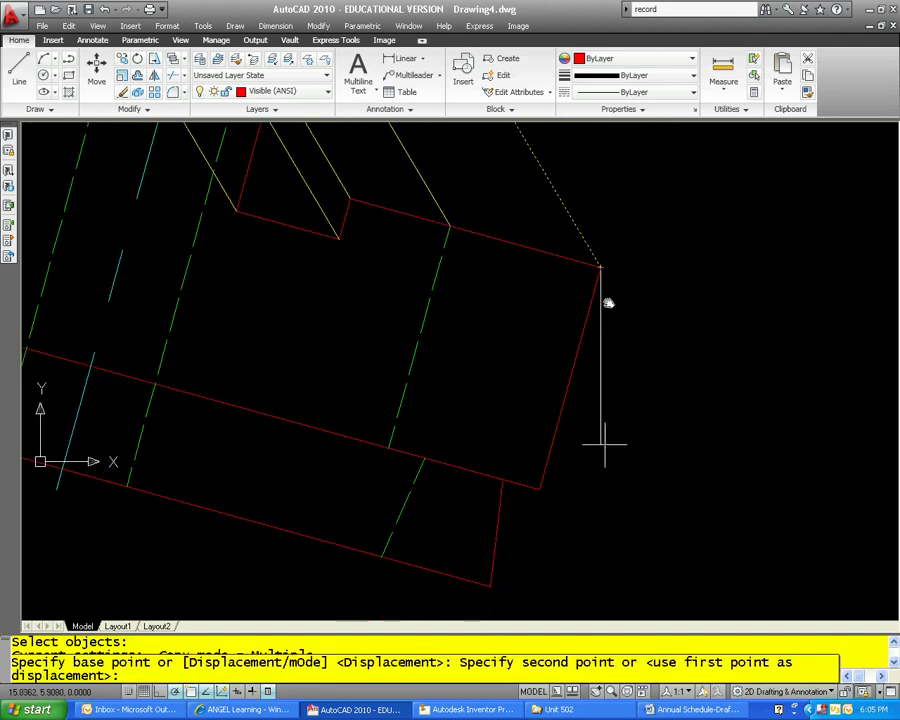
{"action": "left_click", "coordinate": [539, 489]}
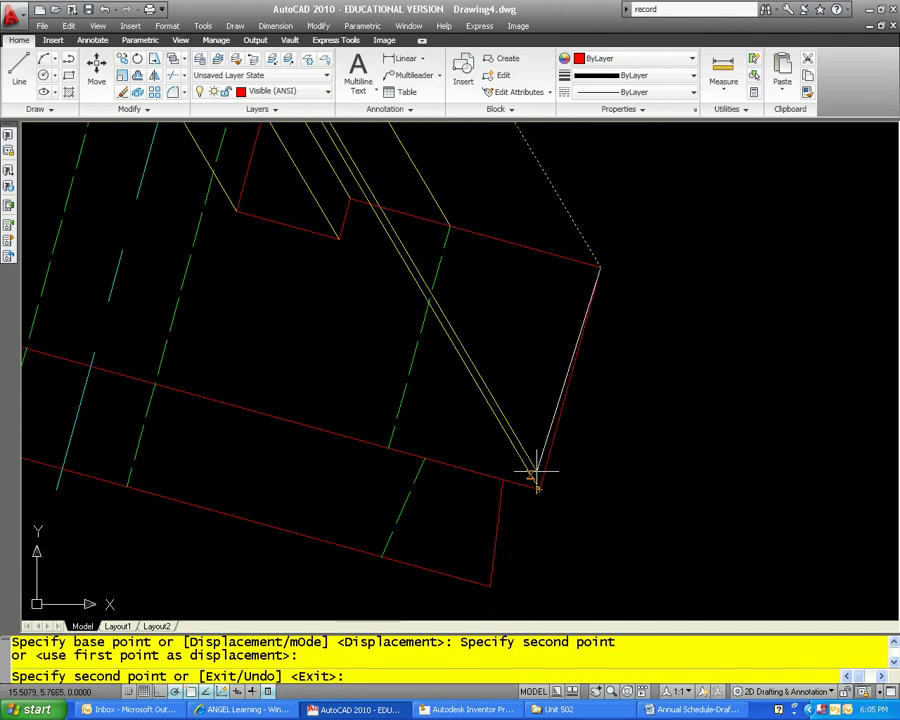
{"action": "left_click", "coordinate": [388, 448]}
{"action": "scroll", "coordinate": [470, 466], "scroll_direction": "down", "scroll_amount": 3}
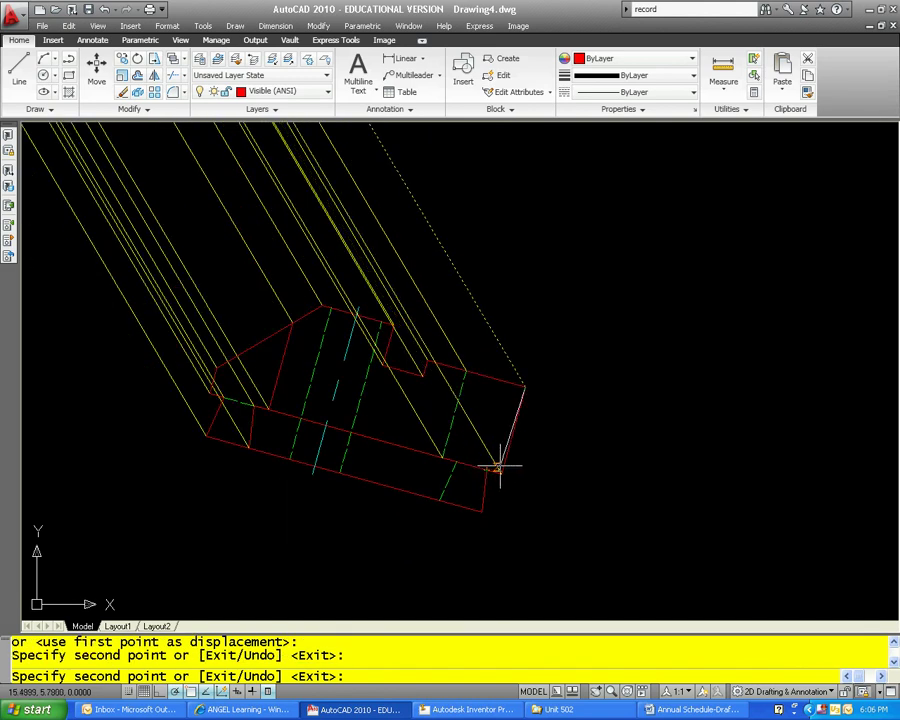
{"action": "key", "text": "Escape"}
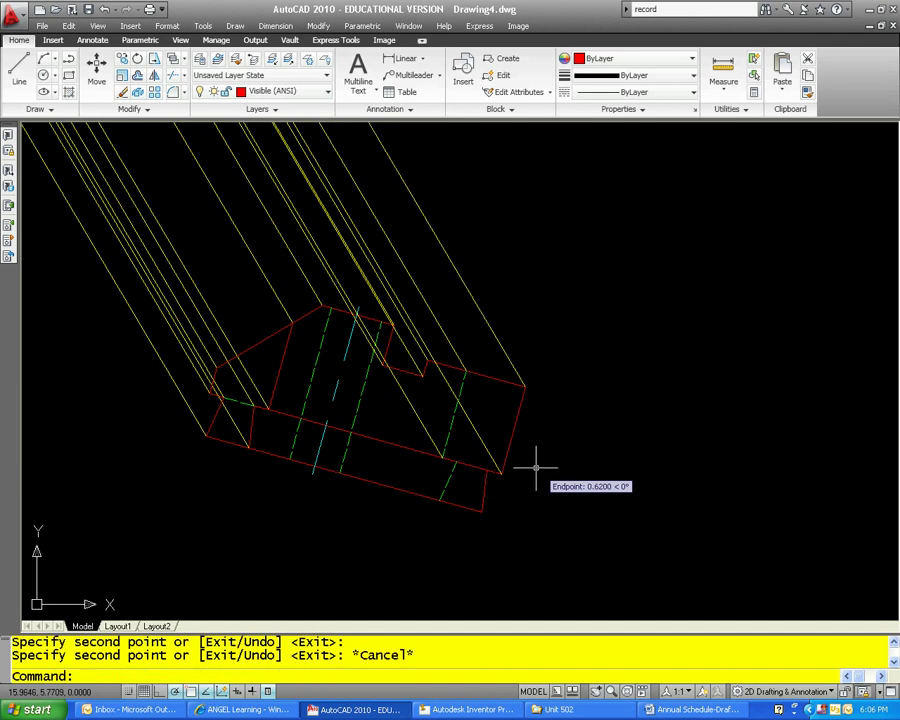
Step: Change the color of the two copied projection lines to Cyan
{"action": "left_click", "coordinate": [432, 440]}
{"action": "left_click", "coordinate": [434, 445]}
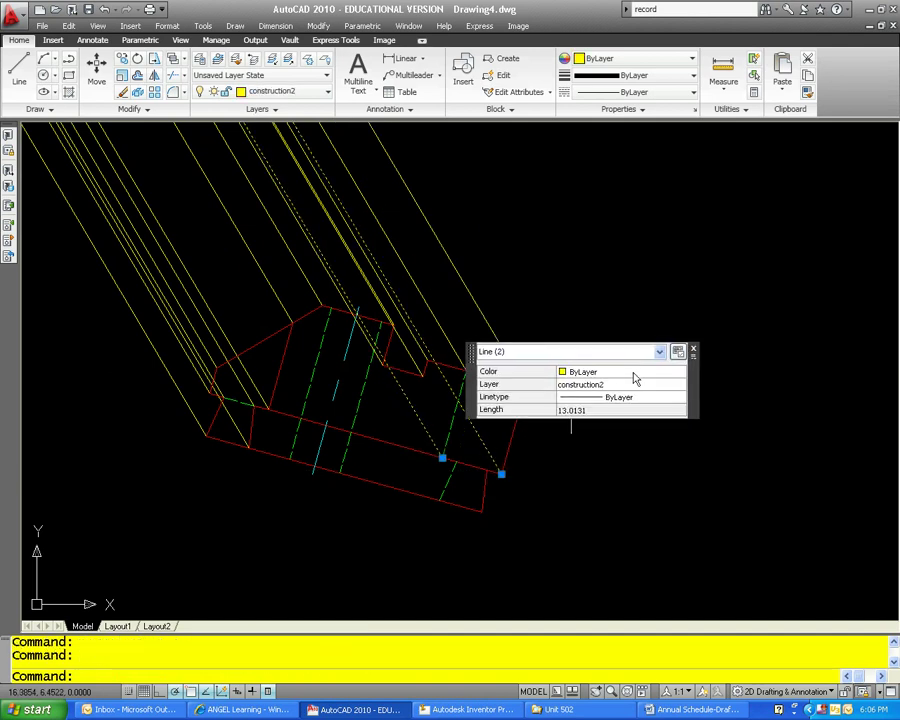
{"action": "left_click", "coordinate": [676, 372]}
{"action": "left_click", "coordinate": [679, 374]}
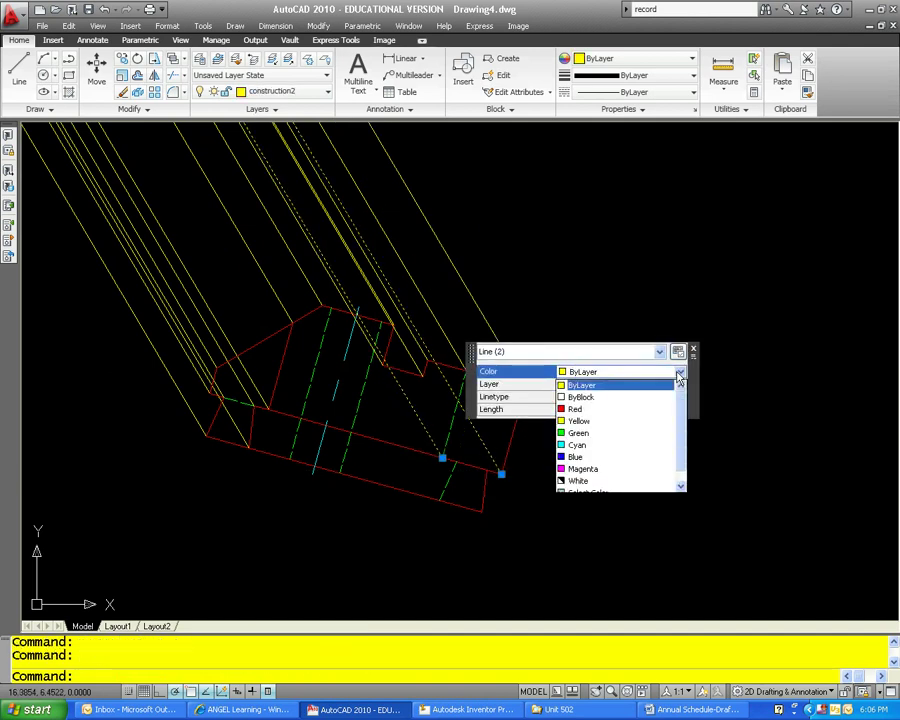
{"action": "left_click", "coordinate": [628, 446]}
{"action": "key", "text": "Escape"}
Step: Extend the two cyan projection lines to the outermost construction line at the secondary auxiliary view's far end
{"action": "scroll", "coordinate": [582, 446], "scroll_direction": "down", "scroll_amount": 8}
{"action": "middle_click_drag", "start_coordinate": [456, 273], "coordinate": [581, 519]}
{"action": "scroll", "coordinate": [443, 356], "scroll_direction": "down", "scroll_amount": 1}
{"action": "scroll", "coordinate": [458, 361], "scroll_direction": "up", "scroll_amount": 5}
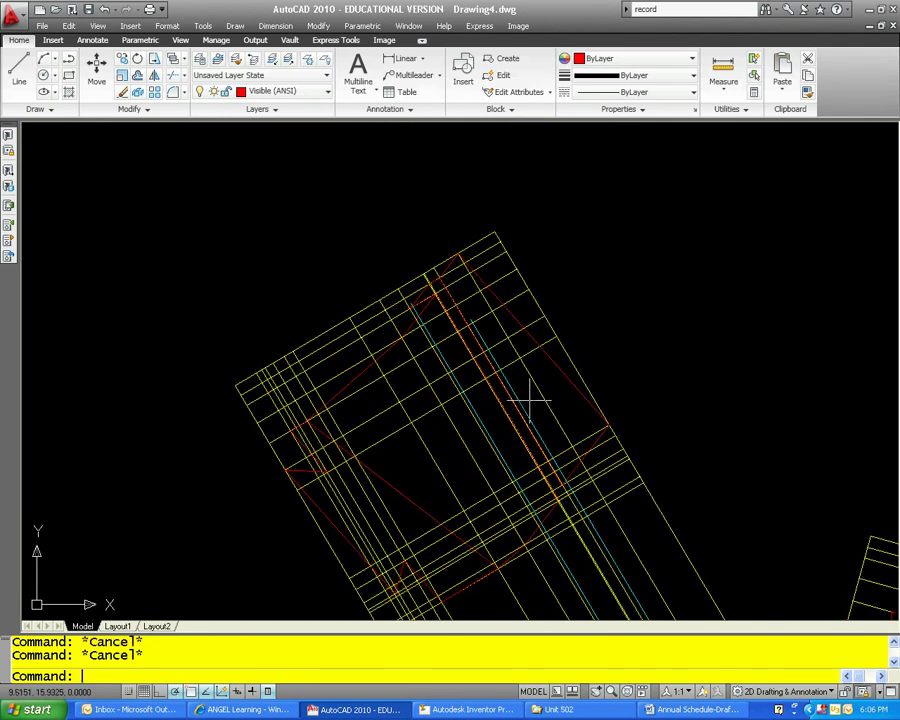
{"action": "key", "text": "Return"}
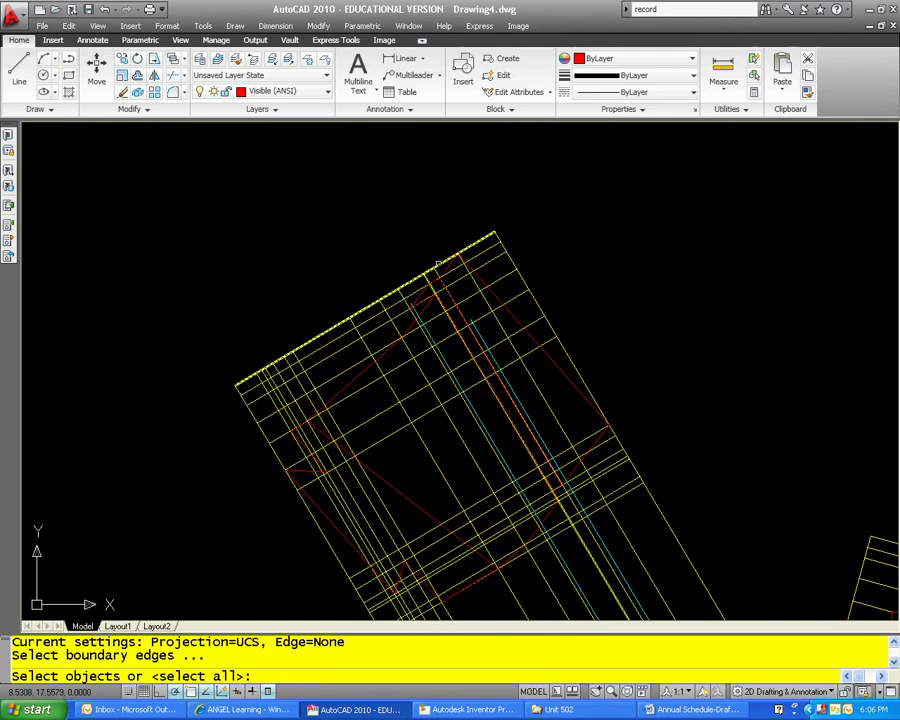
{"action": "left_click", "coordinate": [438, 264]}
{"action": "key", "text": "Return"}
{"action": "scroll", "coordinate": [421, 308], "scroll_direction": "up", "scroll_amount": 2}
{"action": "scroll", "coordinate": [427, 309], "scroll_direction": "up", "scroll_amount": 2}
{"action": "left_click", "coordinate": [422, 340]}
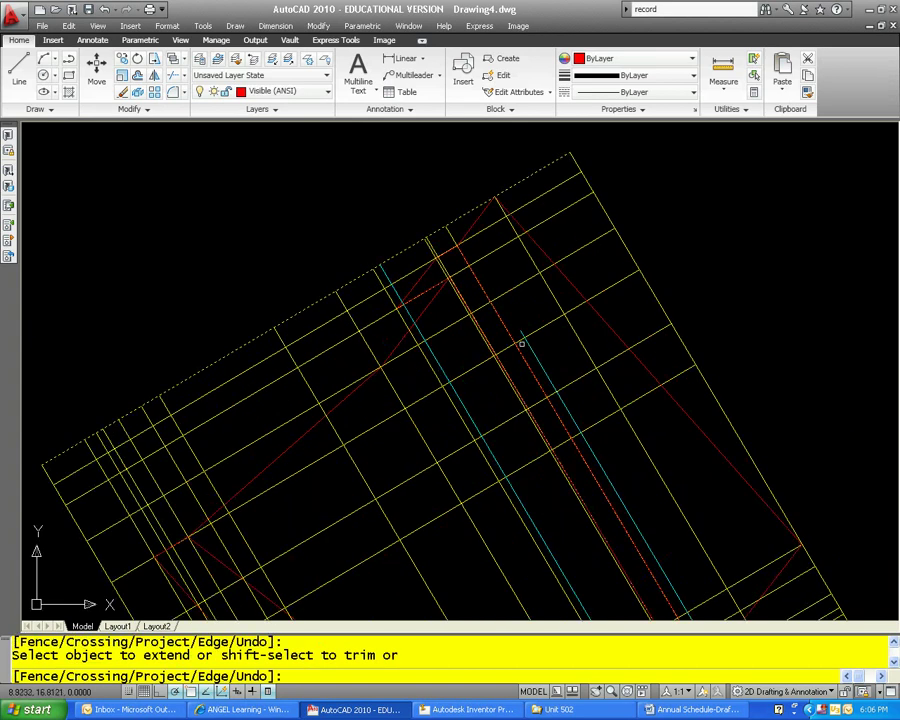
{"action": "key", "text": "Escape"}
Step: Trace the cyan projection line from the hidden line's lower end in the primary auxiliary view and compare it with the front view's right edge
{"action": "scroll", "coordinate": [532, 353], "scroll_direction": "down", "scroll_amount": 5}
{"action": "middle_click_drag", "start_coordinate": [640, 415], "coordinate": [396, 219]}
{"action": "middle_click_drag", "start_coordinate": [609, 412], "coordinate": [472, 223]}
{"action": "scroll", "coordinate": [547, 280], "scroll_direction": "down", "scroll_amount": 2}
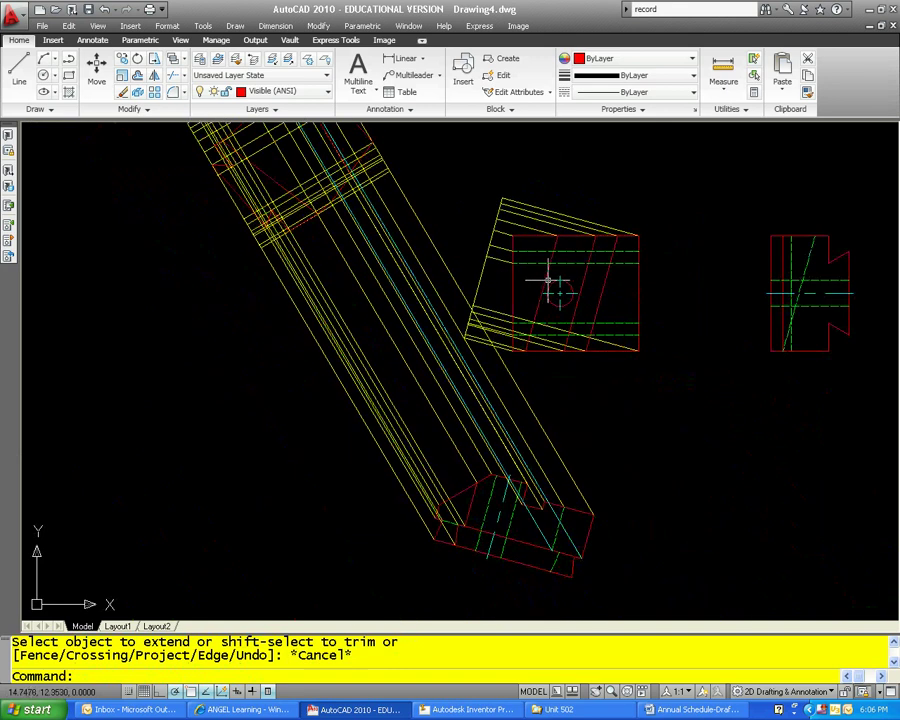
{"action": "scroll", "coordinate": [612, 485], "scroll_direction": "up", "scroll_amount": 2}
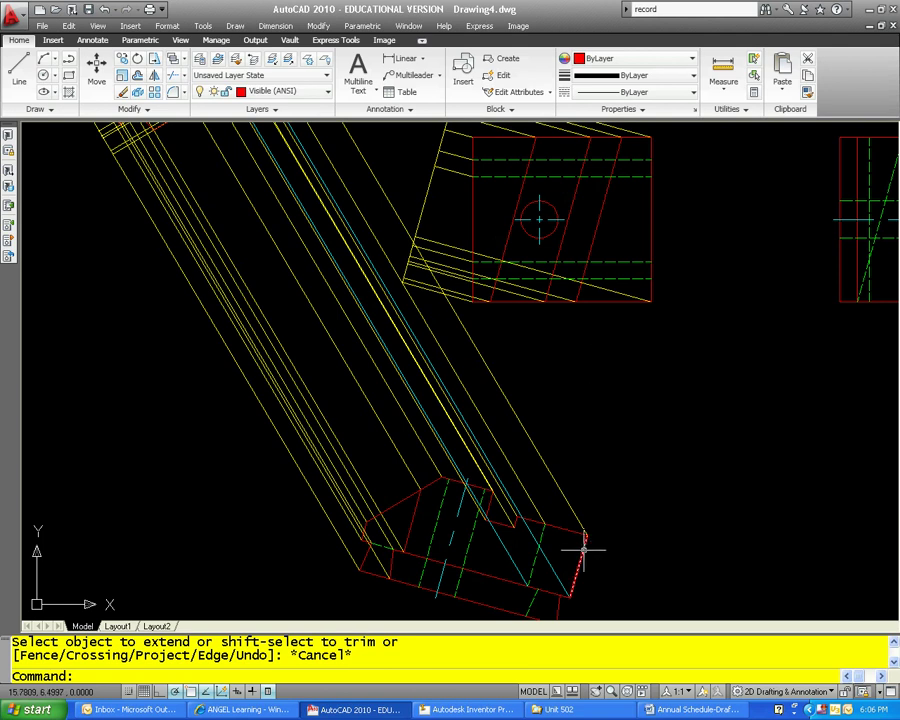
{"action": "left_click", "coordinate": [520, 574]}
{"action": "scroll", "coordinate": [526, 582], "scroll_direction": "up", "scroll_amount": 2}
{"action": "scroll", "coordinate": [527, 583], "scroll_direction": "up", "scroll_amount": 3}
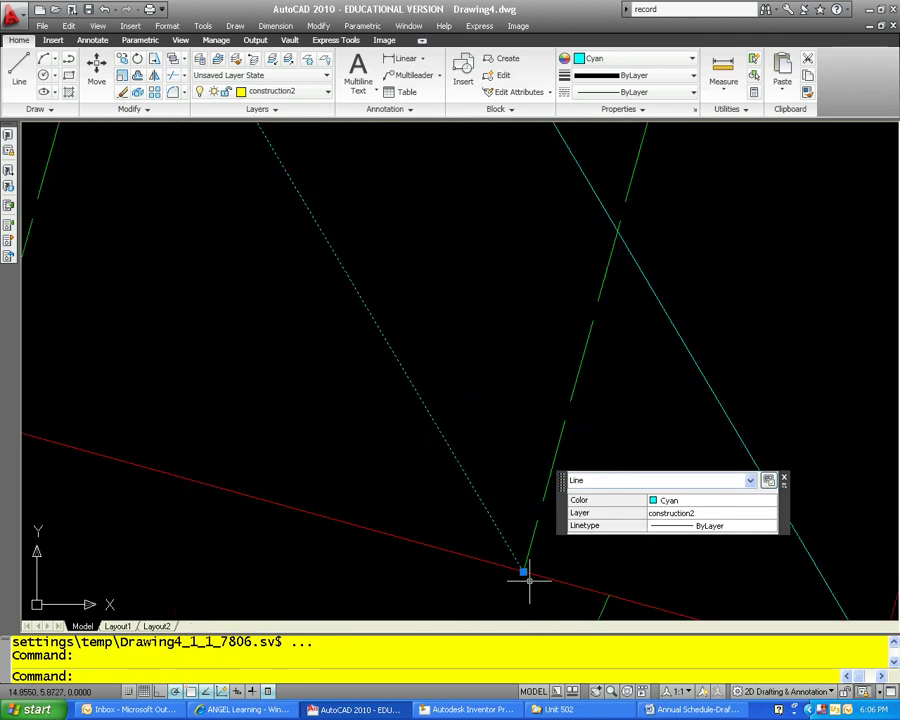
{"action": "scroll", "coordinate": [527, 570], "scroll_direction": "down", "scroll_amount": 4}
{"action": "middle_click_drag", "start_coordinate": [581, 341], "coordinate": [519, 557]}
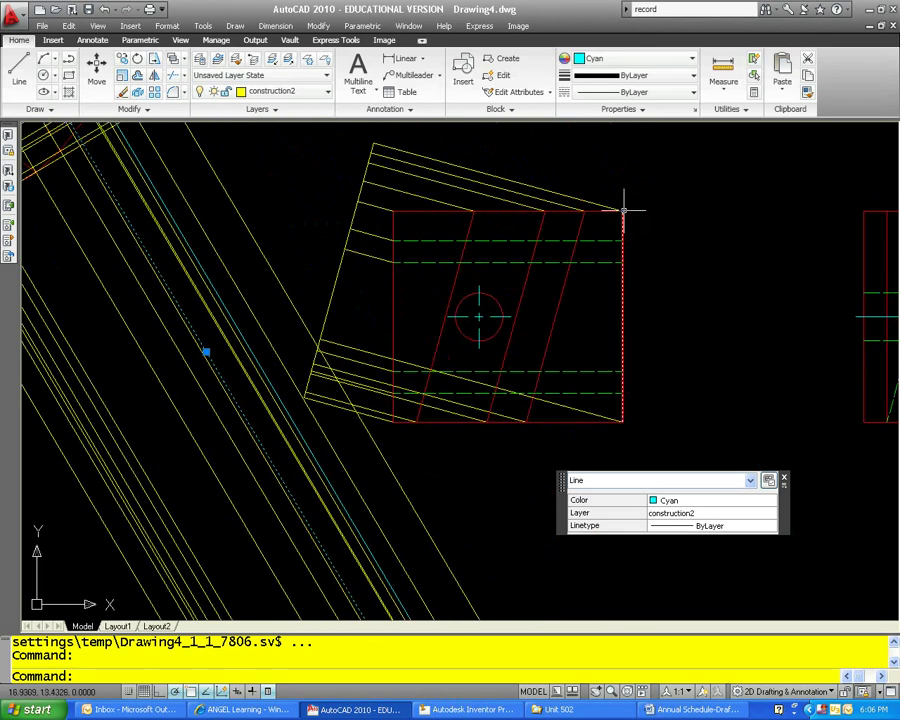
{"action": "key", "text": "Escape"}
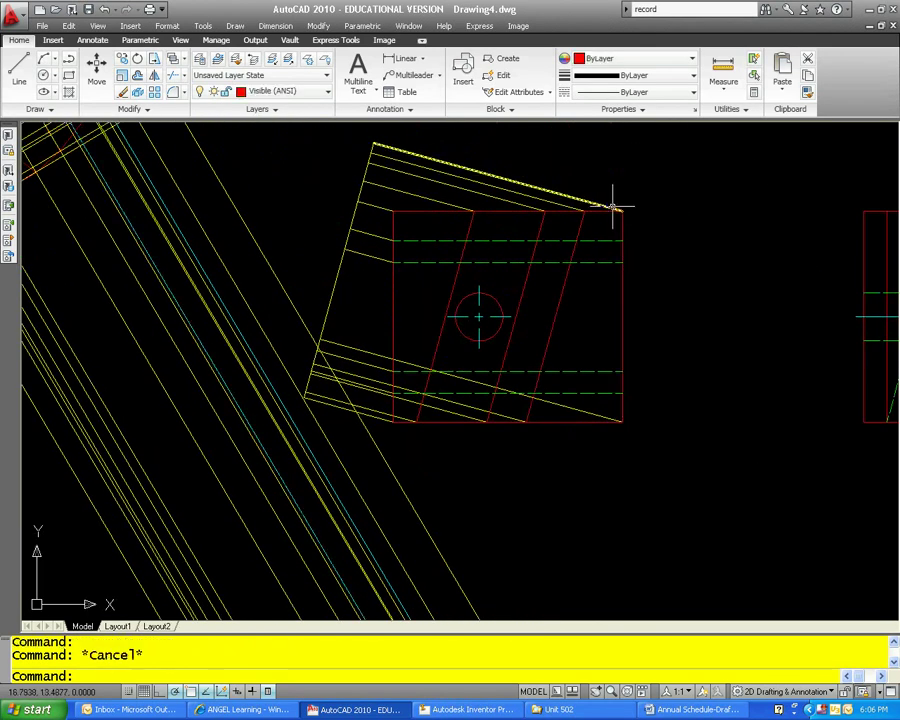
Step: Change the color of the projection line from the front view's upper-right corner to Cyan
{"action": "left_click", "coordinate": [610, 205]}
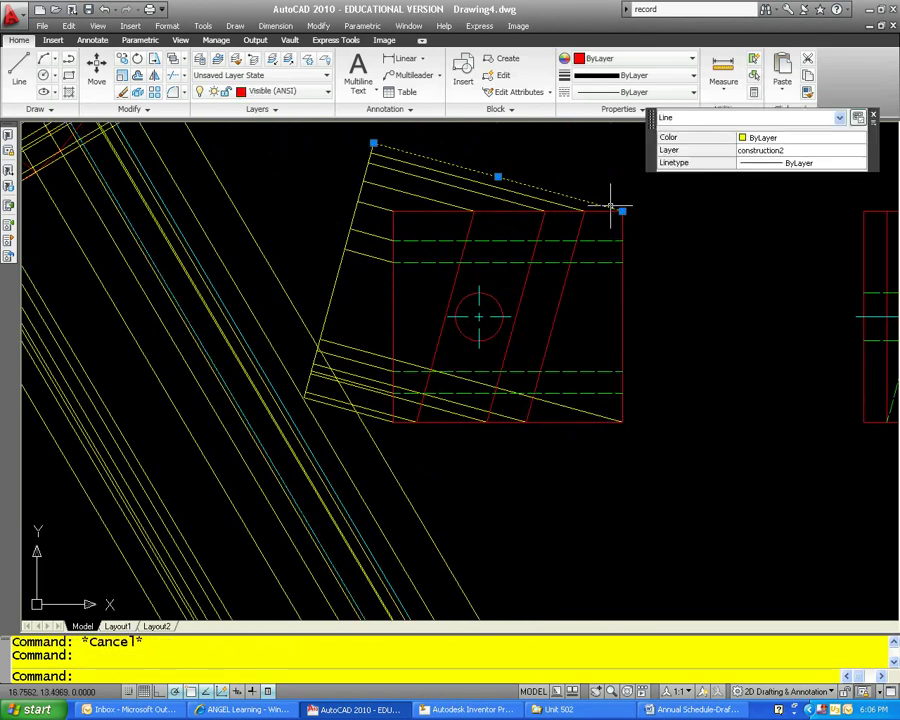
{"action": "left_click", "coordinate": [790, 137]}
{"action": "left_click", "coordinate": [860, 137]}
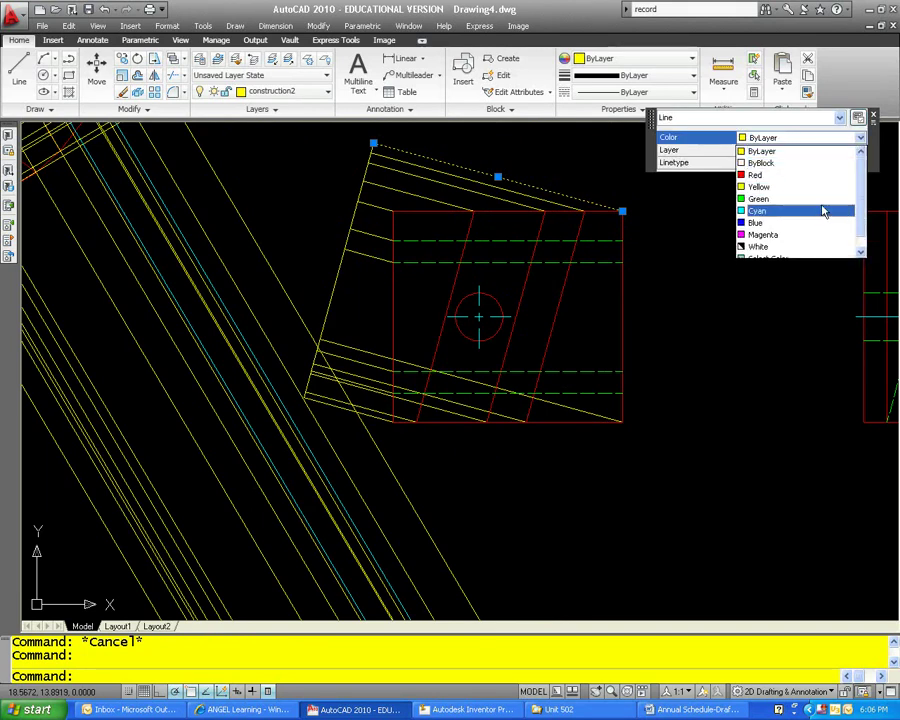
{"action": "left_click", "coordinate": [800, 211]}
{"action": "key", "text": "Escape"}
Step: Erase the cyan projection line that ends at the block's lower-right corner in the primary auxiliary view
{"action": "scroll", "coordinate": [640, 330], "scroll_direction": "down", "scroll_amount": 4}
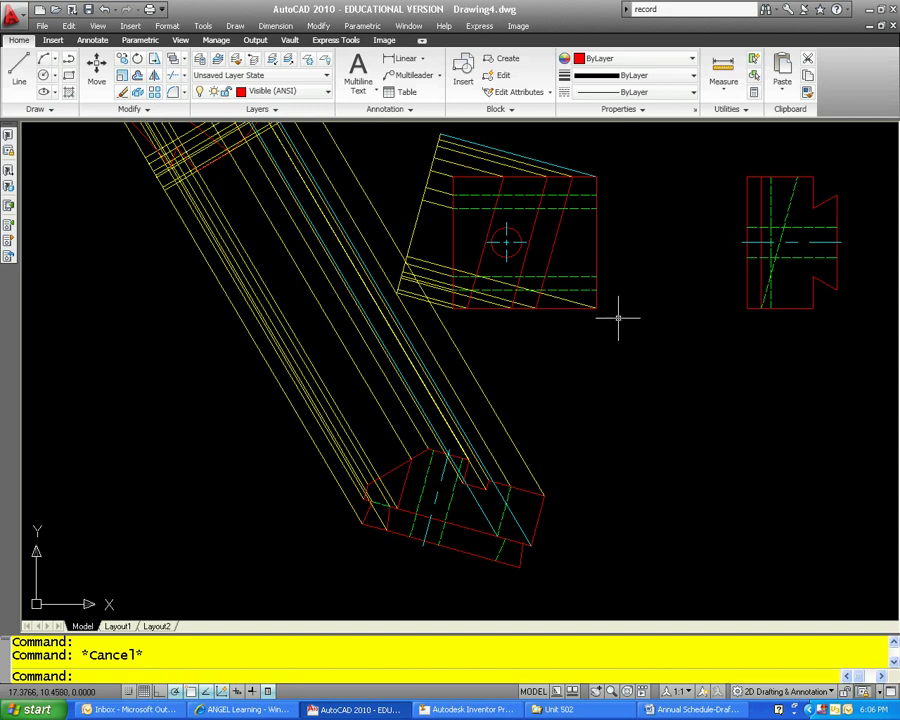
{"action": "mouse_move", "coordinate": [478, 378]}
{"action": "middle_mouse_down"}
{"action": "mouse_move", "coordinate": [559, 548]}
{"action": "mouse_move", "coordinate": [470, 366]}
{"action": "middle_mouse_up"}
{"action": "left_click", "coordinate": [500, 499]}
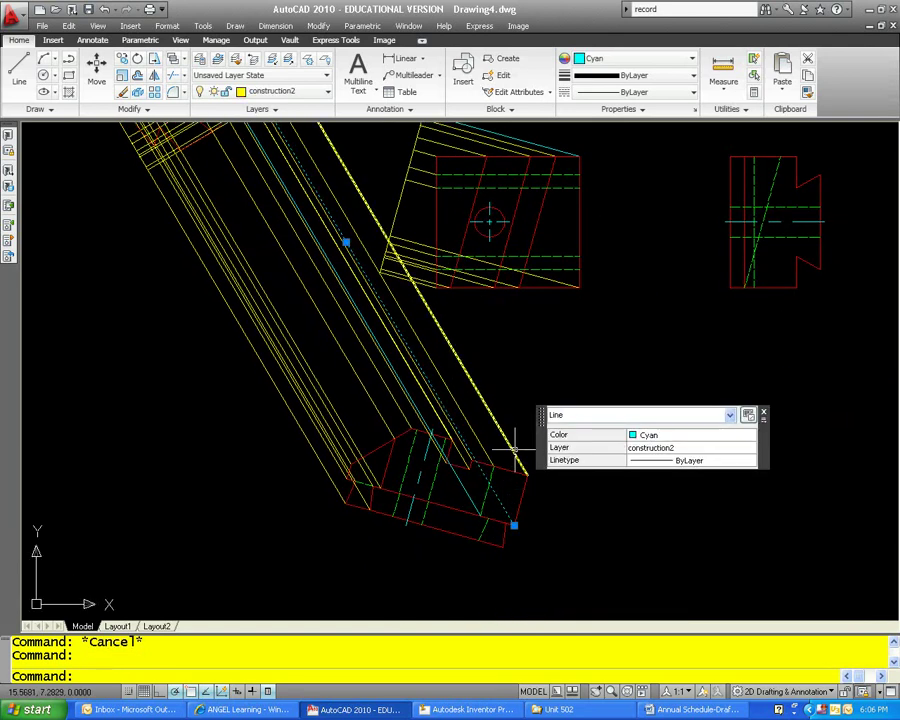
{"action": "key", "text": "Return"}
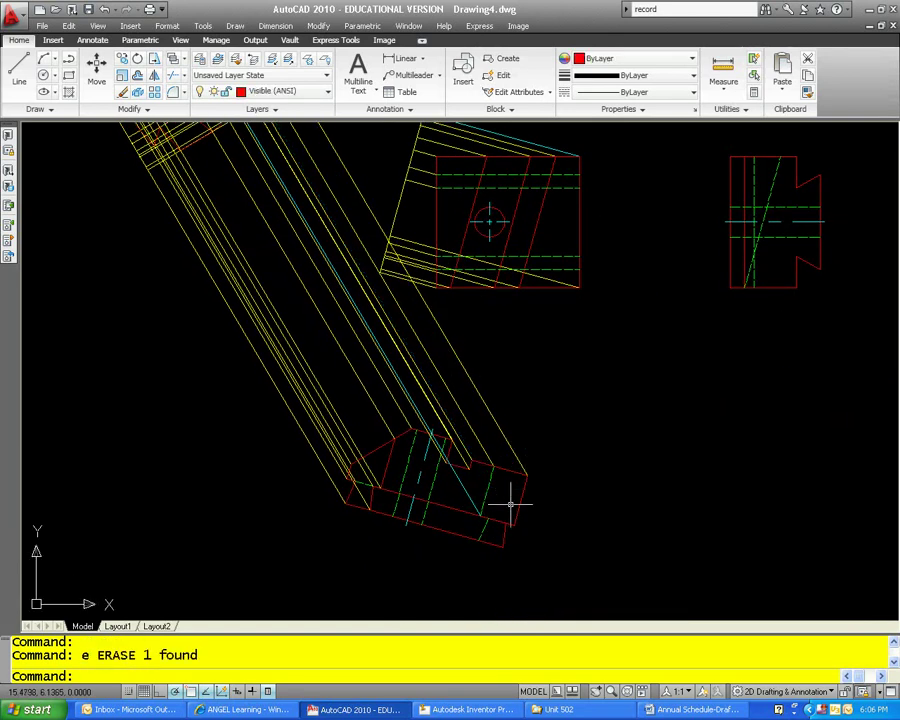
Step: Change the color of the projection line ending at the lower end of the block's short left edge in the primary auxiliary view to Cyan
{"action": "middle_click_drag", "start_coordinate": [523, 480], "coordinate": [609, 587]}
{"action": "mouse_move", "coordinate": [535, 418]}
{"action": "middle_mouse_down"}
{"action": "mouse_move", "coordinate": [581, 518]}
{"action": "mouse_move", "coordinate": [512, 342]}
{"action": "mouse_move", "coordinate": [585, 515]}
{"action": "mouse_move", "coordinate": [552, 405]}
{"action": "middle_mouse_up"}
{"action": "scroll", "coordinate": [565, 425], "scroll_direction": "up", "scroll_amount": 5}
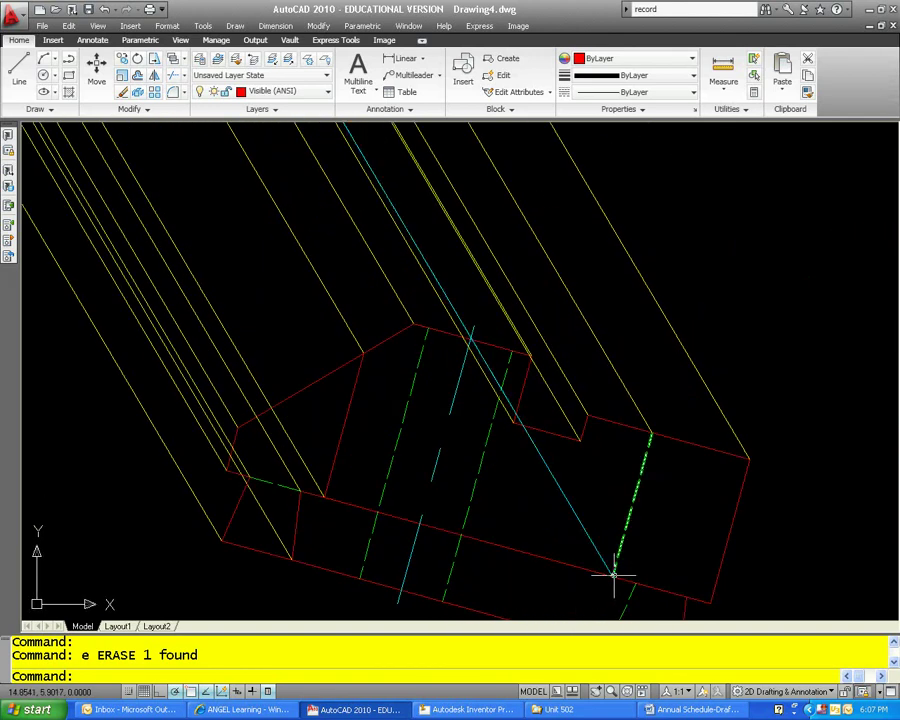
{"action": "scroll", "coordinate": [613, 572], "scroll_direction": "down", "scroll_amount": 5}
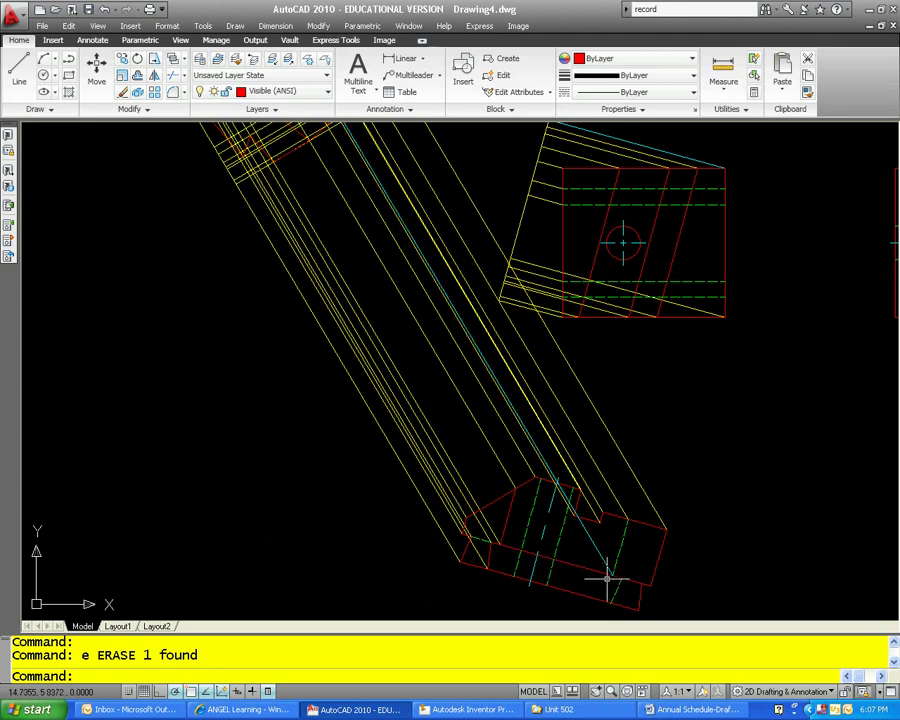
{"action": "left_click", "coordinate": [605, 567]}
{"action": "scroll", "coordinate": [455, 505], "scroll_direction": "up", "scroll_amount": 3}
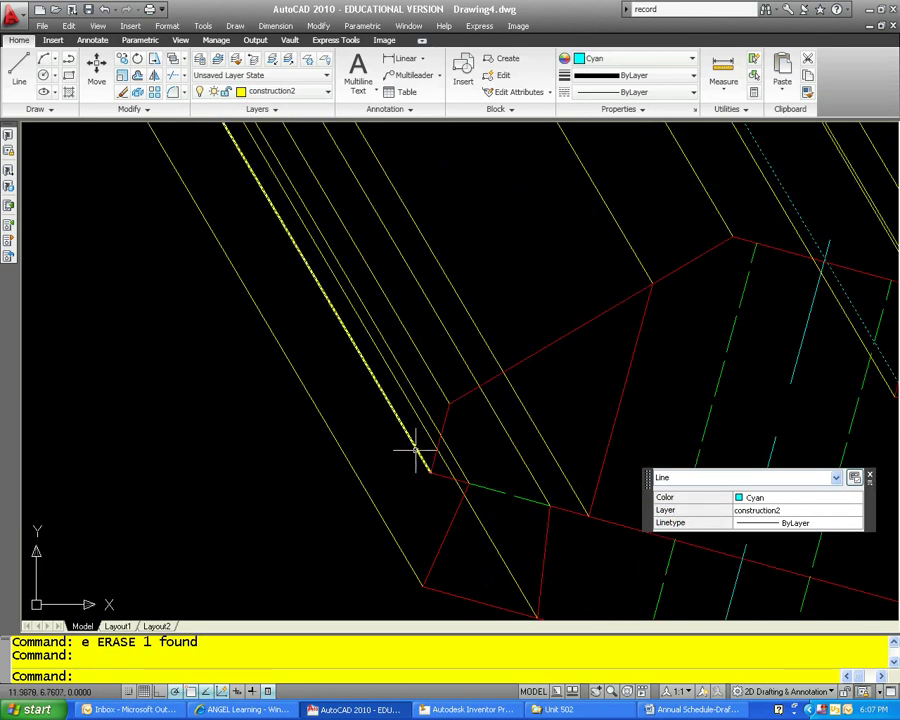
{"action": "left_click", "coordinate": [415, 450]}
{"action": "left_click", "coordinate": [648, 383]}
{"action": "left_click", "coordinate": [605, 432]}
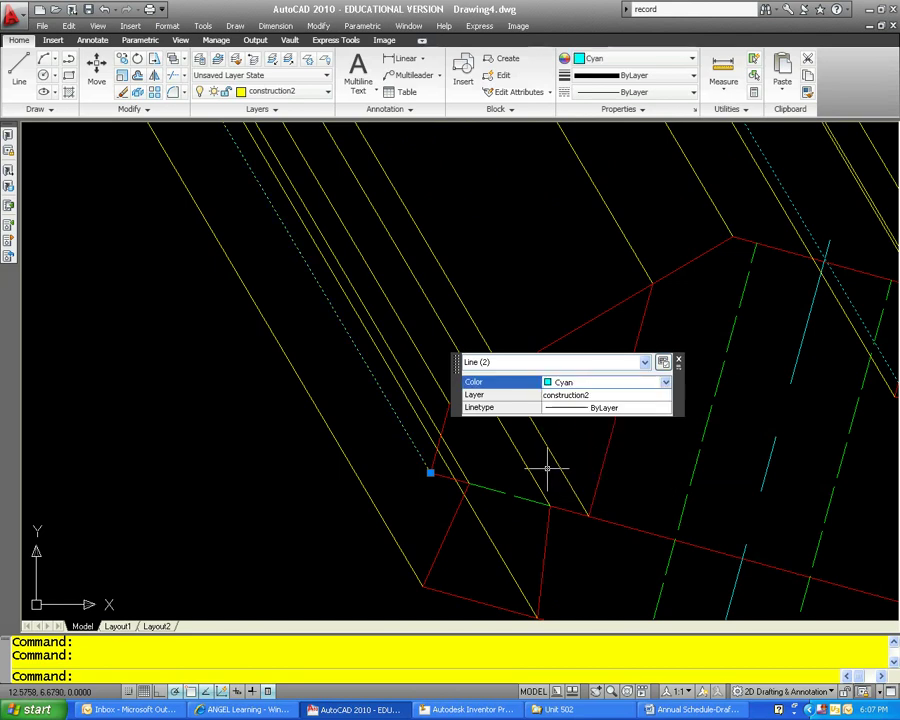
{"action": "key", "text": "Escape"}
{"action": "left_click", "coordinate": [425, 465]}
{"action": "key", "text": "Escape"}
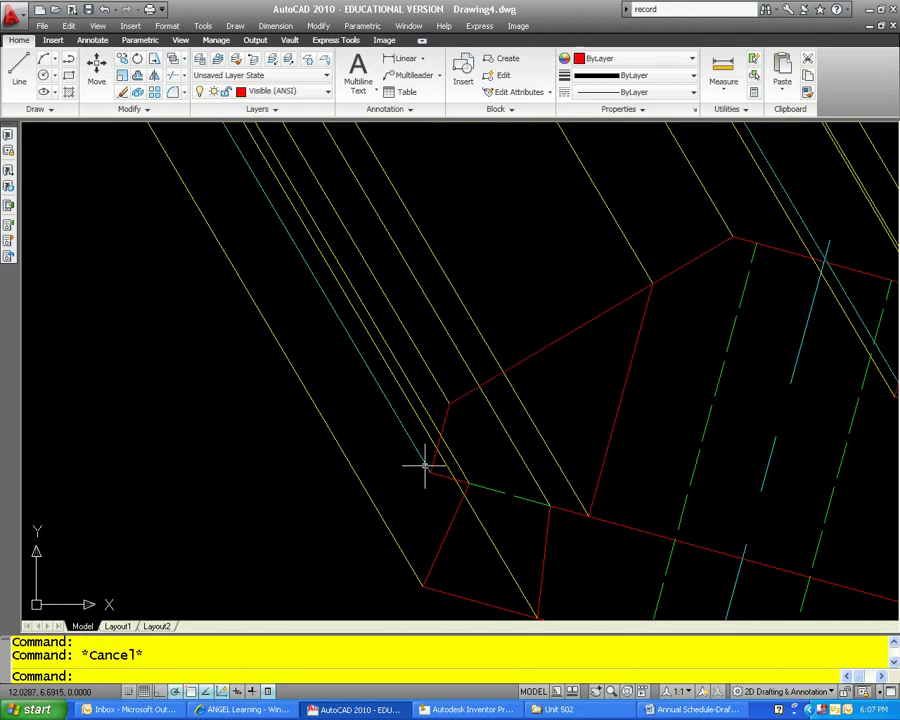
Step: Draw a polyline along the secondary auxiliary view's outermost construction line, from the existing outline corner to the right cyan projection line
{"action": "scroll", "coordinate": [425, 465], "scroll_direction": "down", "scroll_amount": 2}
{"action": "scroll", "coordinate": [425, 465], "scroll_direction": "down", "scroll_amount": 1}
{"action": "middle_click_drag", "start_coordinate": [368, 320], "coordinate": [631, 606]}
{"action": "key", "text": "Escape"}
{"action": "middle_click_drag", "start_coordinate": [627, 492], "coordinate": [570, 464]}
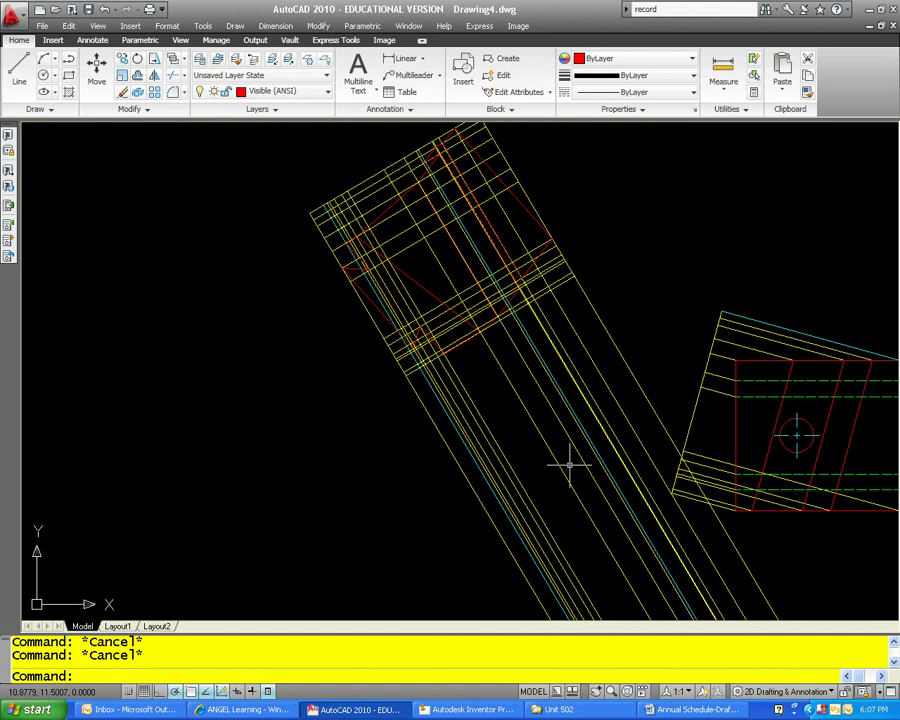
{"action": "type", "text": "pl"}
{"action": "key", "text": "Return"}
{"action": "scroll", "coordinate": [635, 418], "scroll_direction": "up", "scroll_amount": 5}
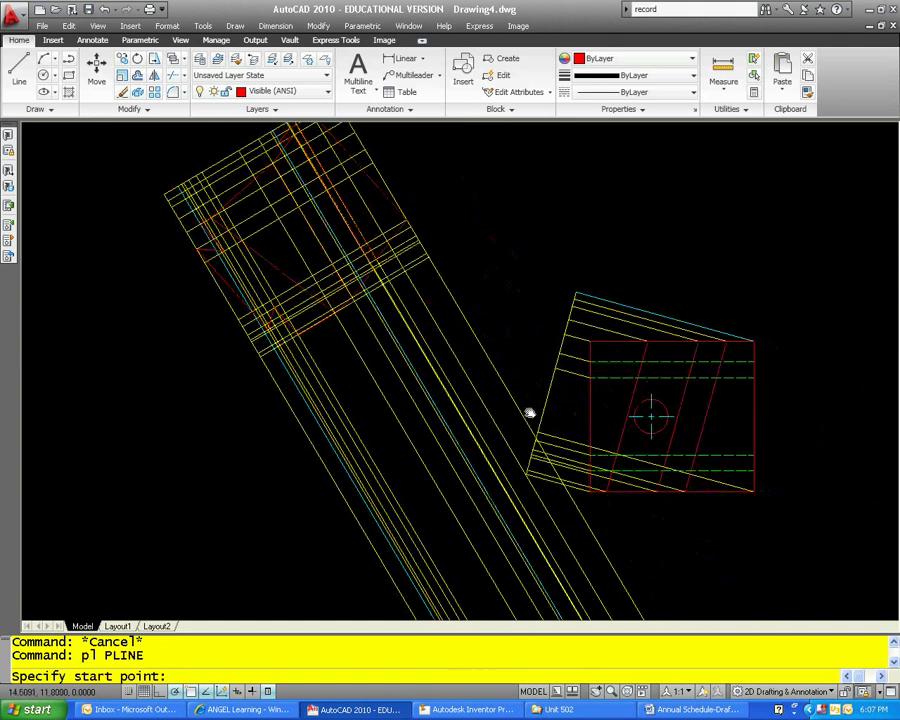
{"action": "scroll", "coordinate": [714, 346], "scroll_direction": "down", "scroll_amount": 2}
{"action": "mouse_move", "coordinate": [715, 346]}
{"action": "middle_mouse_down"}
{"action": "mouse_move", "coordinate": [772, 446]}
{"action": "mouse_move", "coordinate": [595, 352]}
{"action": "middle_mouse_up"}
{"action": "scroll", "coordinate": [595, 352], "scroll_direction": "down", "scroll_amount": 2}
{"action": "scroll", "coordinate": [802, 375], "scroll_direction": "up", "scroll_amount": 3}
{"action": "scroll", "coordinate": [712, 341], "scroll_direction": "down", "scroll_amount": 2}
{"action": "middle_click_drag", "start_coordinate": [351, 260], "coordinate": [502, 394]}
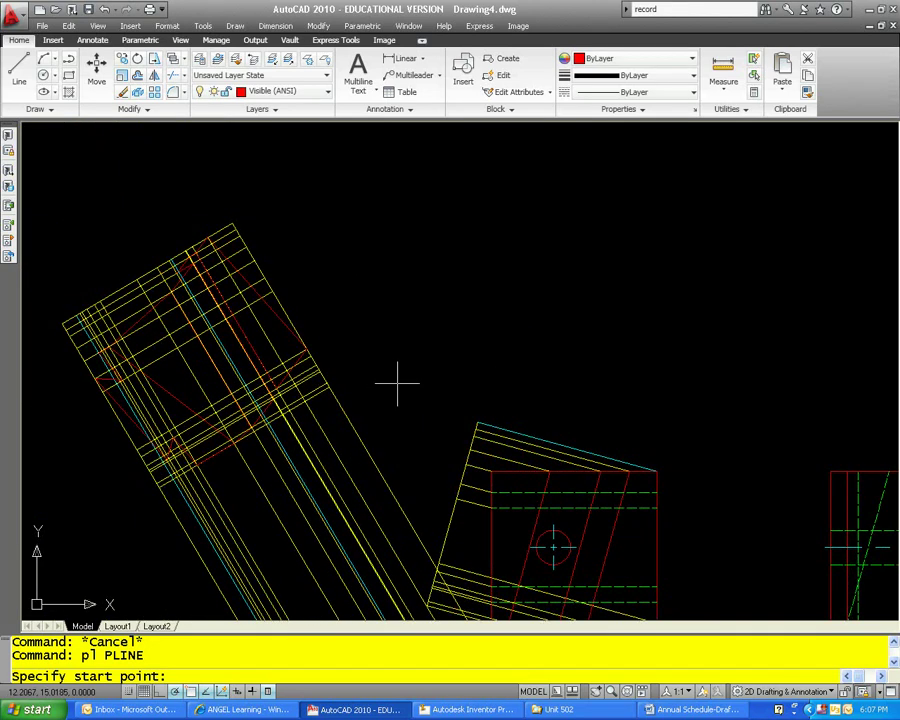
{"action": "scroll", "coordinate": [201, 241], "scroll_direction": "up", "scroll_amount": 4}
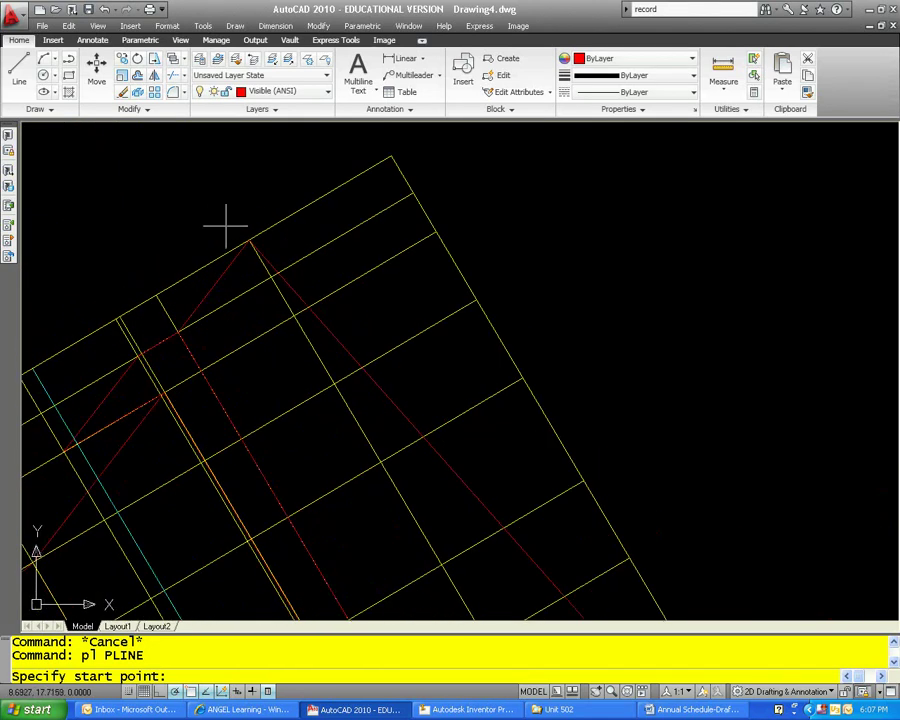
{"action": "scroll", "coordinate": [266, 247], "scroll_direction": "down", "scroll_amount": 3}
{"action": "middle_click_drag", "start_coordinate": [546, 396], "coordinate": [455, 274]}
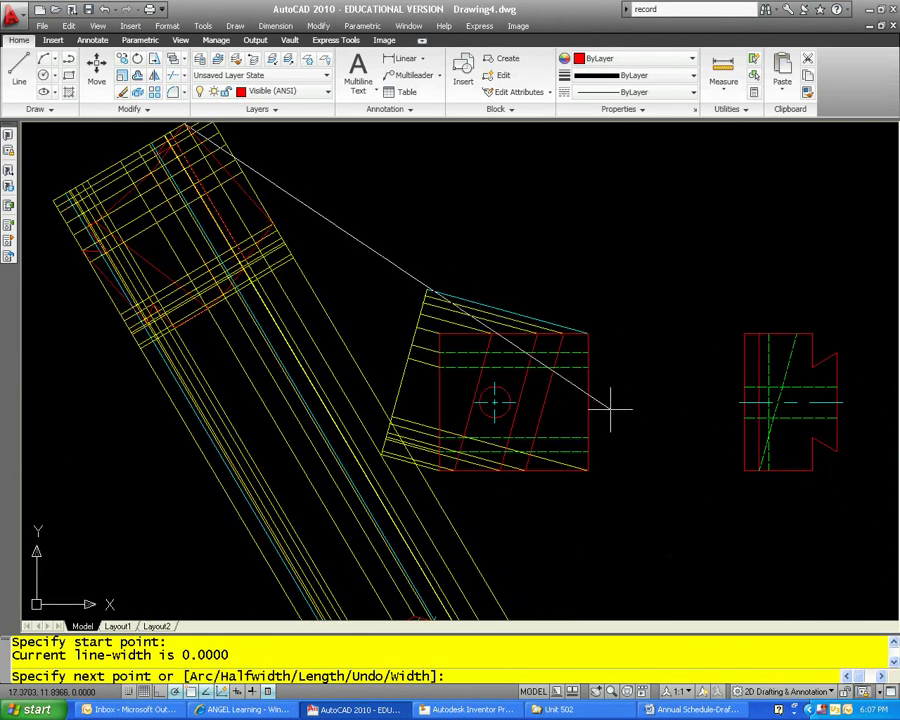
{"action": "middle_click_drag", "start_coordinate": [615, 406], "coordinate": [570, 180]}
{"action": "scroll", "coordinate": [464, 454], "scroll_direction": "up", "scroll_amount": 4}
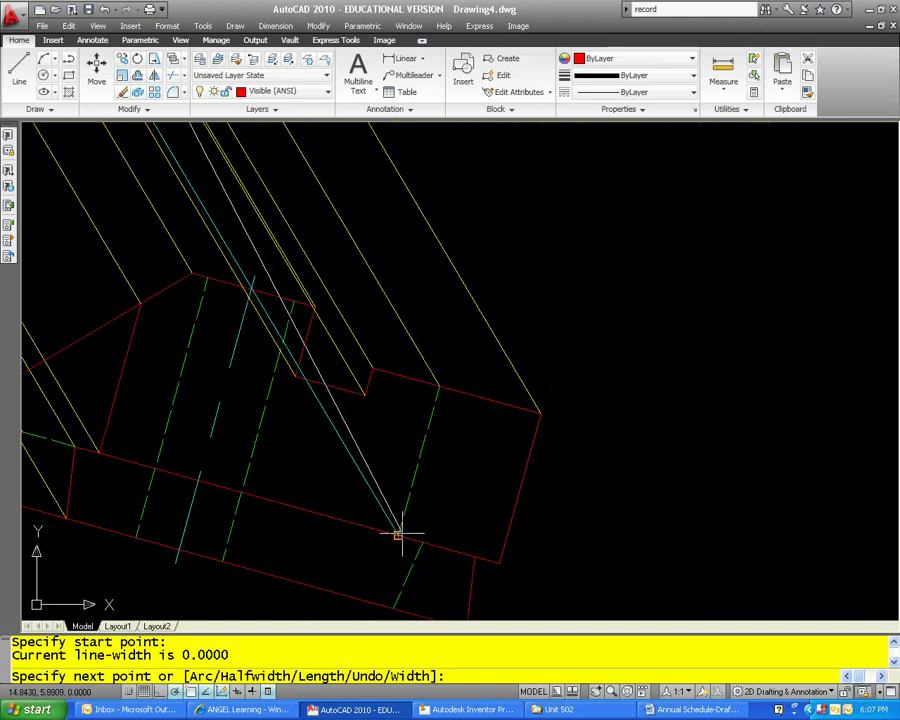
{"action": "scroll", "coordinate": [294, 287], "scroll_direction": "down", "scroll_amount": 2}
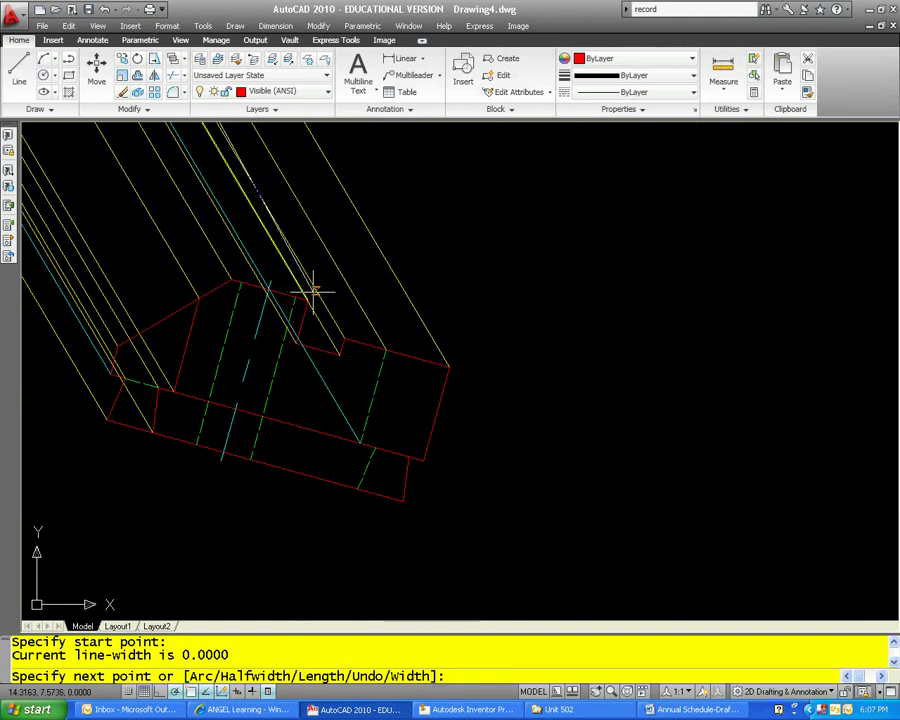
{"action": "middle_click_drag", "start_coordinate": [267, 221], "coordinate": [546, 548]}
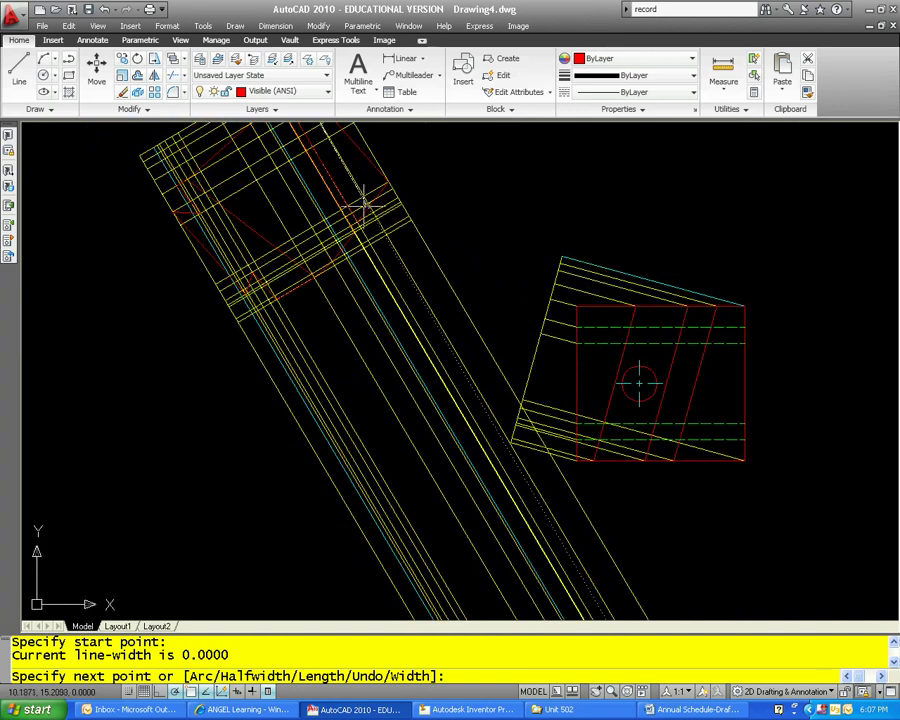
{"action": "middle_click_drag", "start_coordinate": [376, 221], "coordinate": [430, 380]}
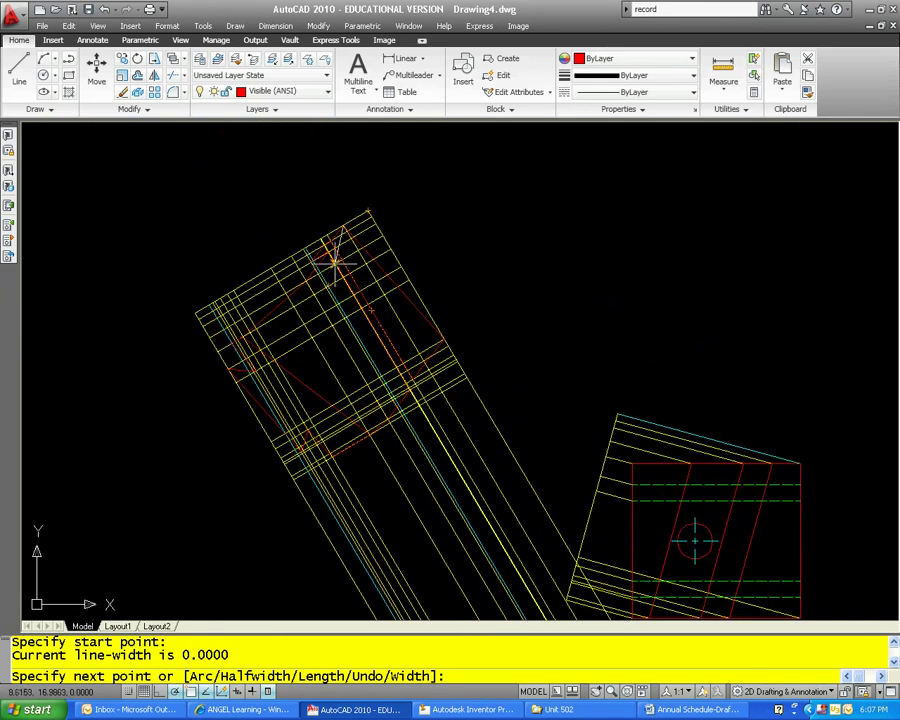
{"action": "scroll", "coordinate": [333, 260], "scroll_direction": "up", "scroll_amount": 1}
{"action": "middle_click_drag", "start_coordinate": [438, 315], "coordinate": [269, 245]}
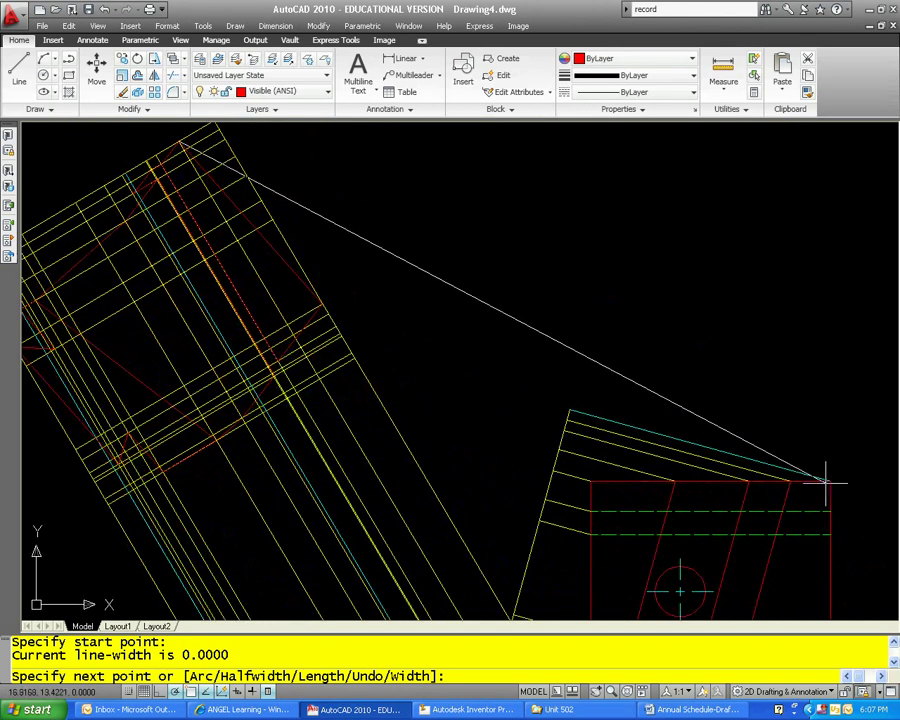
{"action": "middle_click_drag", "start_coordinate": [225, 215], "coordinate": [323, 288]}
{"action": "scroll", "coordinate": [225, 248], "scroll_direction": "up", "scroll_amount": 3}
{"action": "left_click", "coordinate": [222, 241]}
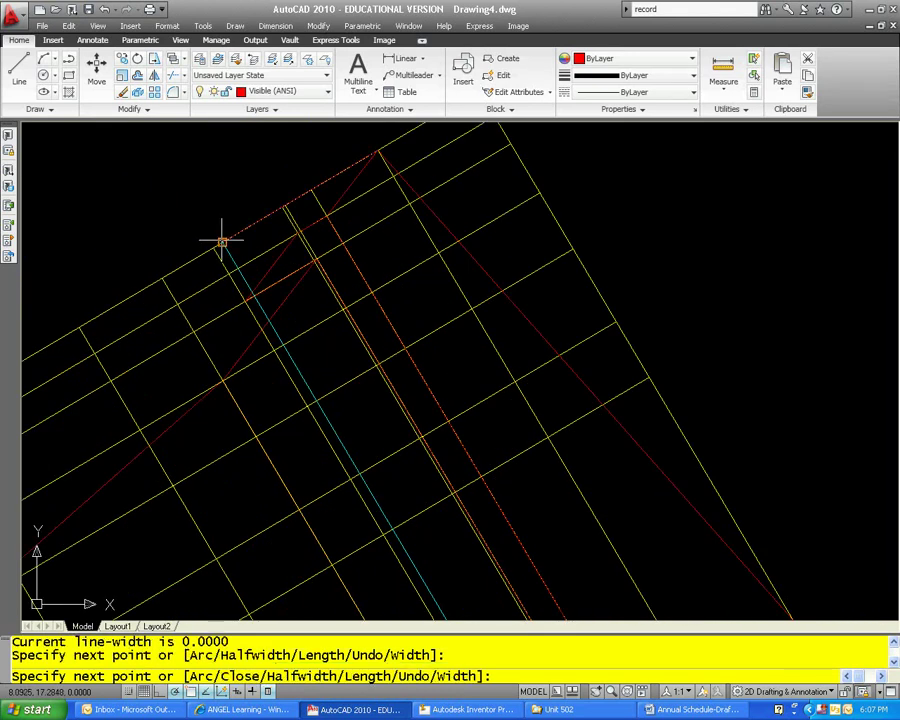
Step: Compare the front view's top edge with the primary auxiliary view's left cyan projection line to locate the next corner, and end the polyline
{"action": "scroll", "coordinate": [331, 292], "scroll_direction": "down", "scroll_amount": 3}
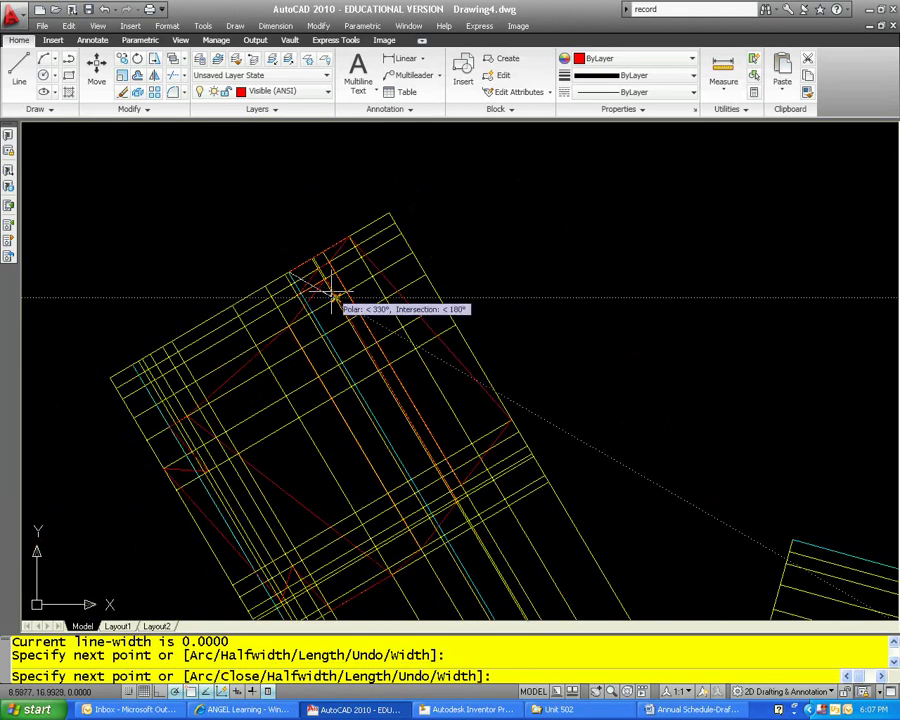
{"action": "scroll", "coordinate": [327, 295], "scroll_direction": "down", "scroll_amount": 2}
{"action": "middle_click_drag", "start_coordinate": [426, 327], "coordinate": [340, 215]}
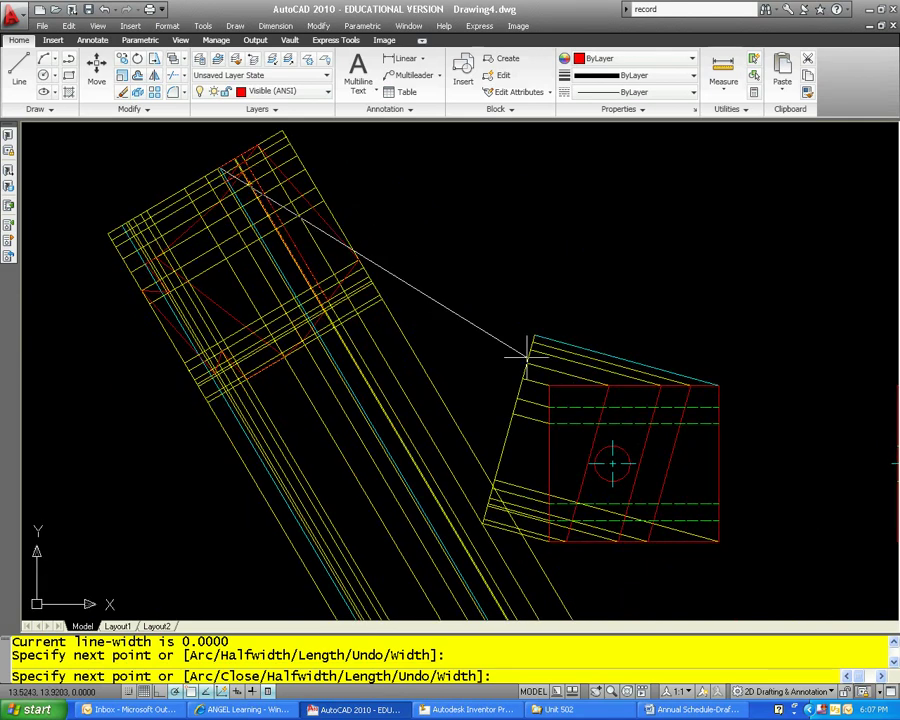
{"action": "scroll", "coordinate": [700, 450], "scroll_direction": "up", "scroll_amount": 4}
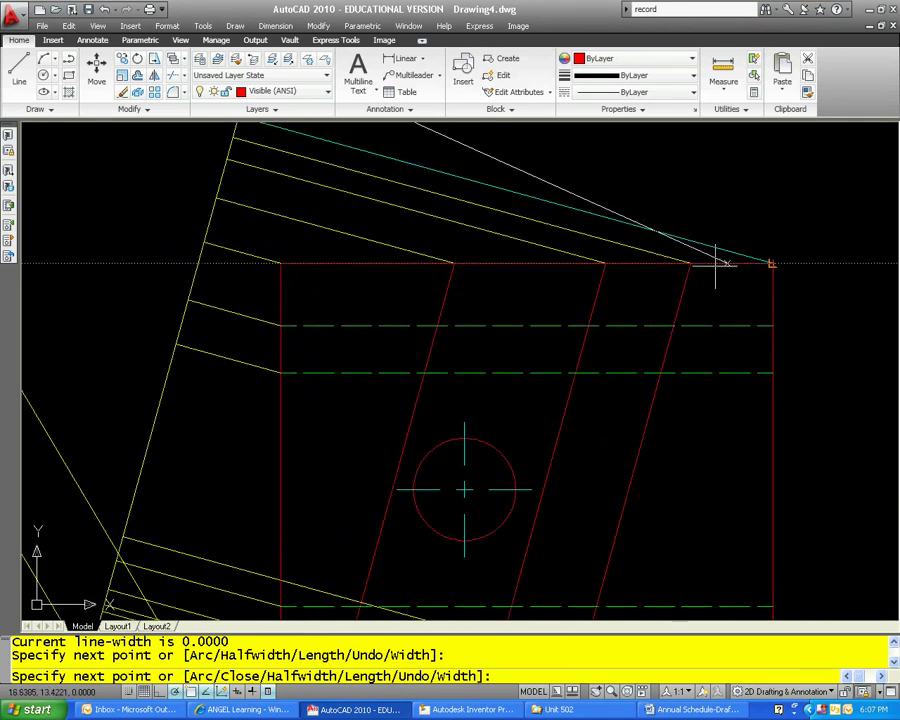
{"action": "scroll", "coordinate": [295, 263], "scroll_direction": "down", "scroll_amount": 2}
{"action": "scroll", "coordinate": [394, 362], "scroll_direction": "down", "scroll_amount": 1}
{"action": "middle_click_drag", "start_coordinate": [400, 363], "coordinate": [462, 287]}
{"action": "scroll", "coordinate": [380, 478], "scroll_direction": "up", "scroll_amount": 1}
{"action": "scroll", "coordinate": [287, 512], "scroll_direction": "up", "scroll_amount": 2}
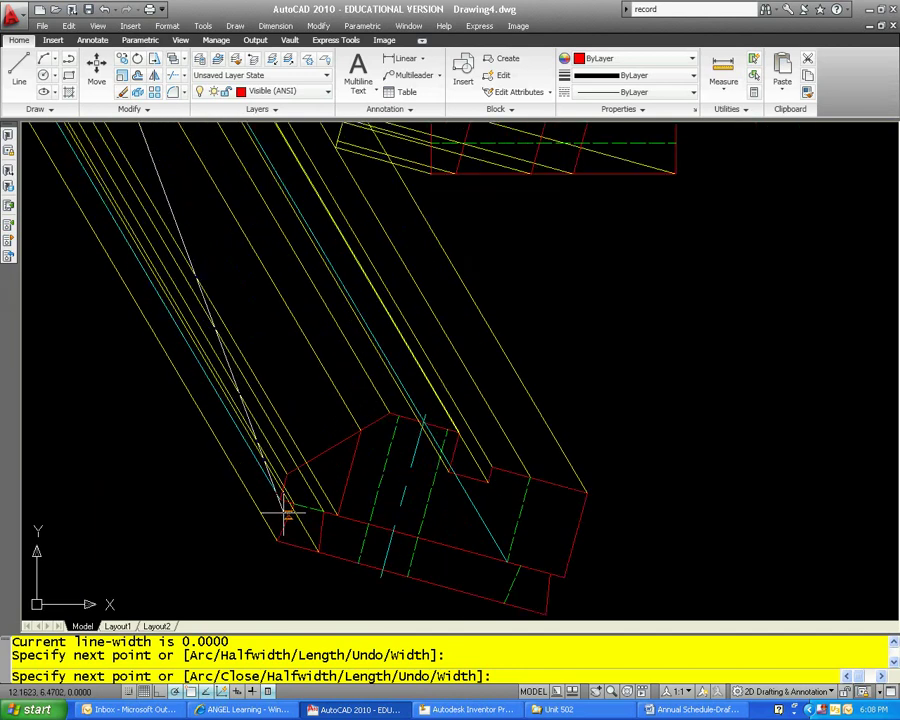
{"action": "scroll", "coordinate": [281, 503], "scroll_direction": "up", "scroll_amount": 3}
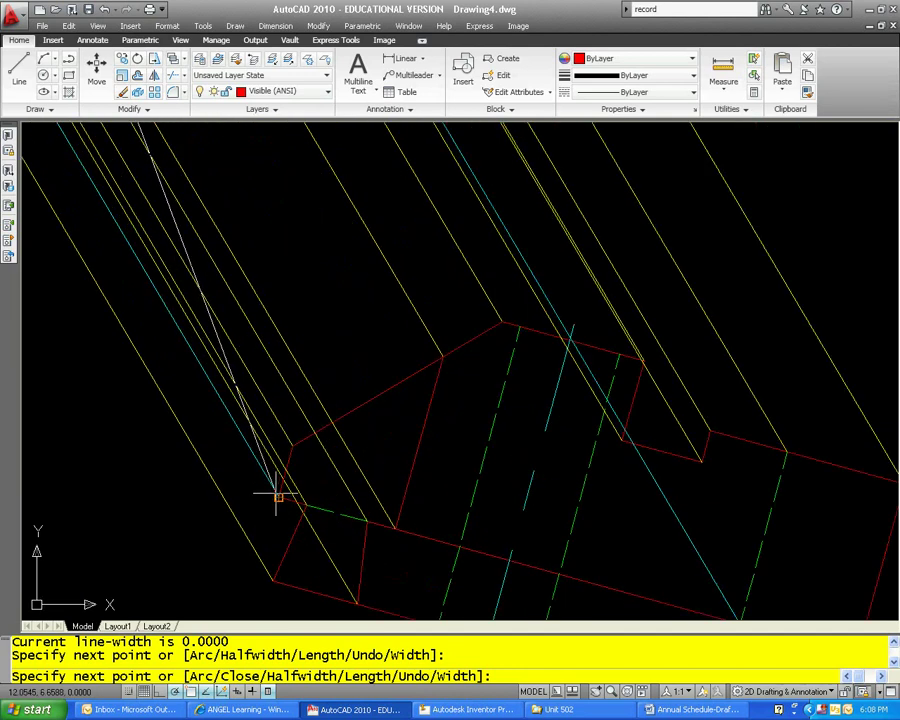
{"action": "scroll", "coordinate": [278, 494], "scroll_direction": "down", "scroll_amount": 5}
{"action": "middle_click_drag", "start_coordinate": [302, 481], "coordinate": [309, 500]}
{"action": "key", "text": "Escape"}
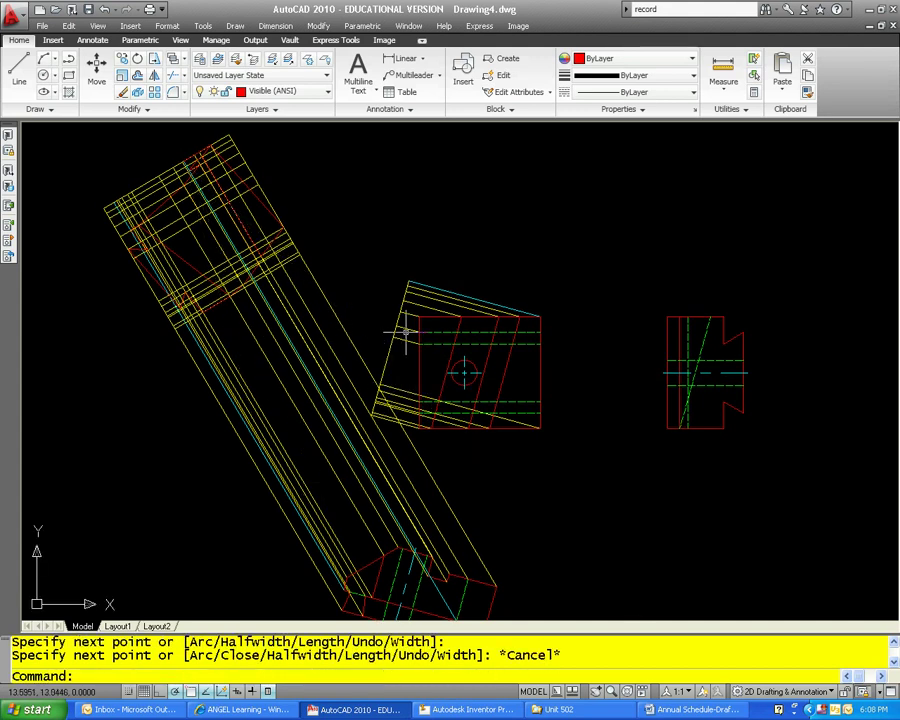
Step: Change the color of the short projection line at the front view's upper-left corner to Cyan
{"action": "left_click", "coordinate": [410, 314]}
{"action": "left_click", "coordinate": [658, 245]}
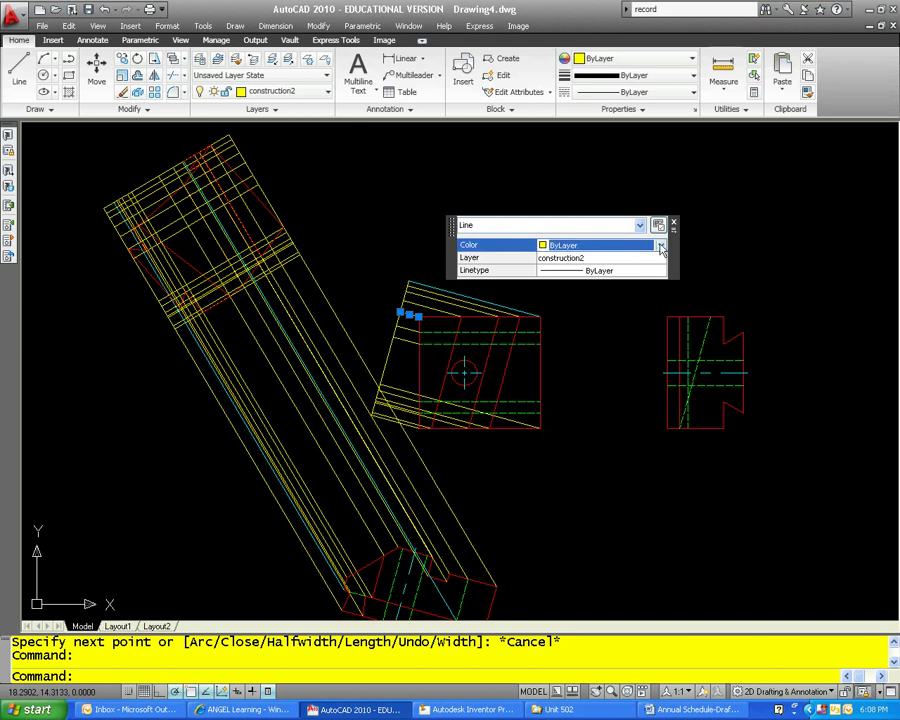
{"action": "left_click", "coordinate": [659, 245]}
{"action": "left_click", "coordinate": [615, 319]}
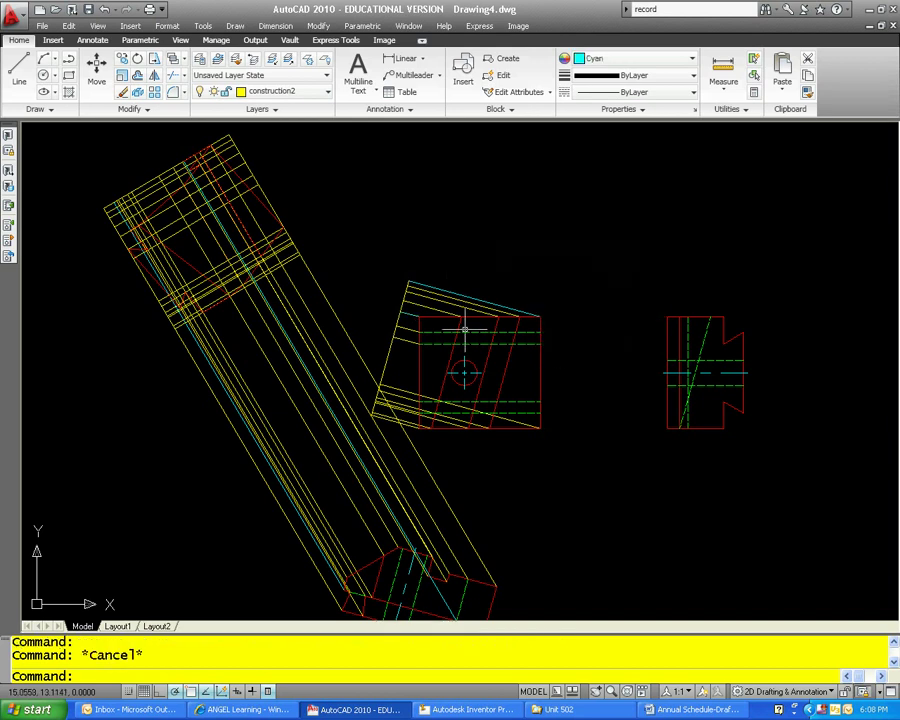
{"action": "key", "text": "Escape"}
Step: Change the color of the secondary auxiliary view's crosswise construction line matching the front view's upper-left corner to Cyan
{"action": "scroll", "coordinate": [470, 330], "scroll_direction": "up", "scroll_amount": 3}
{"action": "scroll", "coordinate": [481, 333], "scroll_direction": "up", "scroll_amount": 2}
{"action": "scroll", "coordinate": [525, 360], "scroll_direction": "up", "scroll_amount": 2}
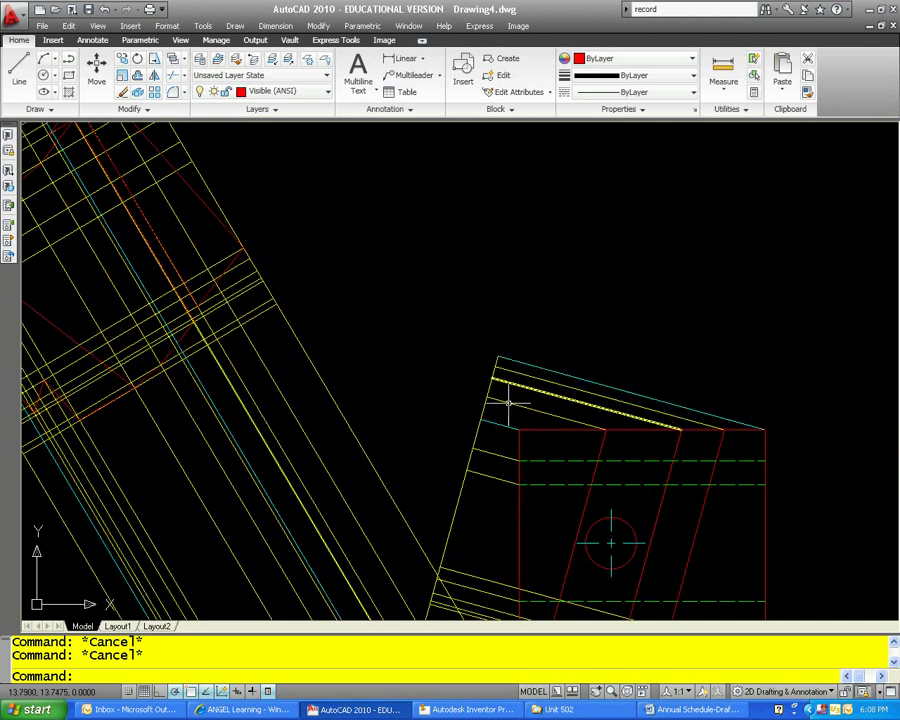
{"action": "middle_click_drag", "start_coordinate": [544, 436], "coordinate": [858, 501]}
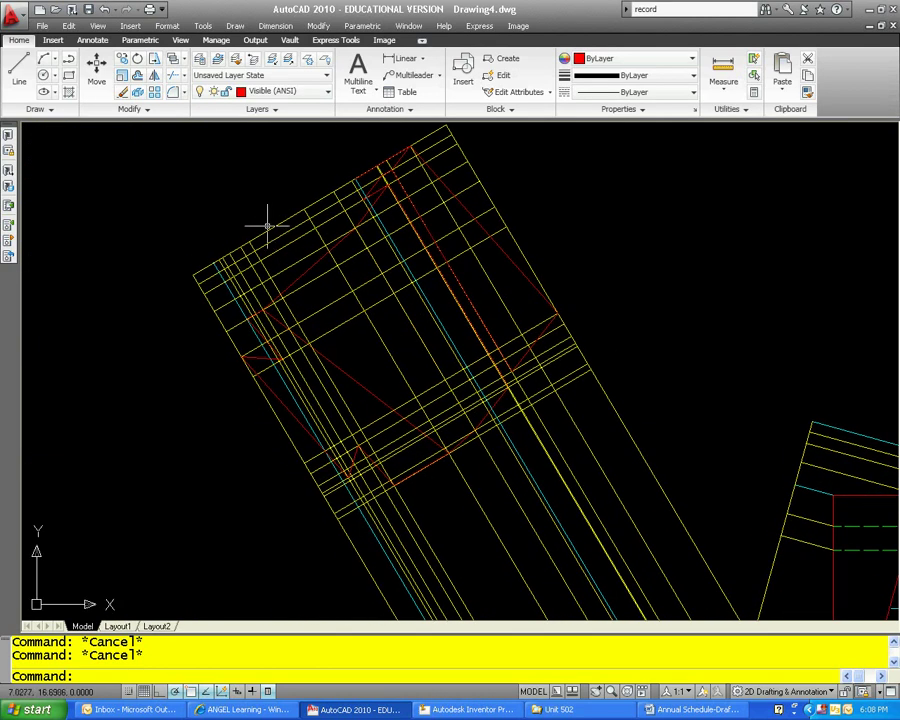
{"action": "left_click", "coordinate": [300, 287]}
{"action": "left_click", "coordinate": [512, 220]}
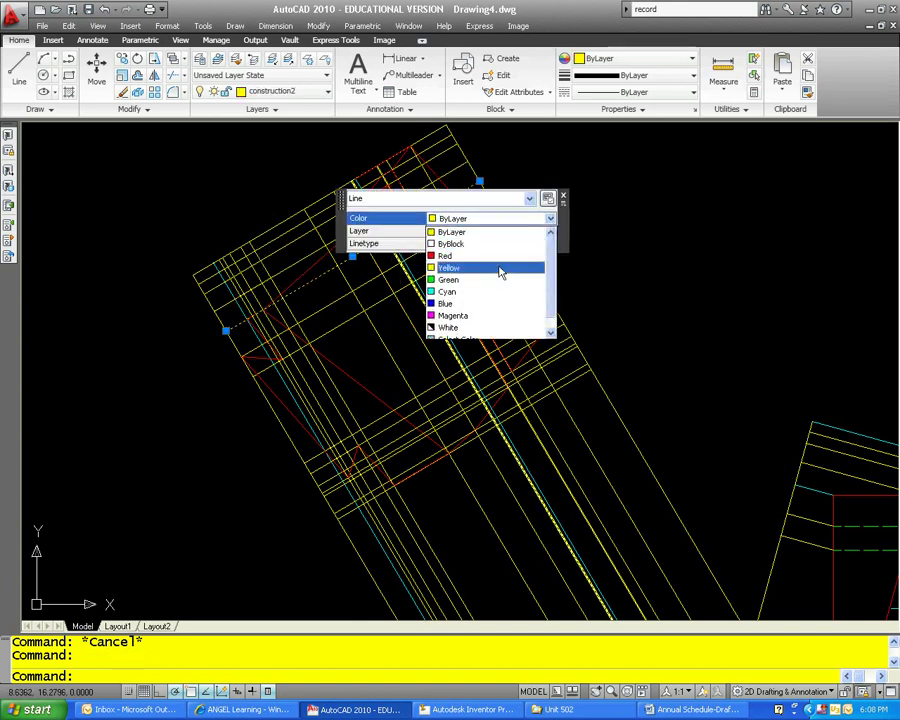
{"action": "left_click", "coordinate": [440, 290]}
{"action": "key", "text": "Escape"}
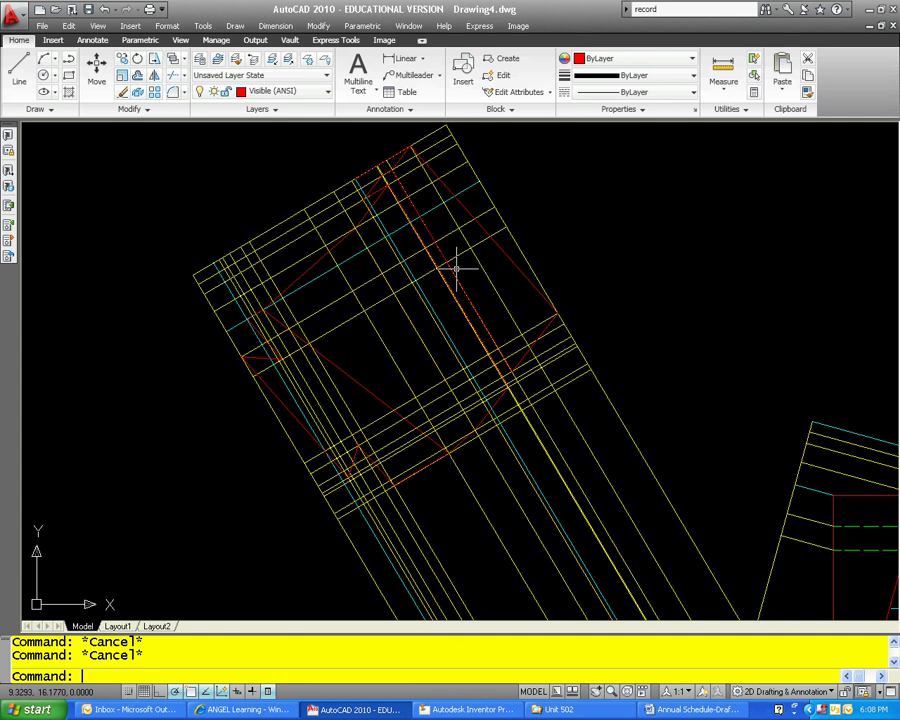
Step: Draw a polyline from the outer top edge's open left end to the corner where the left cyan projection line meets the crosswise cyan line
{"action": "type", "text": "pl"}
{"action": "key", "text": "Return"}
{"action": "scroll", "coordinate": [353, 177], "scroll_direction": "up", "scroll_amount": 5}
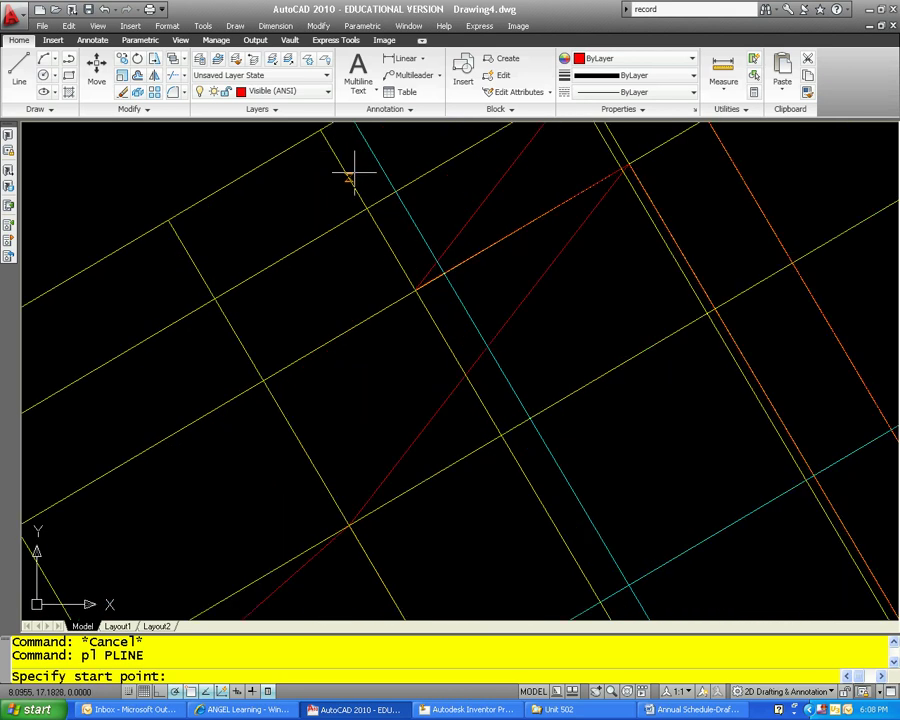
{"action": "left_click", "coordinate": [344, 206]}
{"action": "scroll", "coordinate": [450, 320], "scroll_direction": "down", "scroll_amount": 3}
{"action": "scroll", "coordinate": [515, 215], "scroll_direction": "up", "scroll_amount": 2}
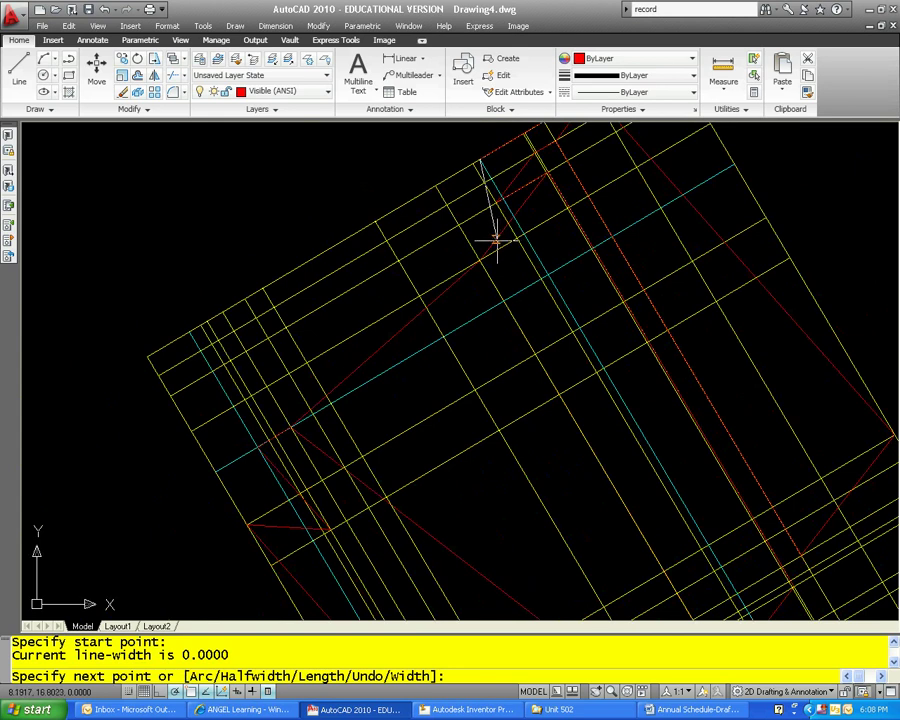
{"action": "scroll", "coordinate": [250, 468], "scroll_direction": "up", "scroll_amount": 3}
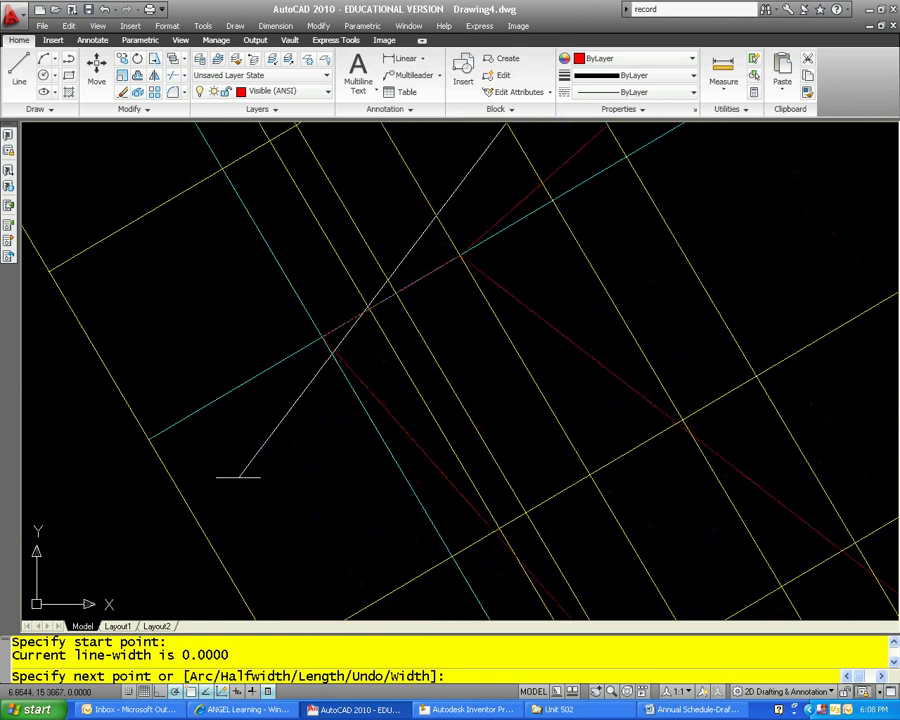
{"action": "left_click", "coordinate": [322, 337]}
{"action": "key", "text": "Escape"}
{"action": "scroll", "coordinate": [350, 382], "scroll_direction": "down", "scroll_amount": 4}
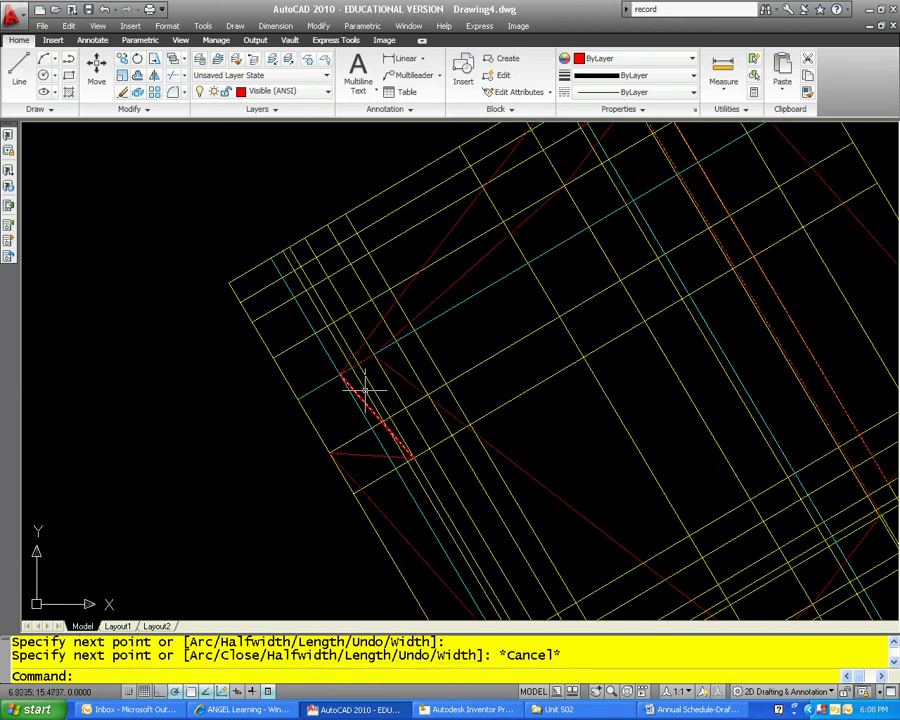
Step: Turn off the construction1 and construction2 layers so only the object lines of the views show
{"action": "middle_click_drag", "start_coordinate": [476, 430], "coordinate": [410, 403]}
{"action": "scroll", "coordinate": [317, 197], "scroll_direction": "down", "scroll_amount": 3}
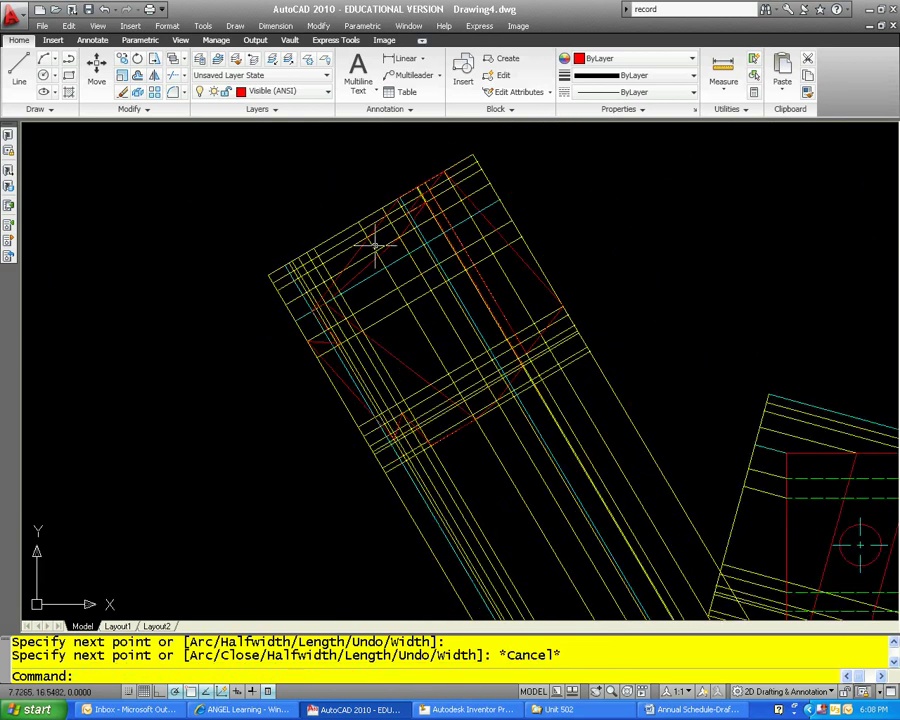
{"action": "left_click", "coordinate": [326, 91]}
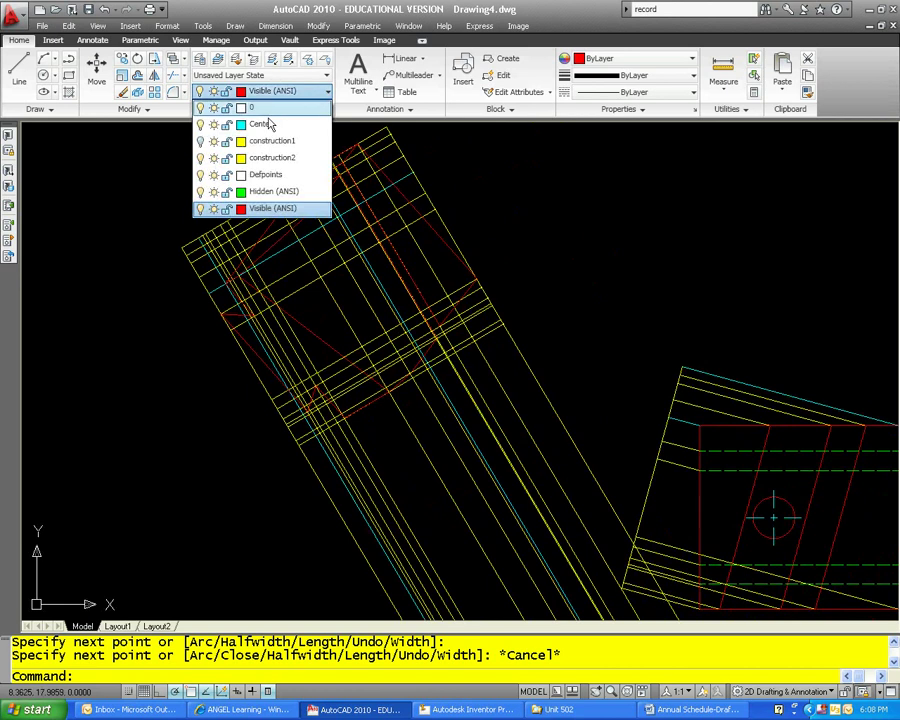
{"action": "left_click", "coordinate": [199, 142]}
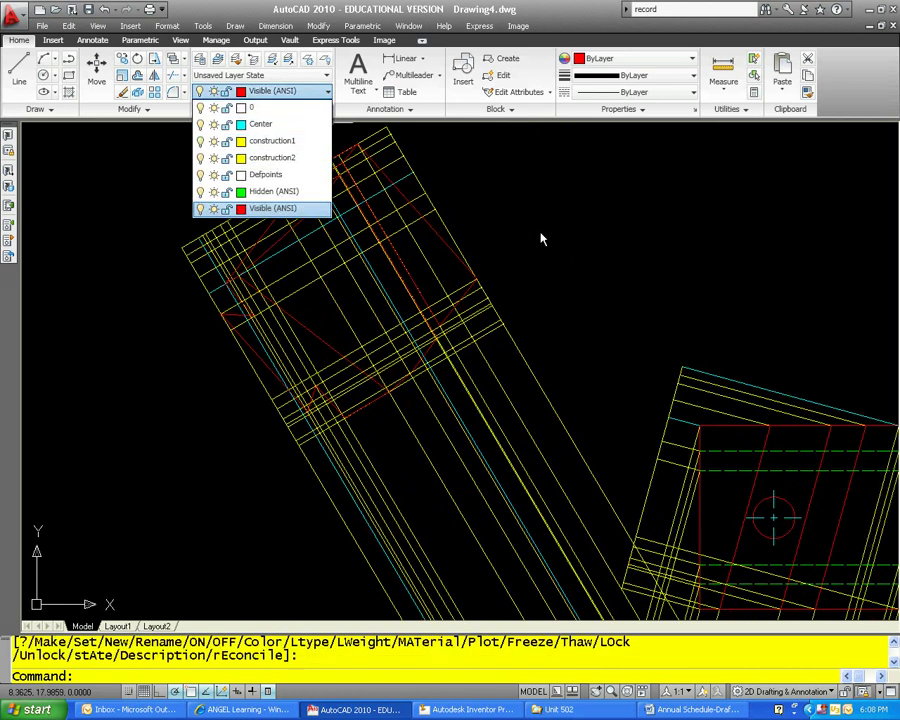
{"action": "left_click", "coordinate": [200, 142]}
{"action": "left_click", "coordinate": [200, 158]}
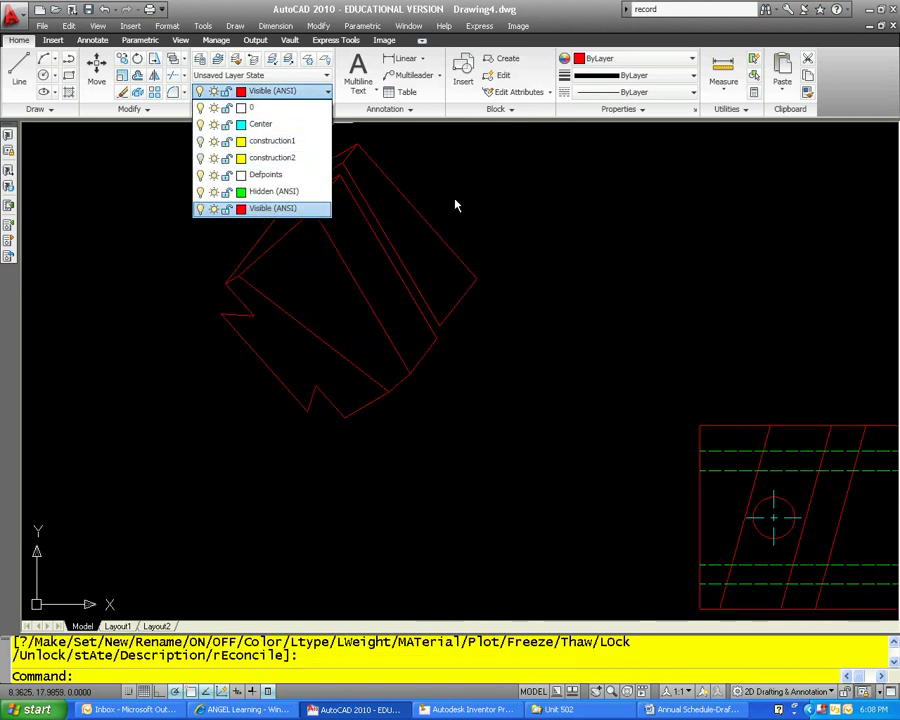
{"action": "key", "text": "Escape"}
{"action": "scroll", "coordinate": [532, 280], "scroll_direction": "up", "scroll_amount": 4}
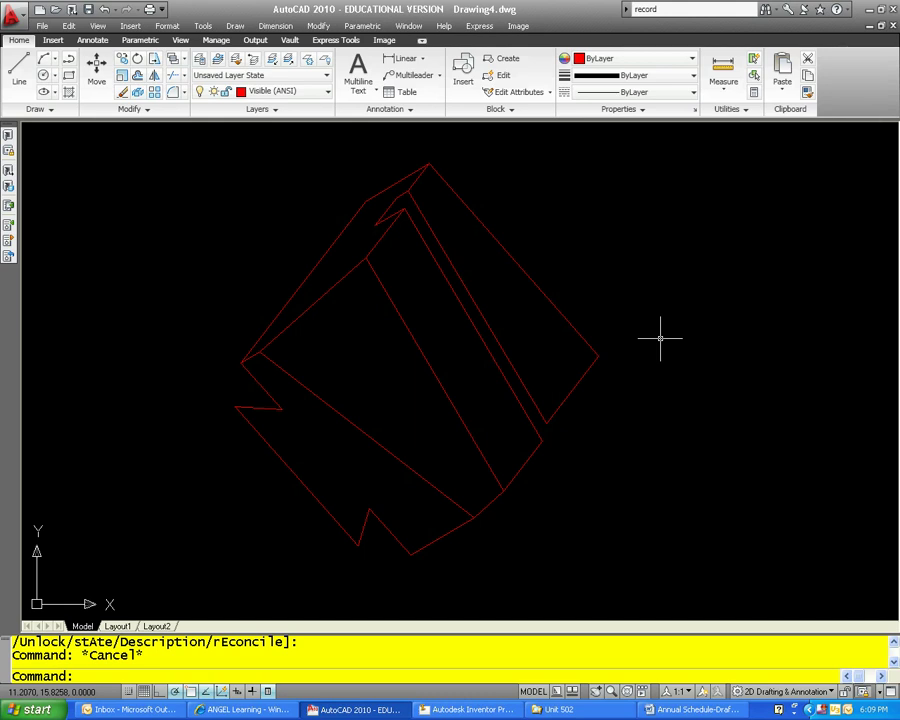
{"action": "key", "text": "Escape"}
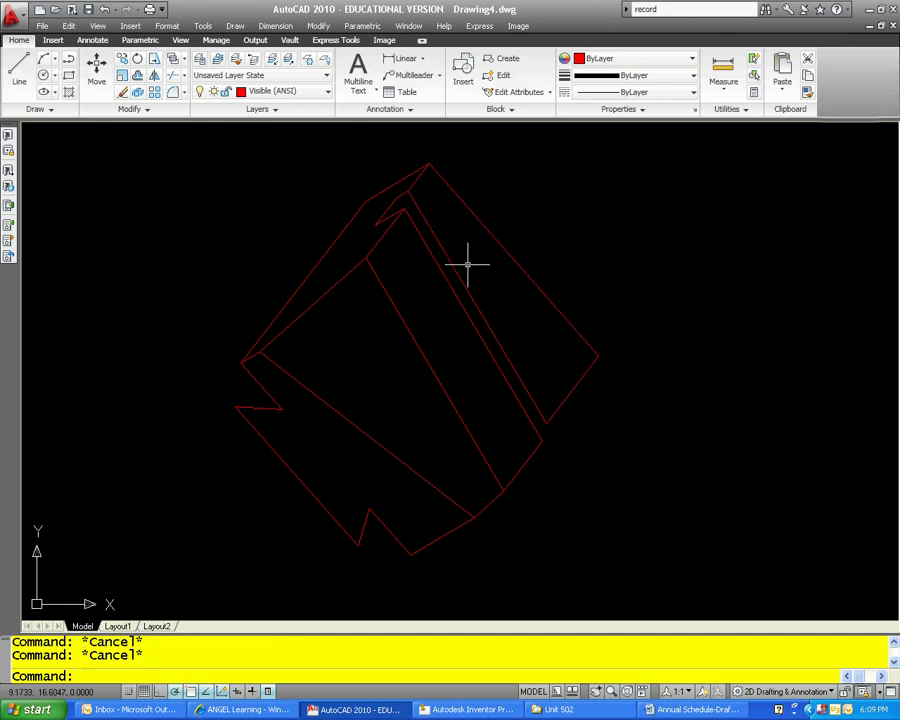
Step: Copy the slot-end polyline from the upper end of the secondary auxiliary view's long slot edge to that edge's lower end
{"action": "scroll", "coordinate": [467, 265], "scroll_direction": "down", "scroll_amount": 4}
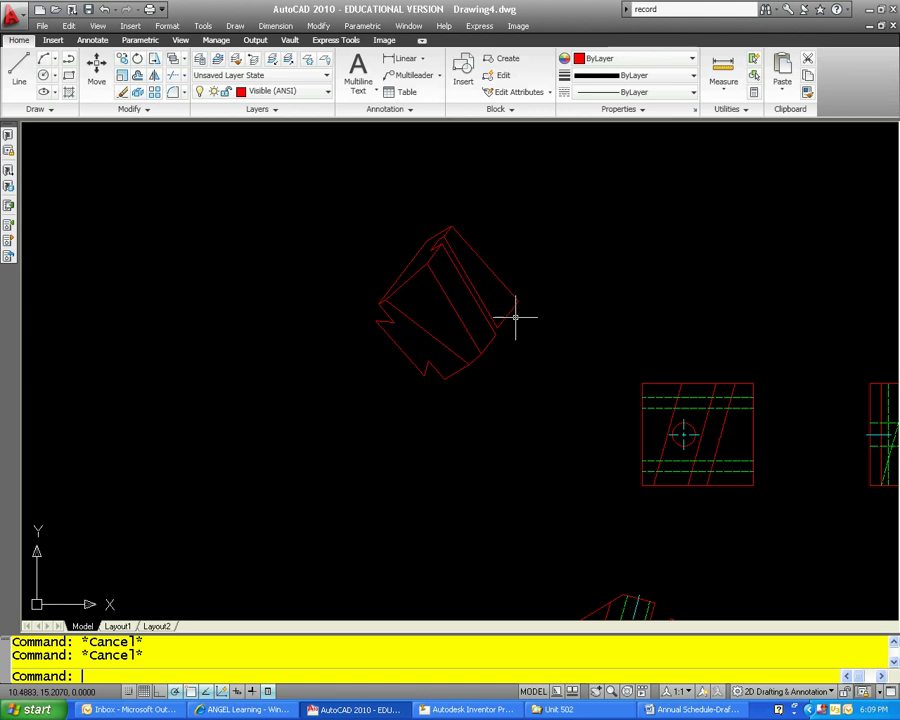
{"action": "type", "text": "cp"}
{"action": "key", "text": "Return"}
{"action": "mouse_move", "coordinate": [528, 337]}
{"action": "middle_mouse_down"}
{"action": "mouse_move", "coordinate": [490, 262]}
{"action": "mouse_move", "coordinate": [515, 322]}
{"action": "middle_mouse_up"}
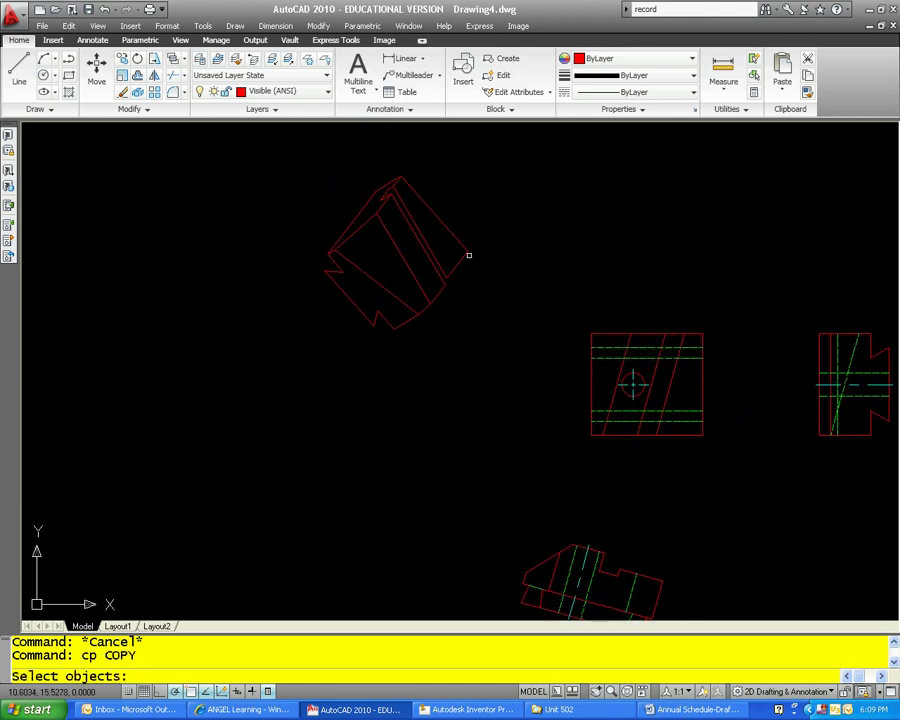
{"action": "middle_click_drag", "start_coordinate": [469, 255], "coordinate": [518, 346]}
{"action": "scroll", "coordinate": [452, 290], "scroll_direction": "up", "scroll_amount": 8}
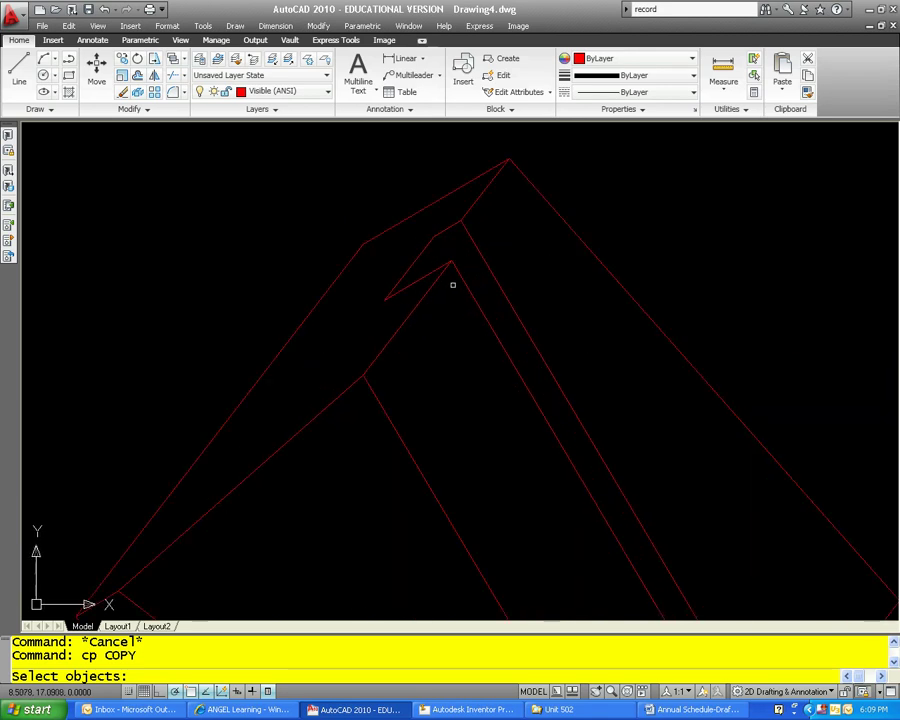
{"action": "left_click", "coordinate": [449, 229]}
{"action": "key", "text": "Return"}
{"action": "scroll", "coordinate": [454, 213], "scroll_direction": "up", "scroll_amount": 4}
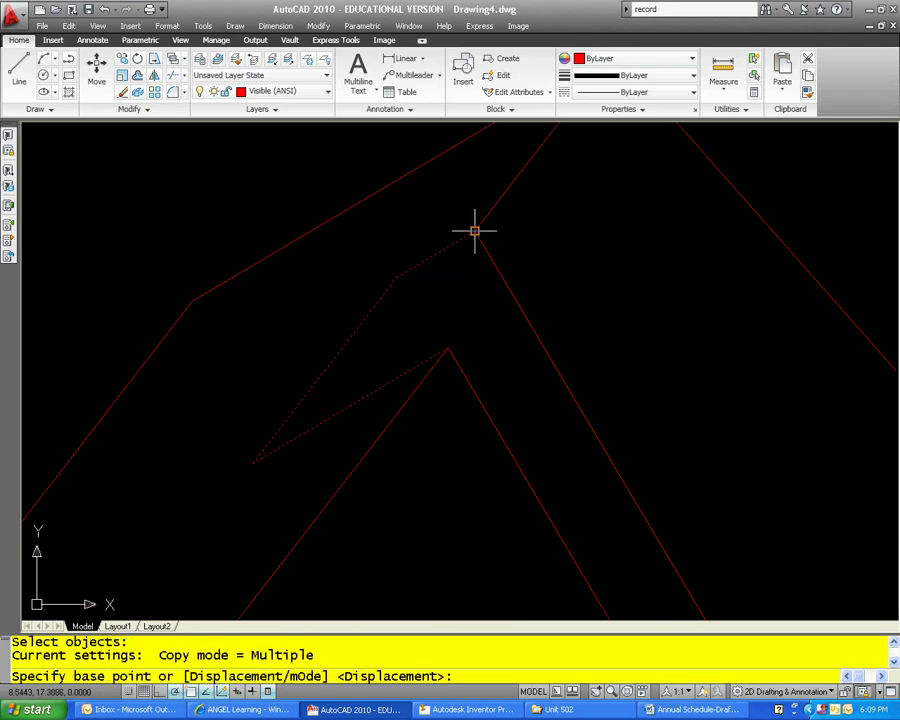
{"action": "left_click", "coordinate": [475, 231]}
{"action": "scroll", "coordinate": [498, 277], "scroll_direction": "down", "scroll_amount": 4}
{"action": "middle_click_drag", "start_coordinate": [557, 357], "coordinate": [464, 203]}
{"action": "scroll", "coordinate": [573, 382], "scroll_direction": "up", "scroll_amount": 4}
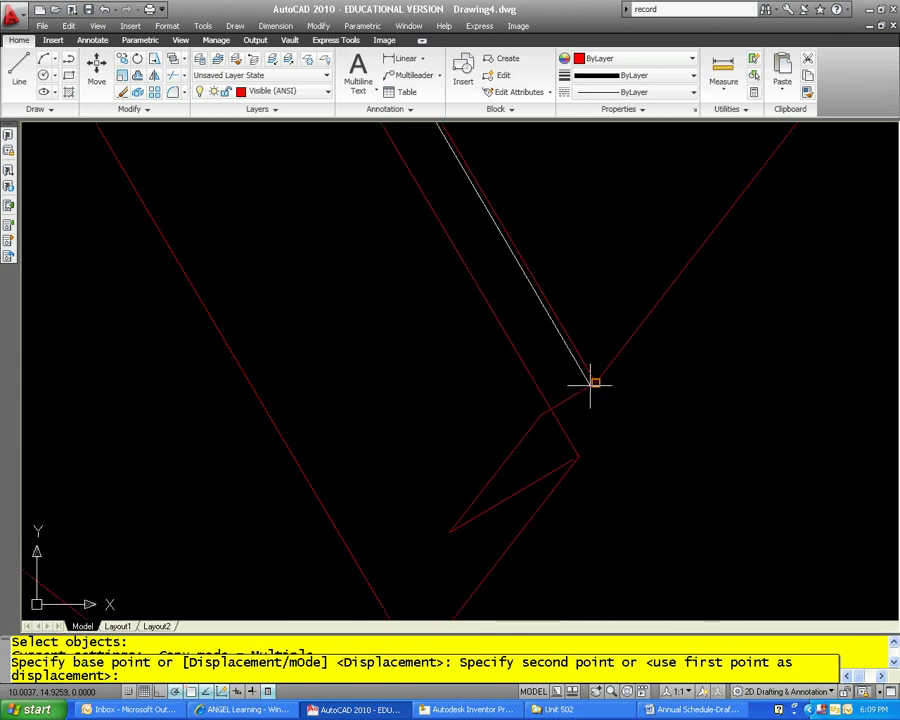
{"action": "left_click", "coordinate": [595, 382]}
{"action": "key", "text": "Escape"}
Step: Break the copied slot-end polyline where it crosses the inner long slot edge
{"action": "scroll", "coordinate": [590, 405], "scroll_direction": "up", "scroll_amount": 3}
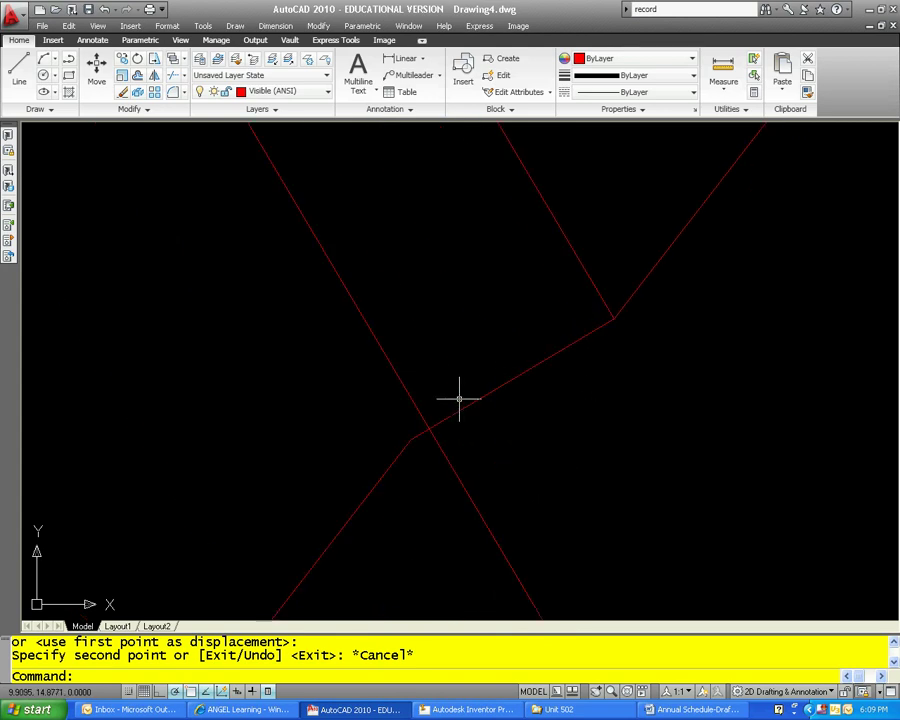
{"action": "middle_click_drag", "start_coordinate": [430, 428], "coordinate": [440, 414], "text": "shift"}
{"action": "key", "text": "Escape"}
{"action": "key", "text": "Escape"}
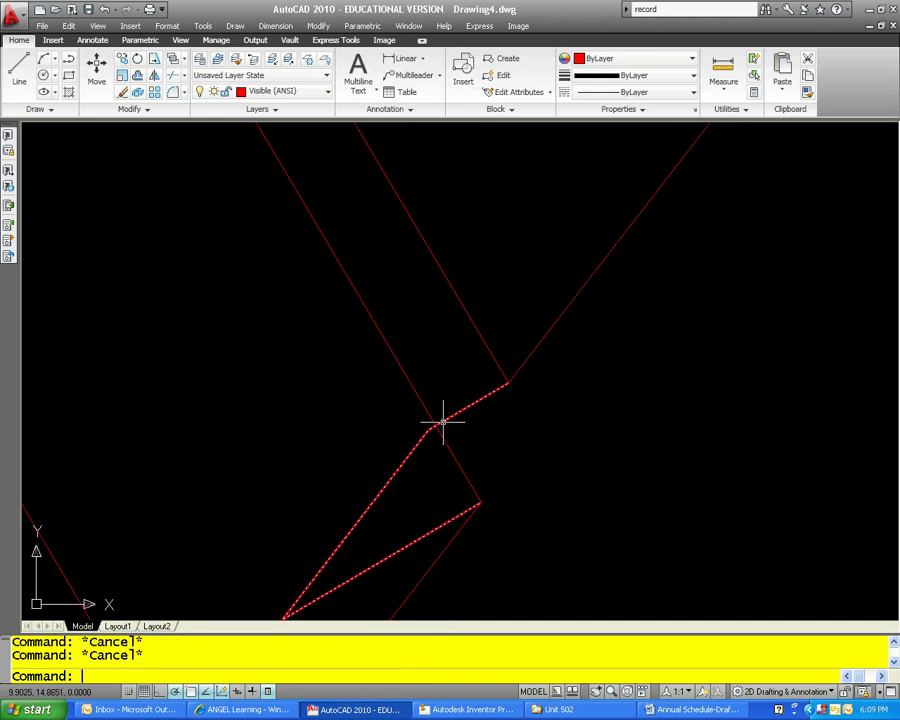
{"action": "type", "text": "br"}
{"action": "key", "text": "Return"}
{"action": "scroll", "coordinate": [443, 423], "scroll_direction": "up", "scroll_amount": 3}
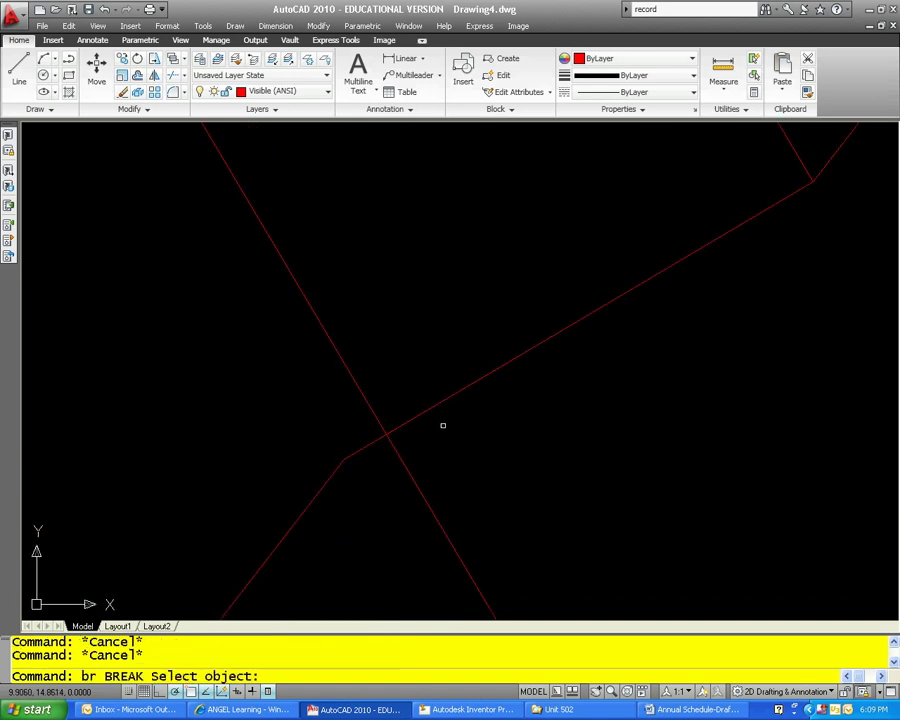
{"action": "left_click", "coordinate": [390, 425]}
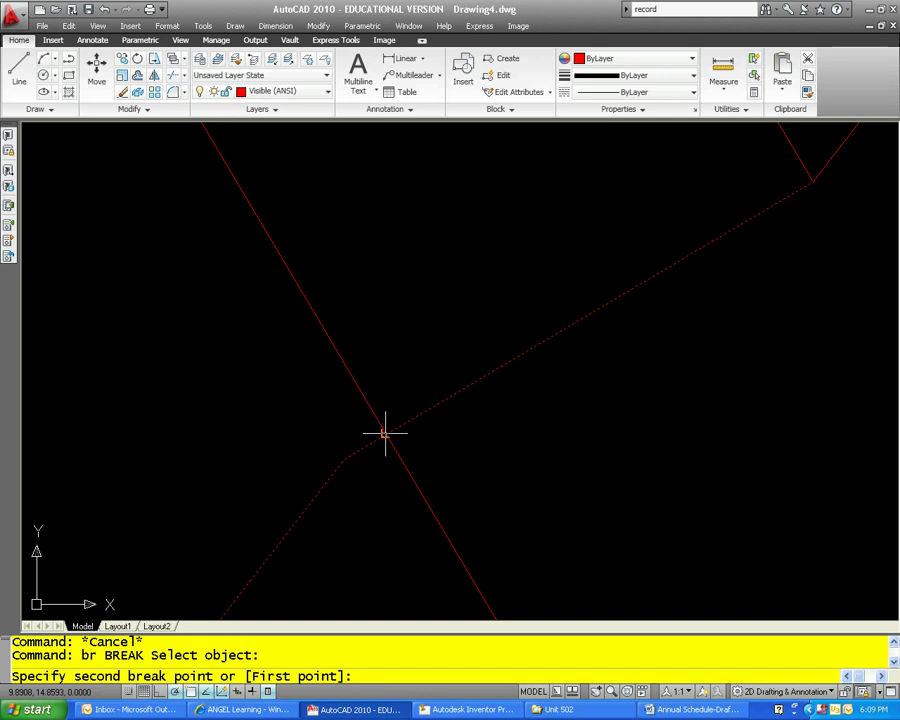
{"action": "left_click", "coordinate": [385, 433]}
{"action": "key", "text": "Escape"}
{"action": "key", "text": "Escape"}
Step: Extend the outer piece of the broken polyline to the inner long slot edge
{"action": "type", "text": "ex"}
{"action": "key", "text": "Return"}
{"action": "left_click", "coordinate": [404, 464]}
{"action": "key", "text": "Return"}
{"action": "left_click", "coordinate": [416, 418]}
{"action": "key", "text": "Escape"}
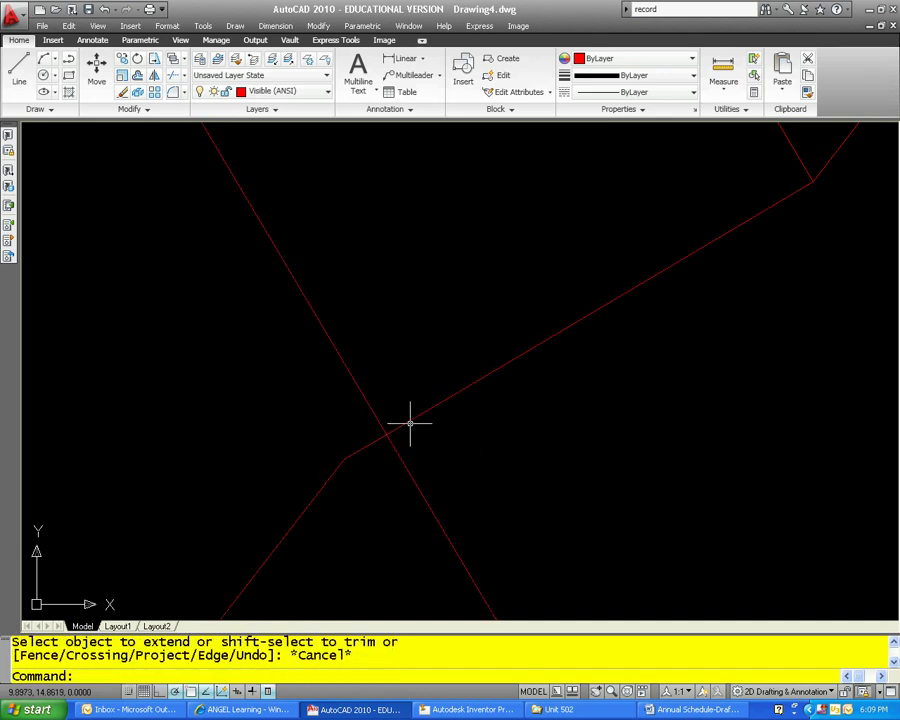